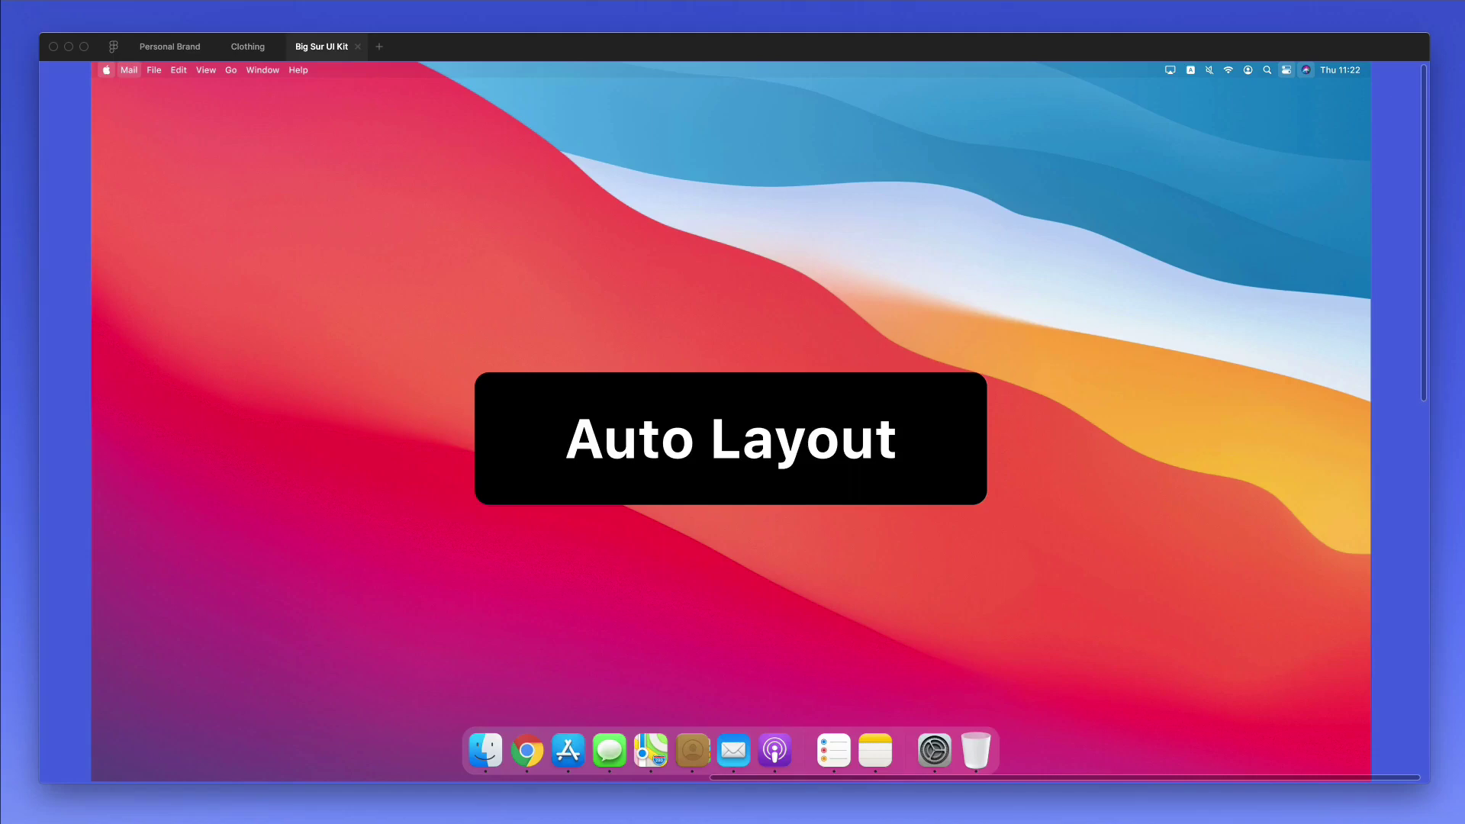
- Change the black title card's text from 'Auto Layout' to 'Responsive' and deselect it
{"action": "left_click", "coordinate": [780, 441]}
{"action": "double_click", "coordinate": [780, 441]}
{"action": "double_click", "coordinate": [777, 437]}
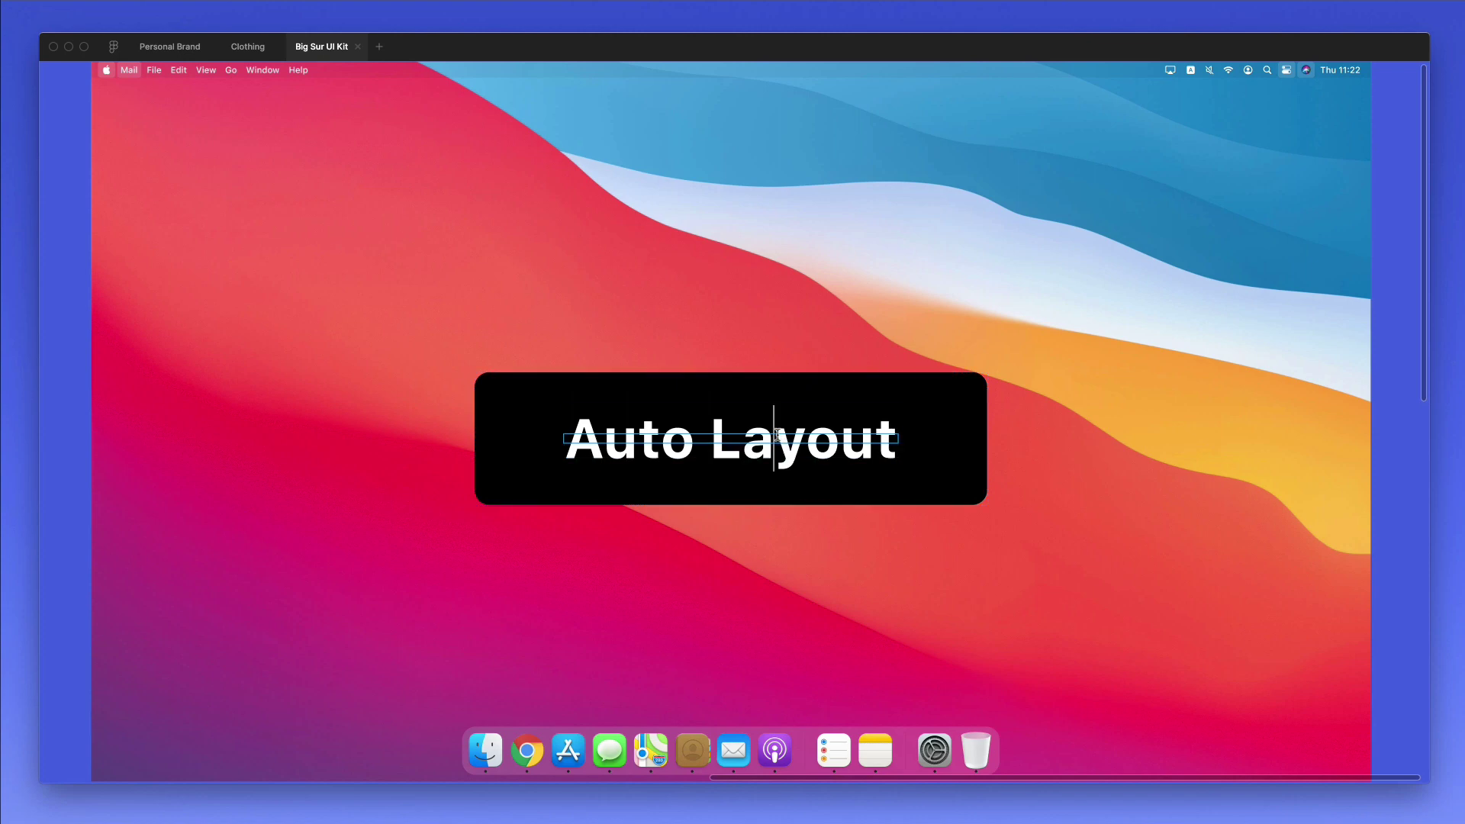
{"action": "triple_click", "coordinate": [776, 435]}
{"action": "type", "text": "Re"}
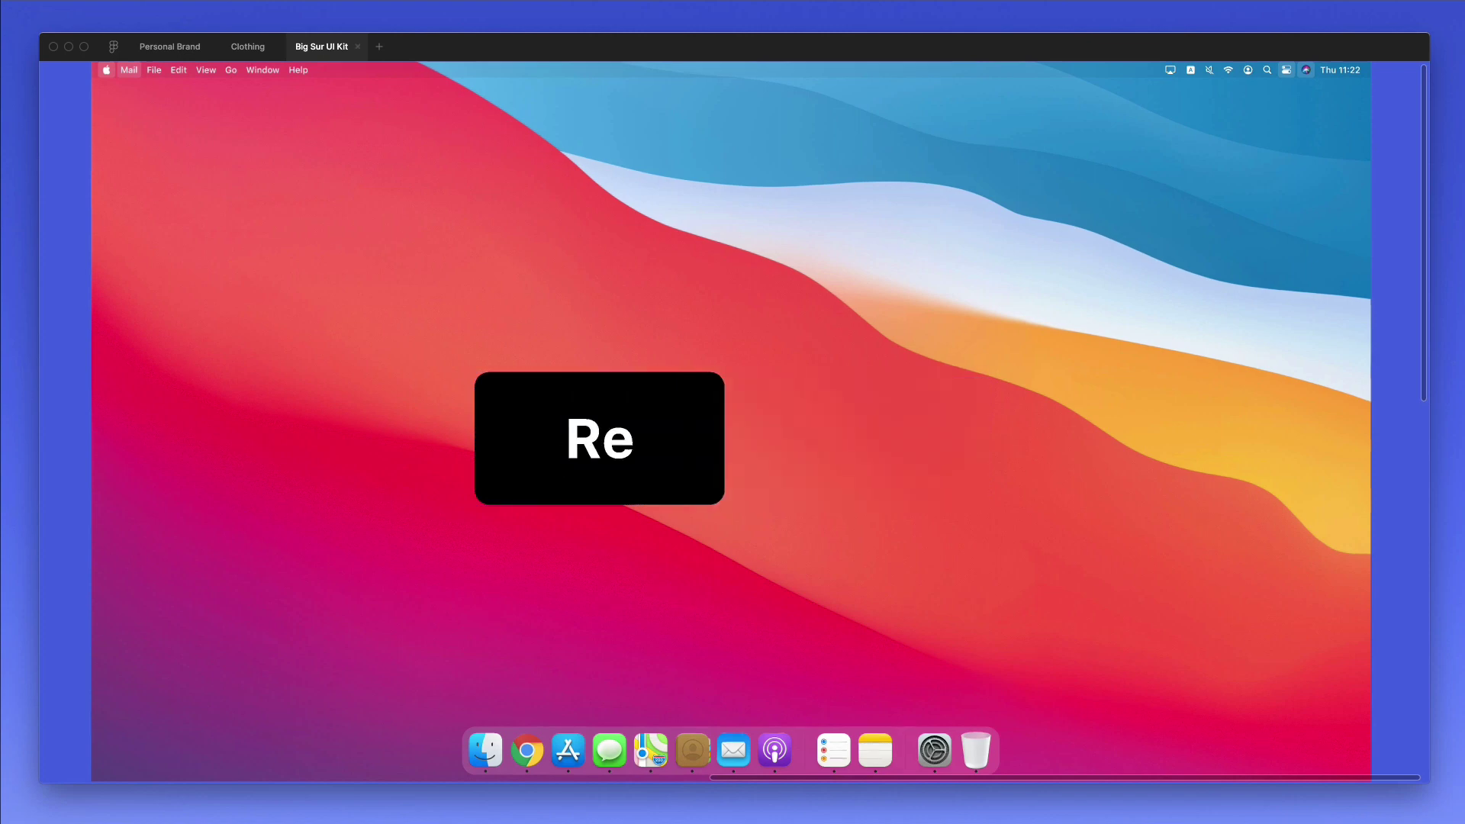
{"action": "type", "text": "sponsive"}
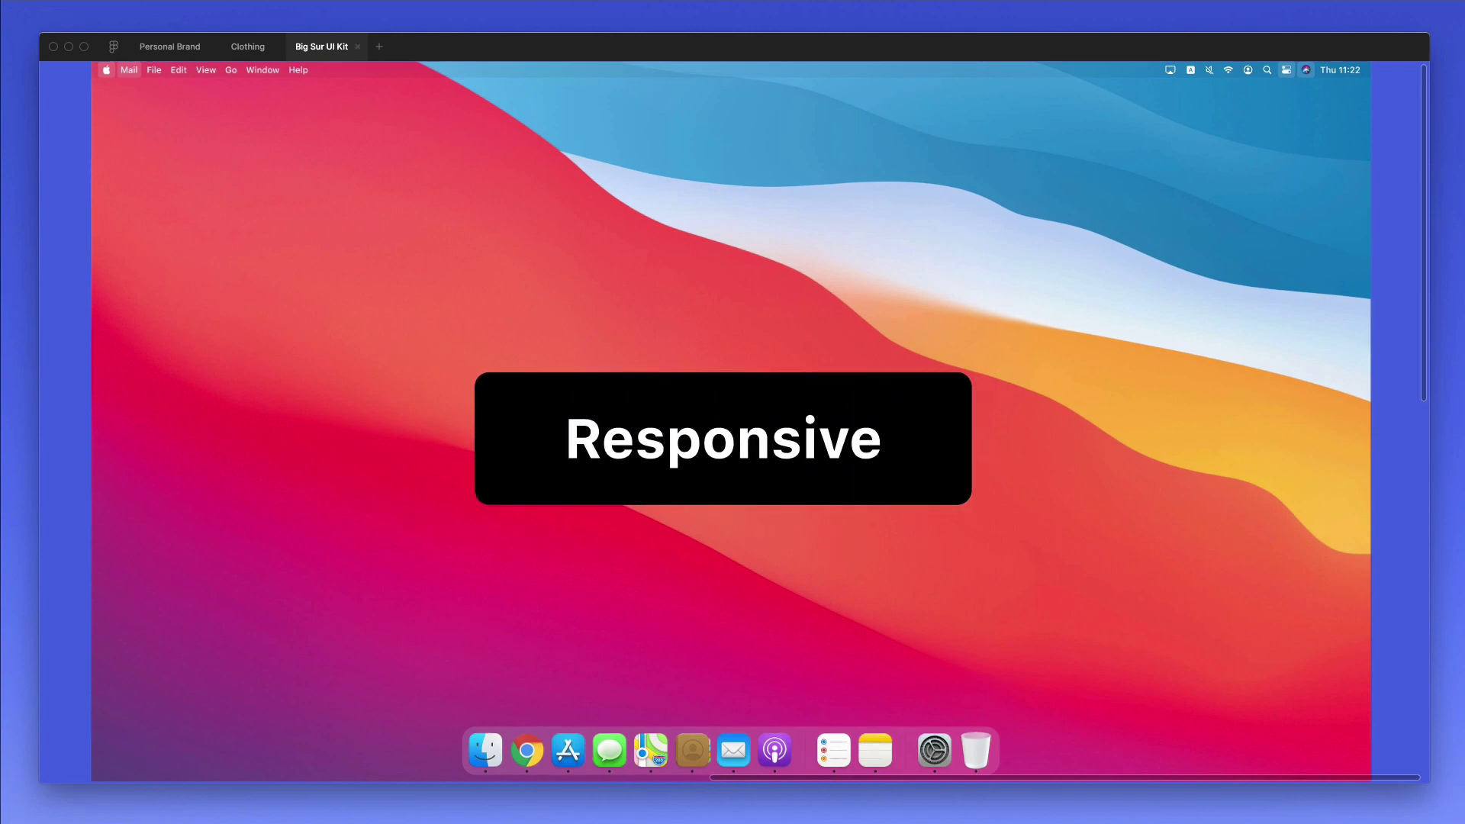
{"action": "key", "text": "Escape"}
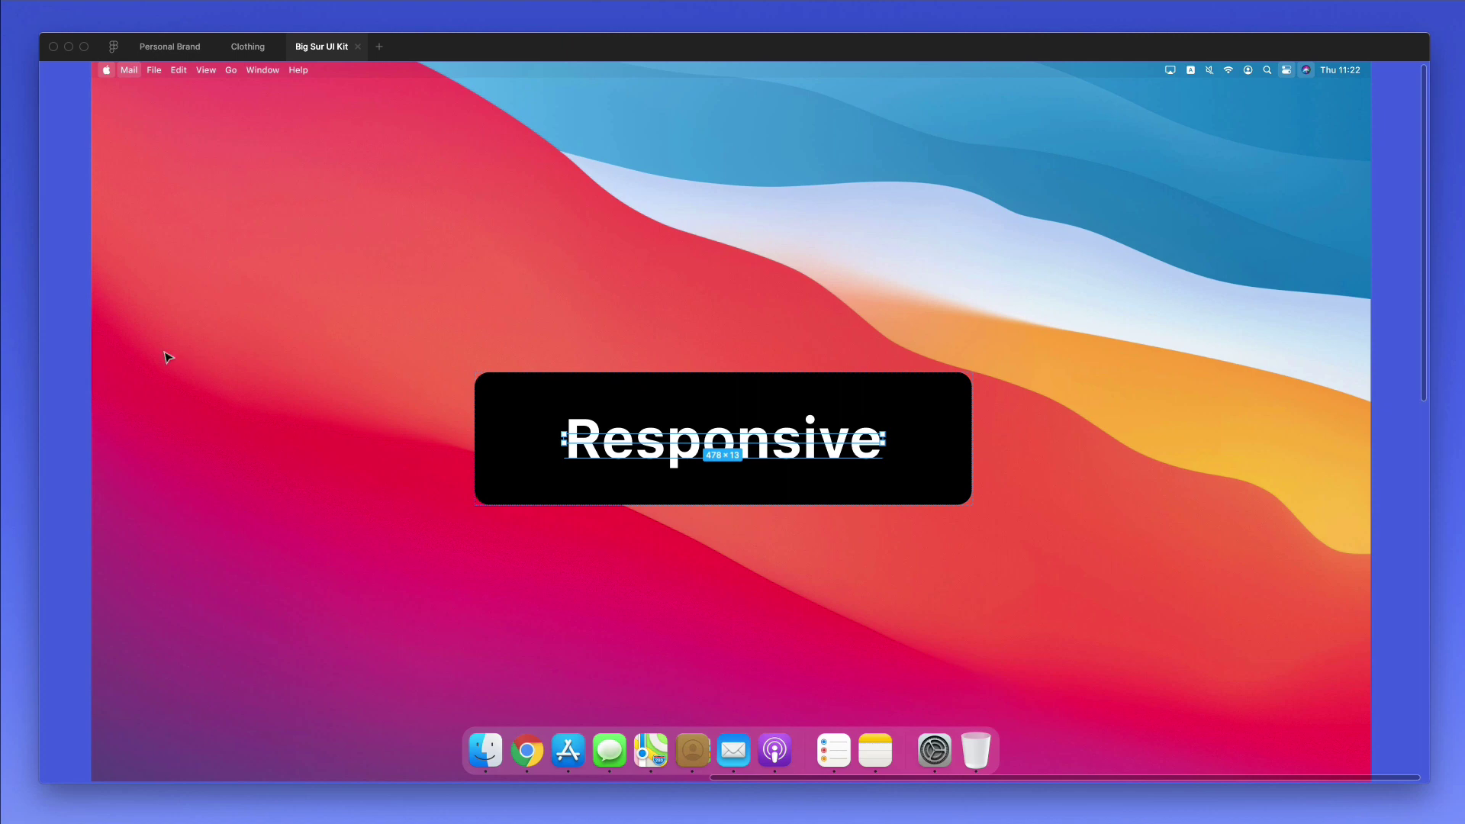
{"action": "left_click", "coordinate": [67, 369]}
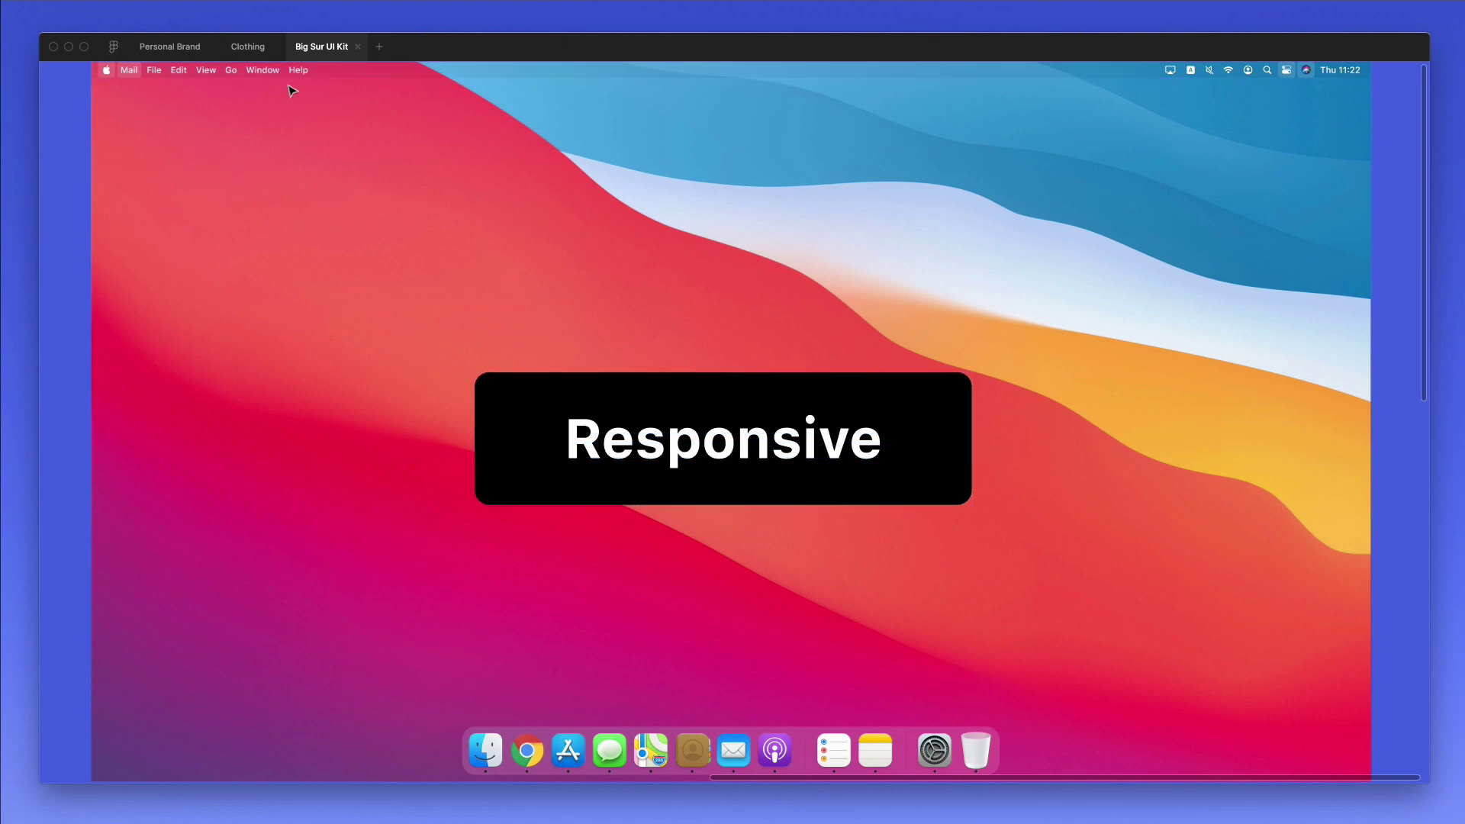
- Restore the hidden panels, switch to the Components page, and move up to the #05 Fields frame
{"action": "key", "text": "super+backslash"}
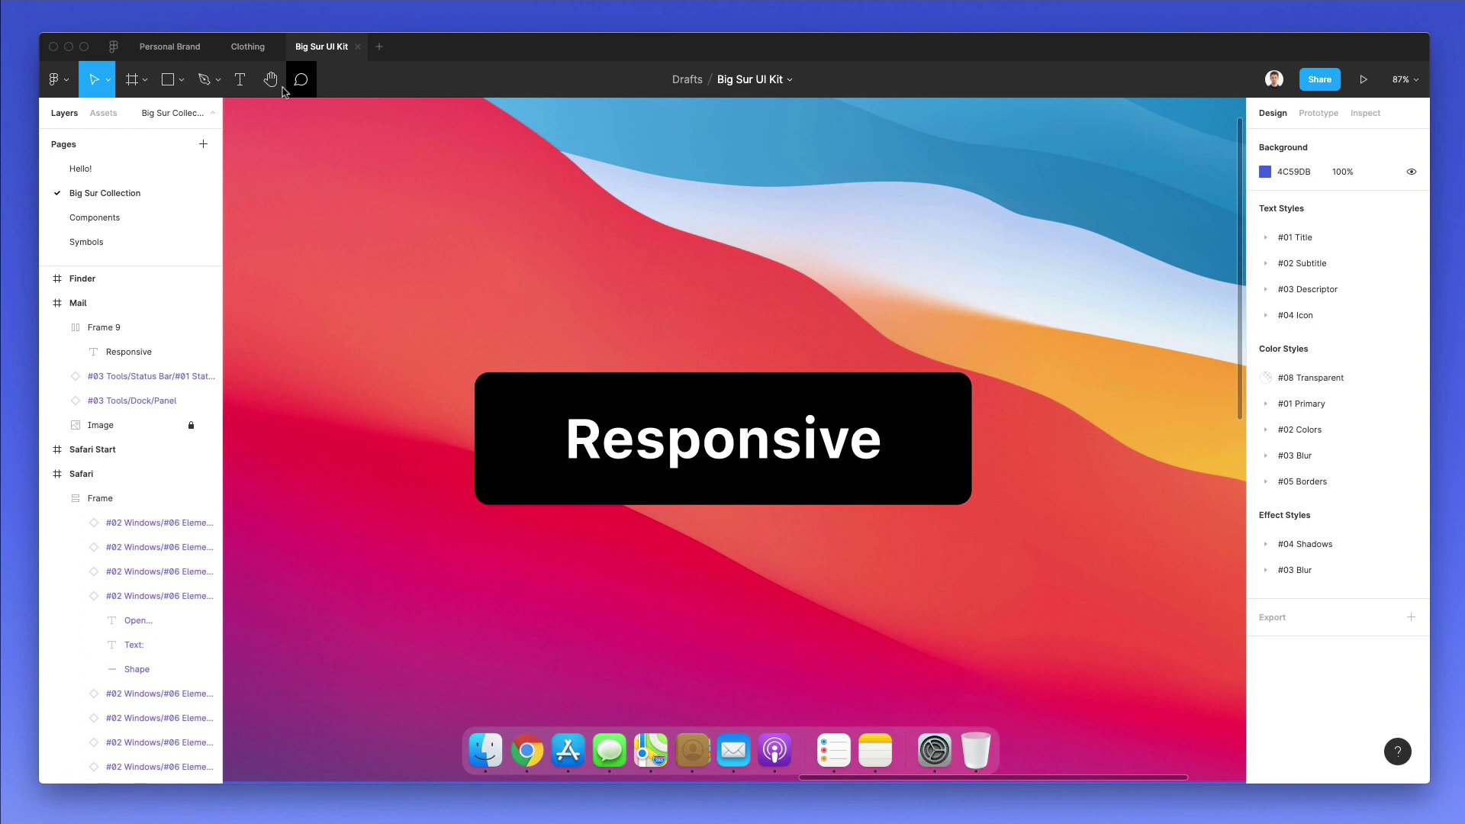
{"action": "left_click", "coordinate": [123, 221]}
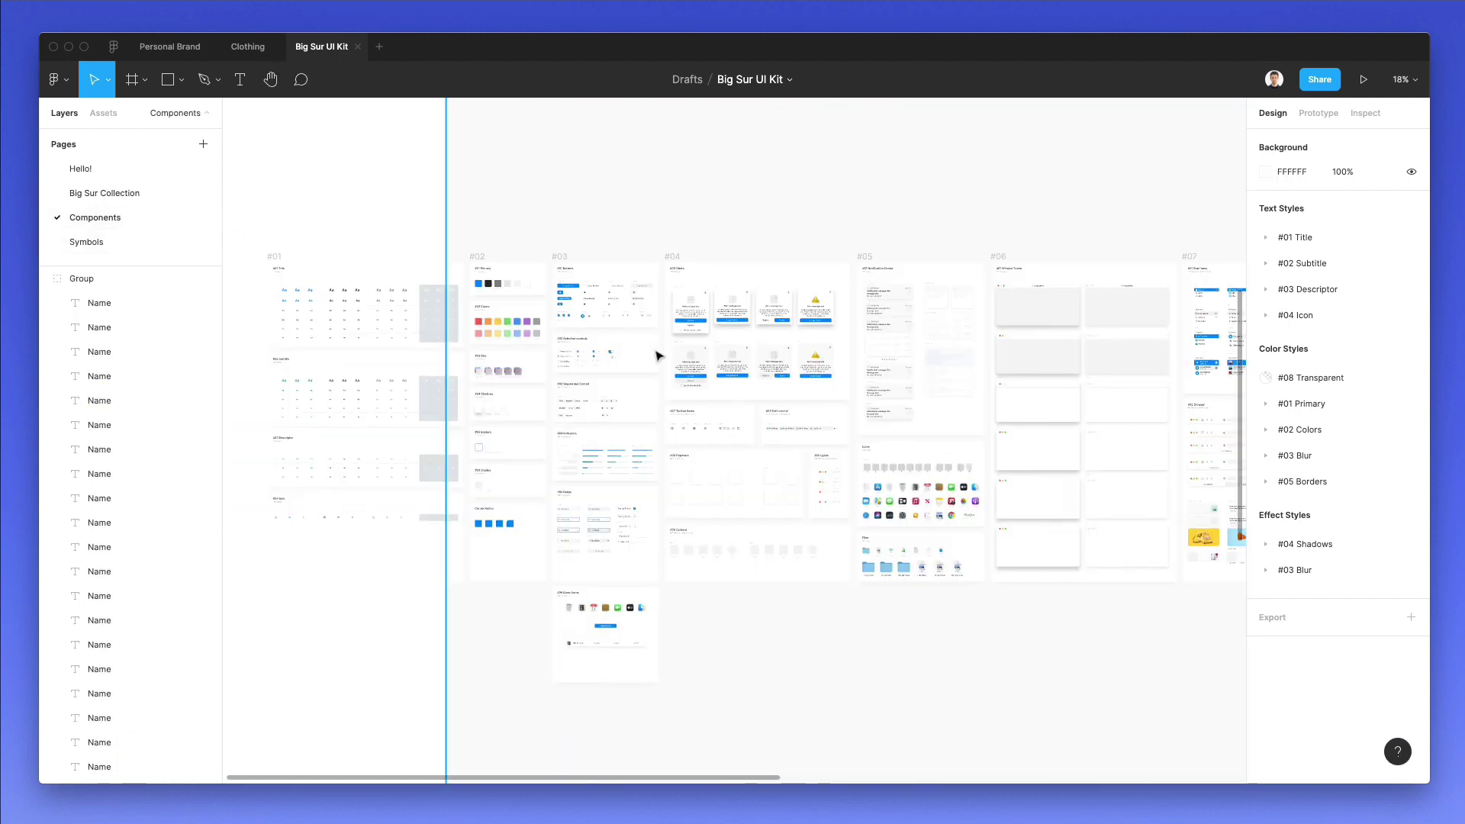
{"action": "left_click", "coordinate": [719, 430]}
{"action": "key", "text": "Escape"}
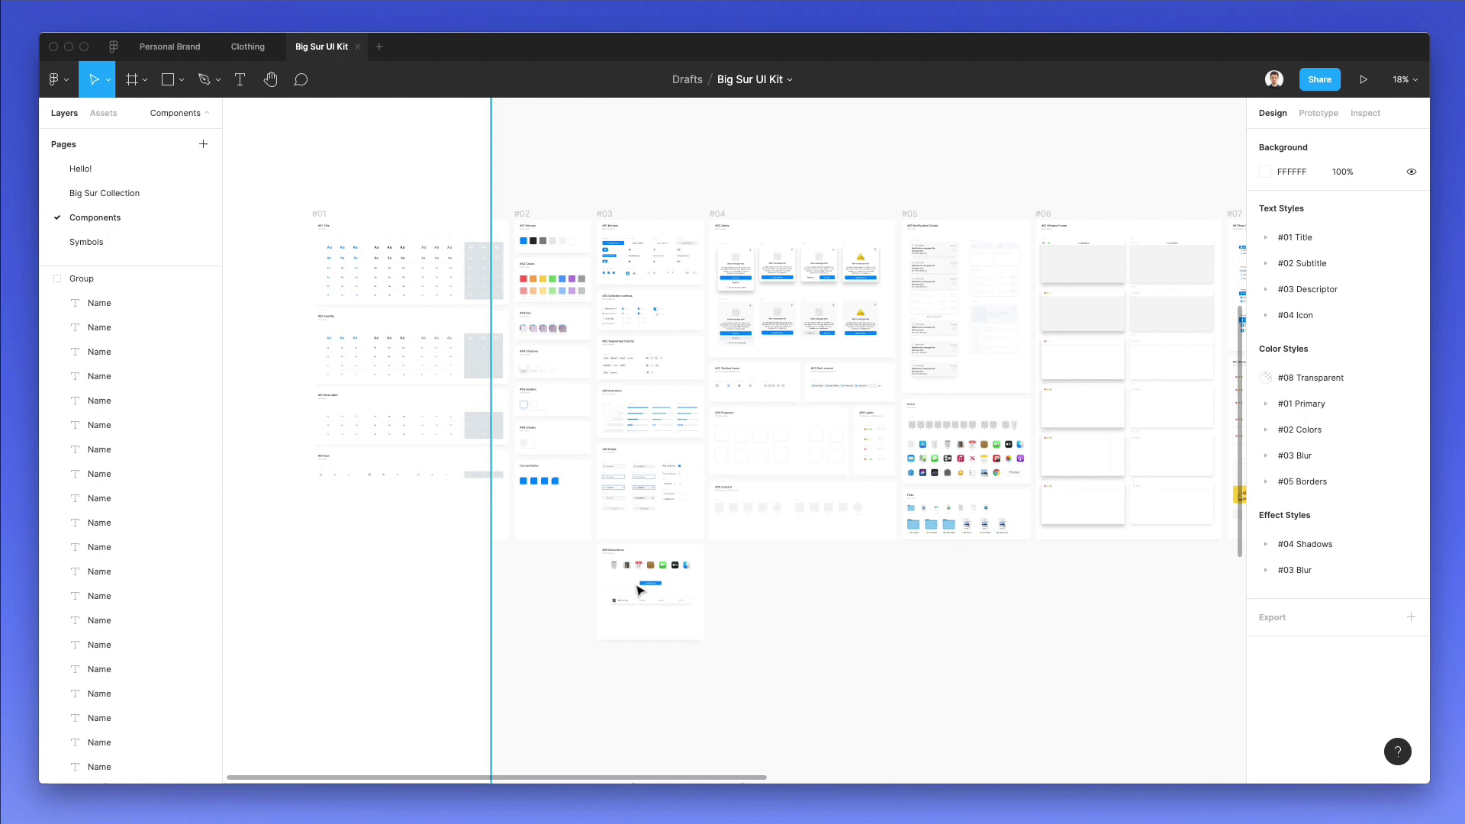
{"action": "scroll", "coordinate": [639, 590], "scroll_direction": "up", "scroll_amount": 3}
{"action": "scroll", "coordinate": [640, 590], "scroll_direction": "up", "scroll_amount": 10}
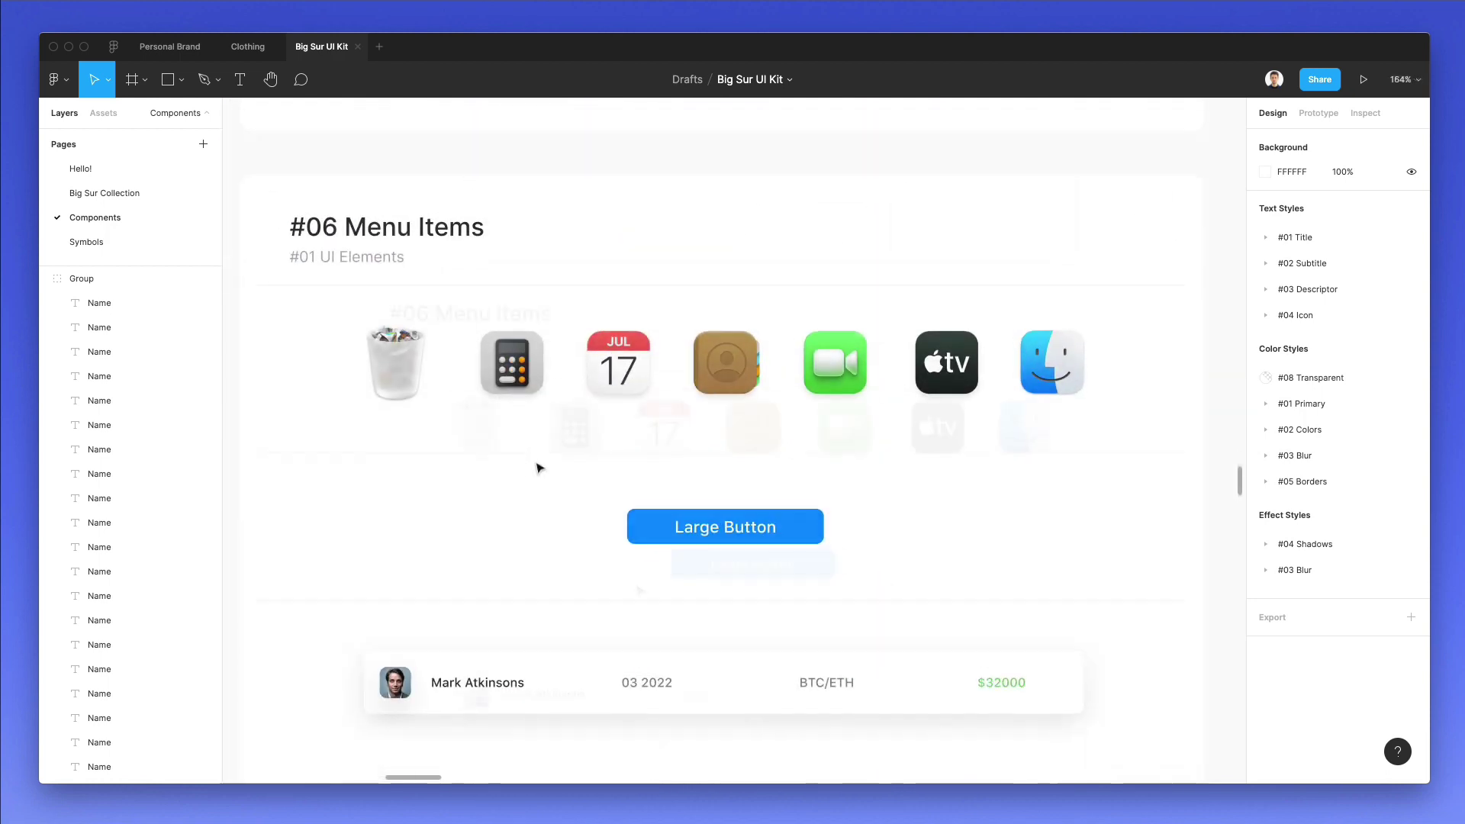
{"action": "scroll", "coordinate": [539, 468], "scroll_direction": "up", "scroll_amount": 10}
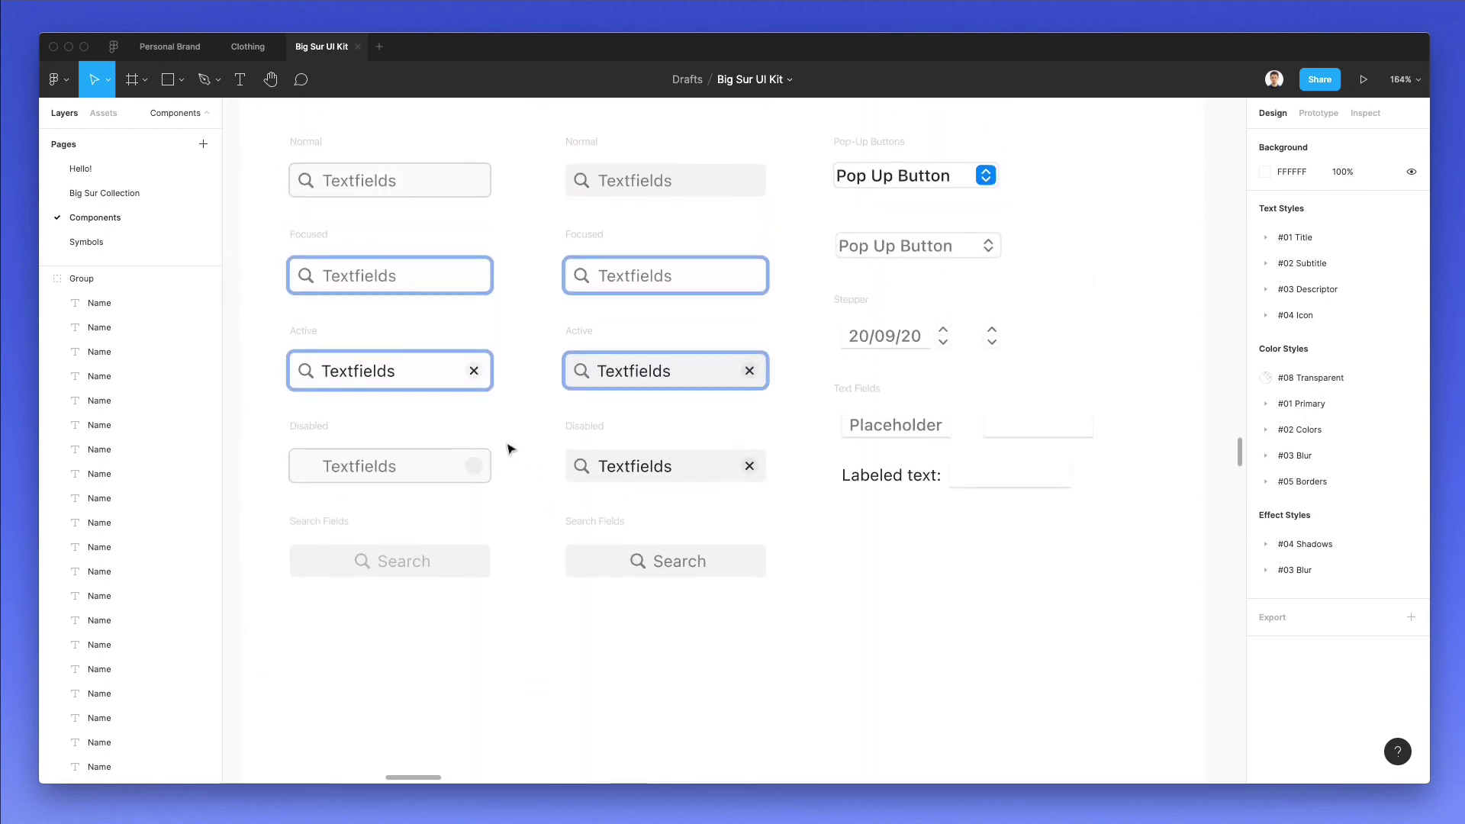
{"action": "scroll", "coordinate": [396, 260], "scroll_direction": "up", "scroll_amount": 2}
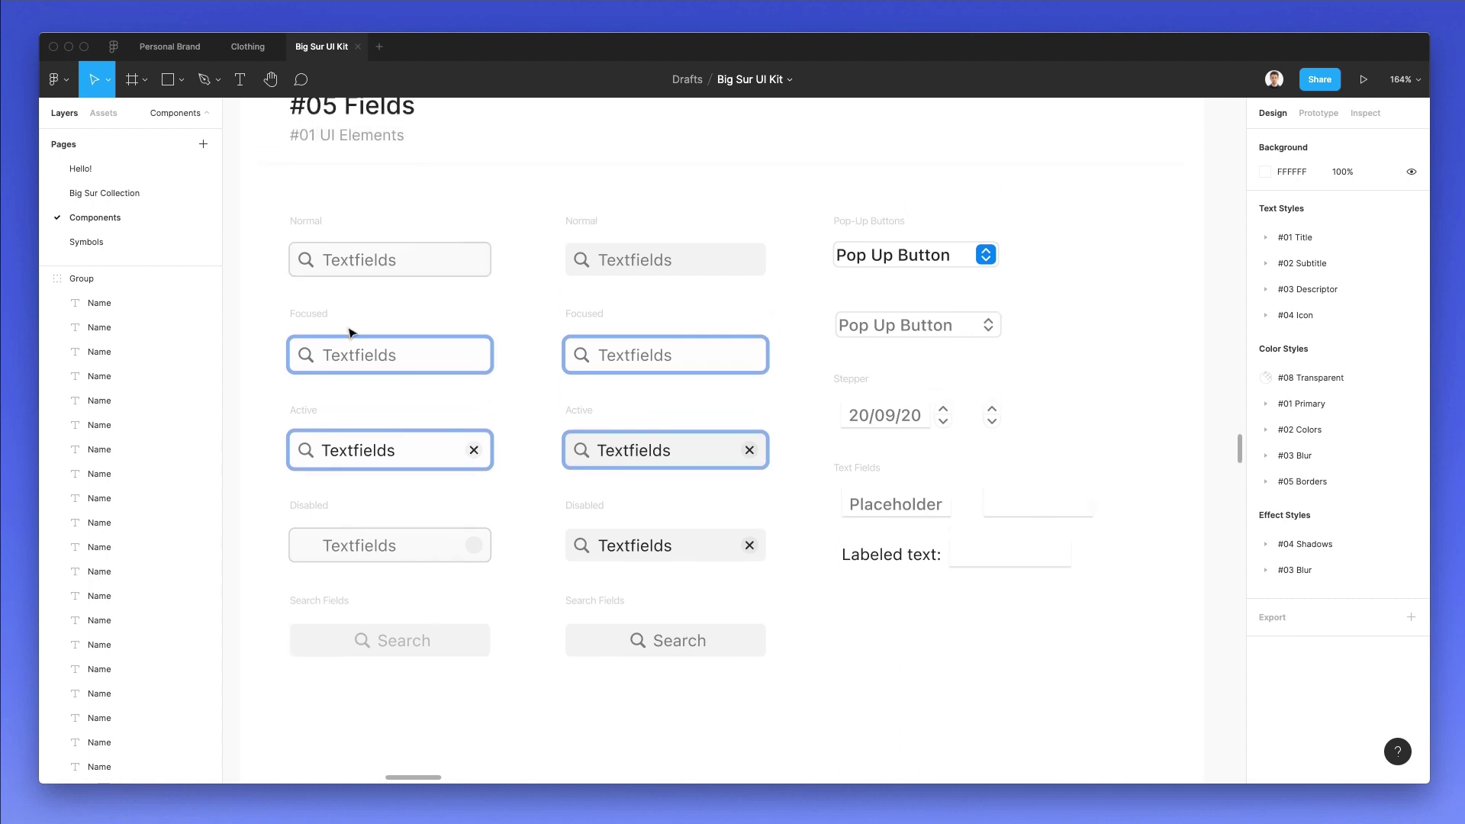
- Move the Focused textfield's search icon, Textfields text and background below the Search fields
{"action": "left_click", "coordinate": [308, 356], "text": "super"}
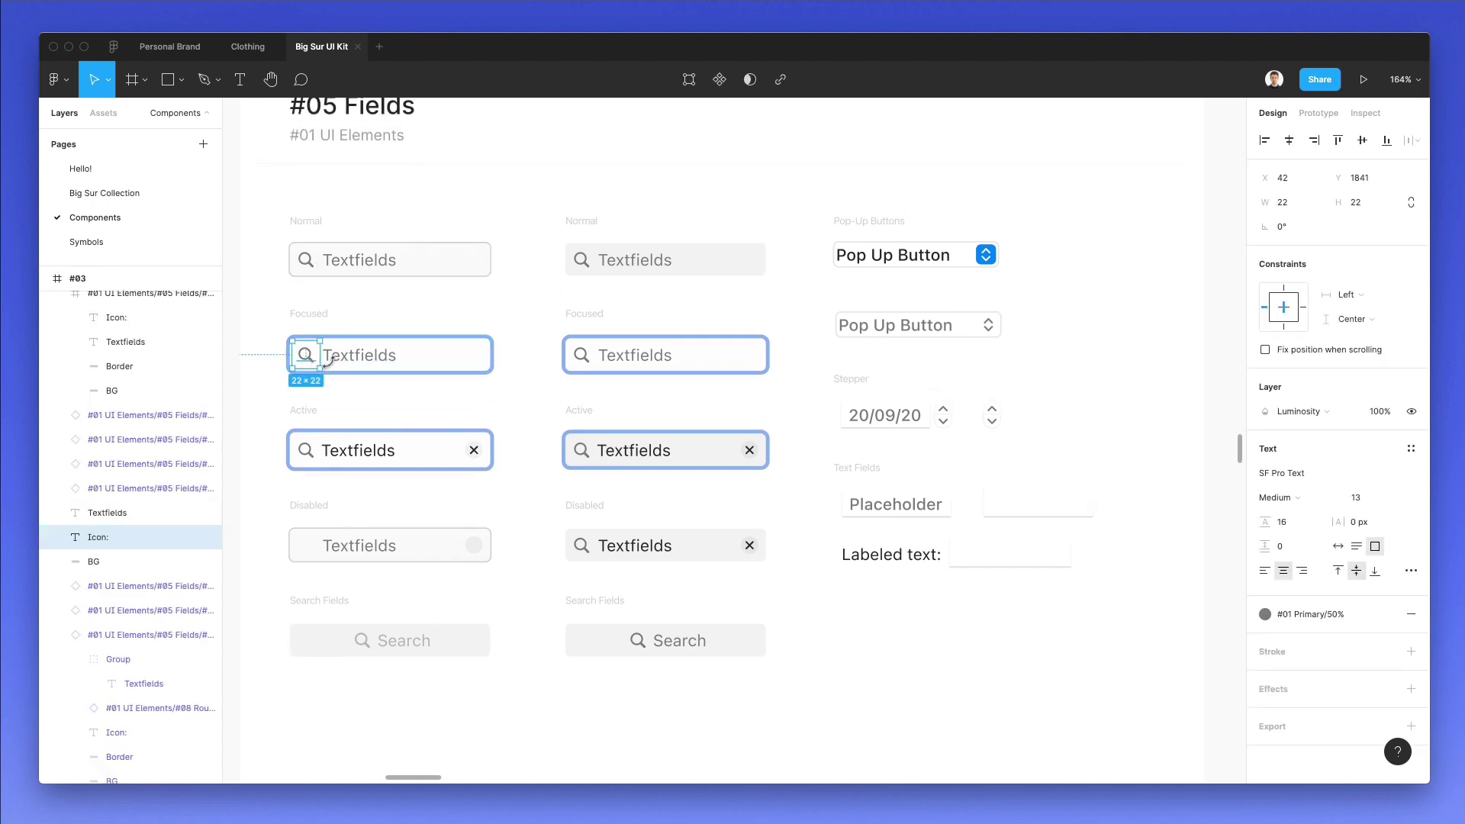
{"action": "left_click", "coordinate": [350, 360], "text": "shift+super"}
{"action": "left_click", "coordinate": [425, 365], "text": "shift+super"}
{"action": "scroll", "coordinate": [425, 365], "scroll_direction": "down", "scroll_amount": 3}
{"action": "scroll", "coordinate": [425, 366], "scroll_direction": "left", "scroll_amount": 2}
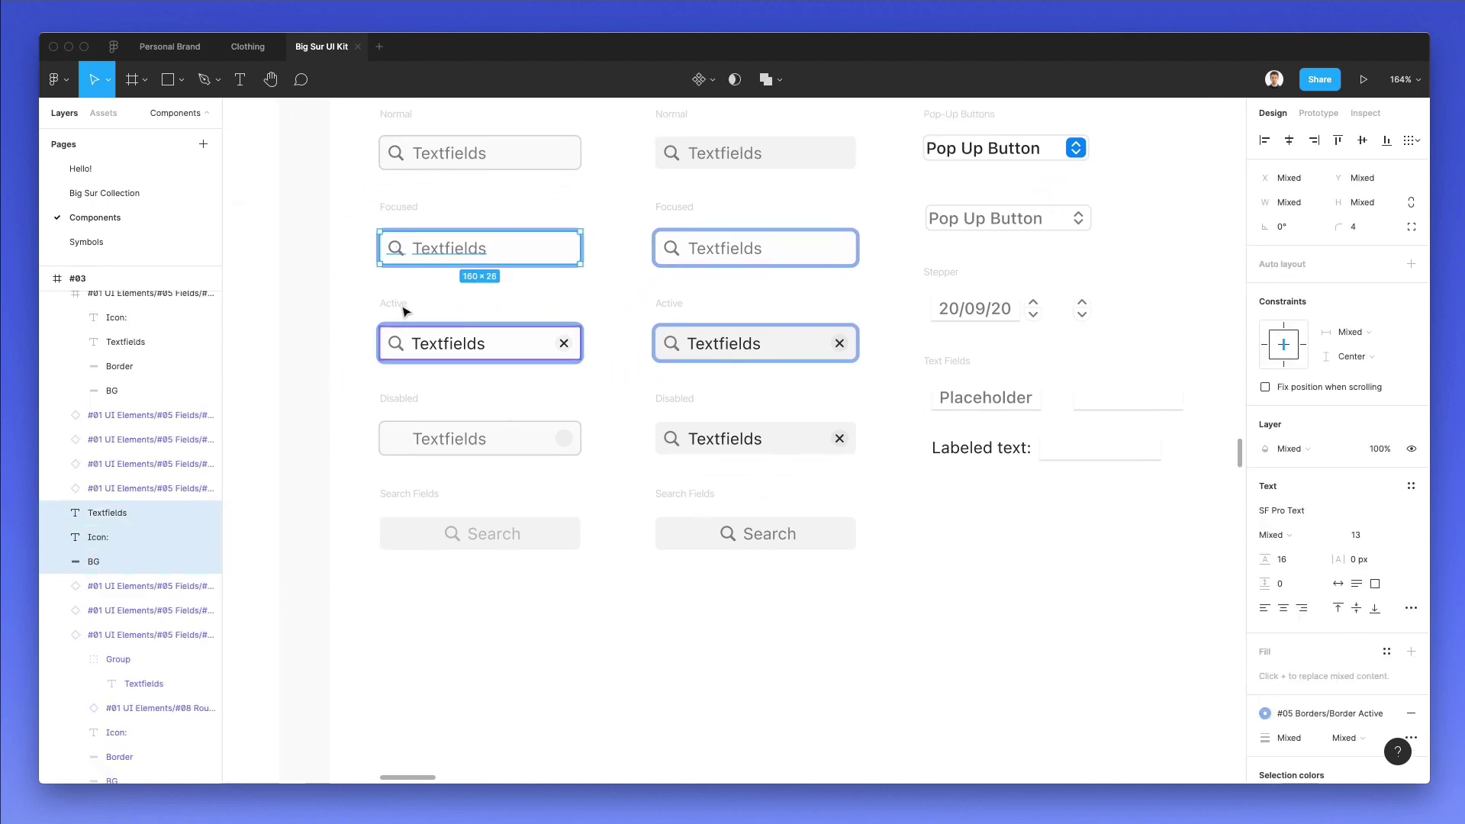
{"action": "left_click_drag", "start_coordinate": [429, 258], "coordinate": [427, 699]}
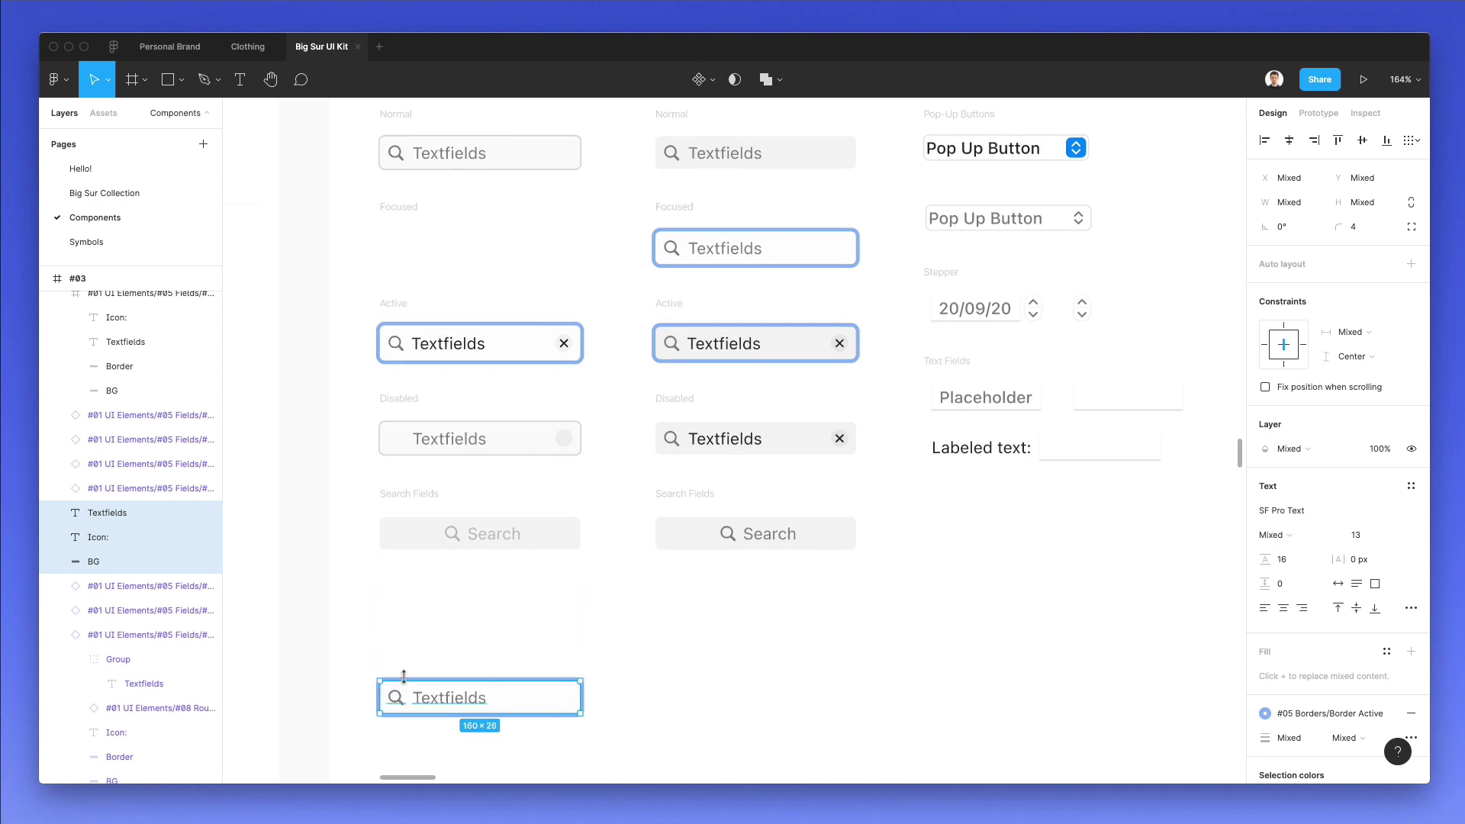
- Zoom in on the moved field and select its Textfields text and background layers
{"action": "scroll", "coordinate": [405, 679], "scroll_direction": "up", "scroll_amount": 5}
{"action": "scroll", "coordinate": [404, 677], "scroll_direction": "down", "scroll_amount": 3}
{"action": "scroll", "coordinate": [404, 677], "scroll_direction": "left", "scroll_amount": 2}
{"action": "scroll", "coordinate": [507, 529], "scroll_direction": "up", "scroll_amount": 3}
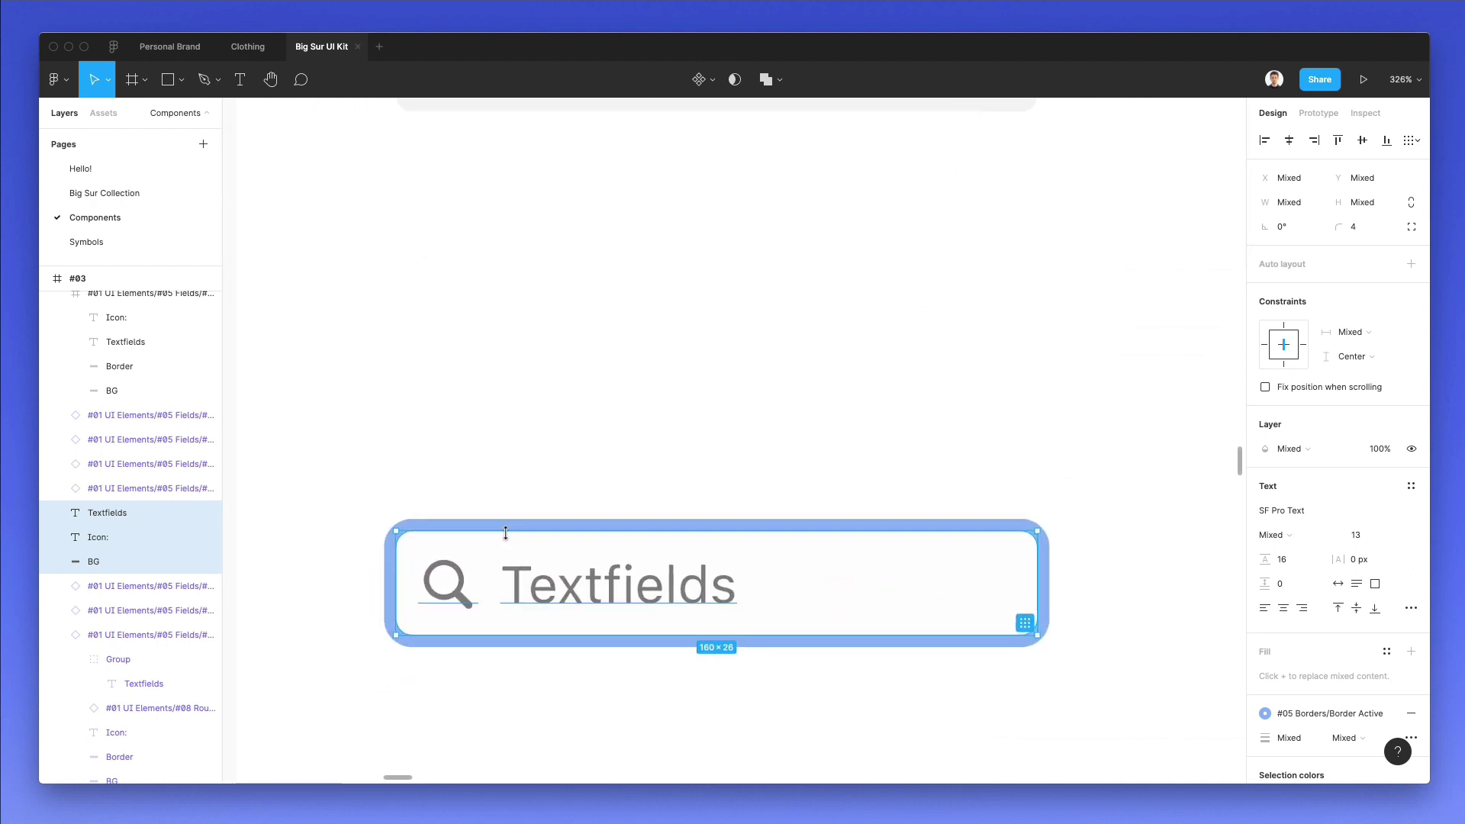
{"action": "scroll", "coordinate": [506, 529], "scroll_direction": "down", "scroll_amount": 4}
{"action": "scroll", "coordinate": [505, 532], "scroll_direction": "up", "scroll_amount": 6}
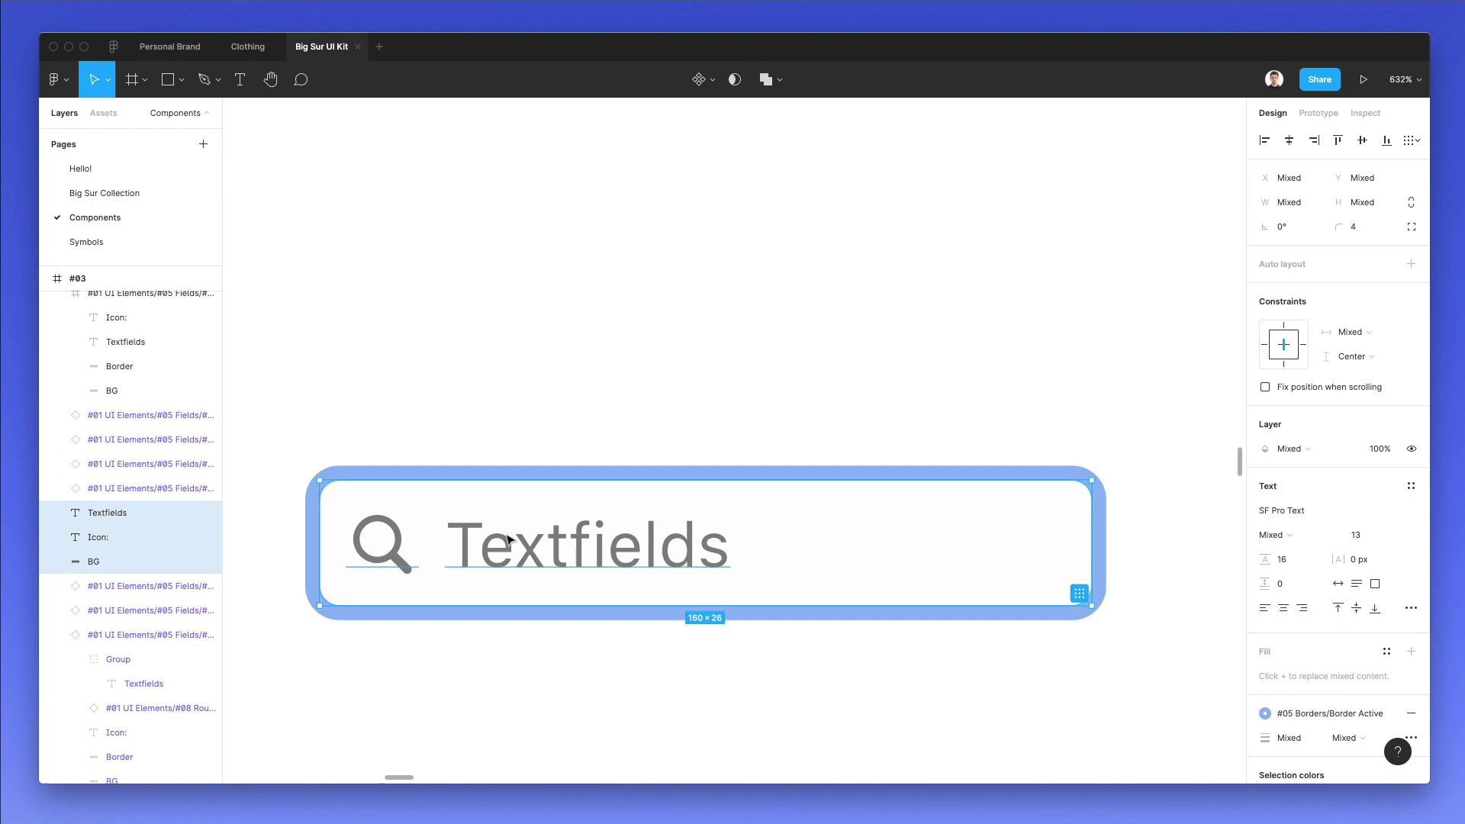
{"action": "scroll", "coordinate": [592, 298], "scroll_direction": "down", "scroll_amount": 2}
{"action": "scroll", "coordinate": [592, 298], "scroll_direction": "left", "scroll_amount": 1}
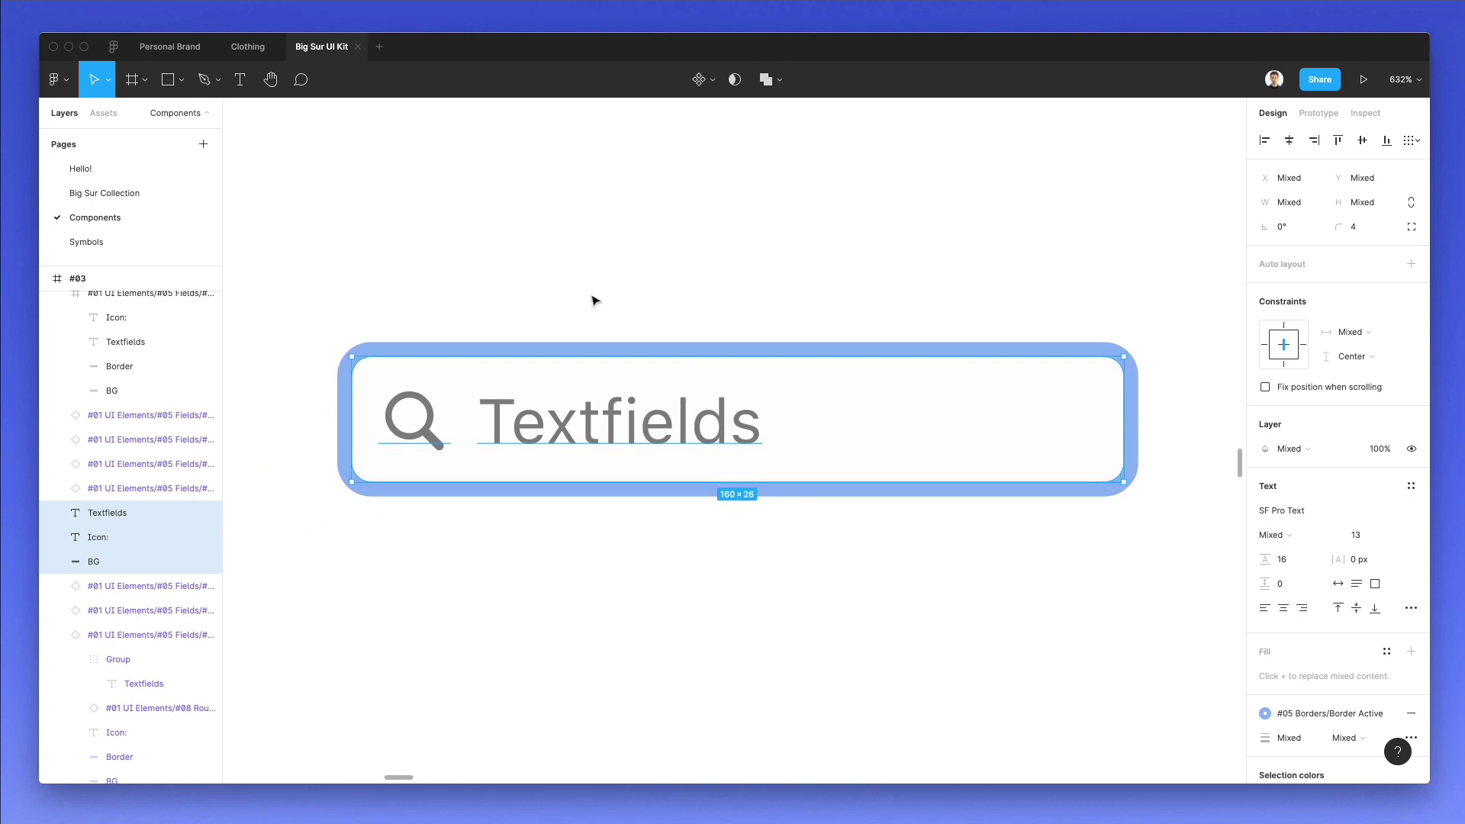
{"action": "left_click", "coordinate": [592, 297]}
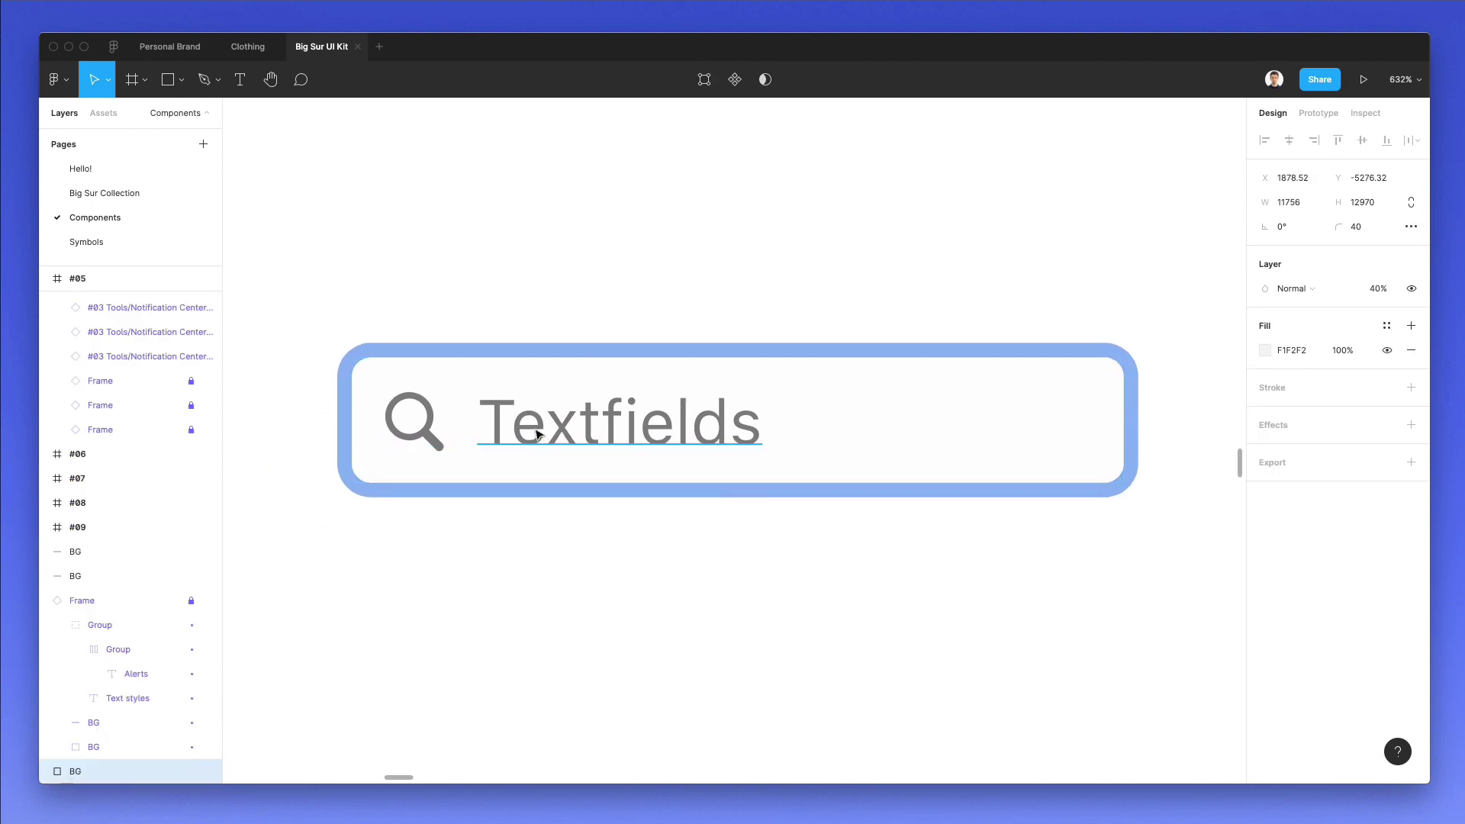
{"action": "left_click", "coordinate": [538, 435]}
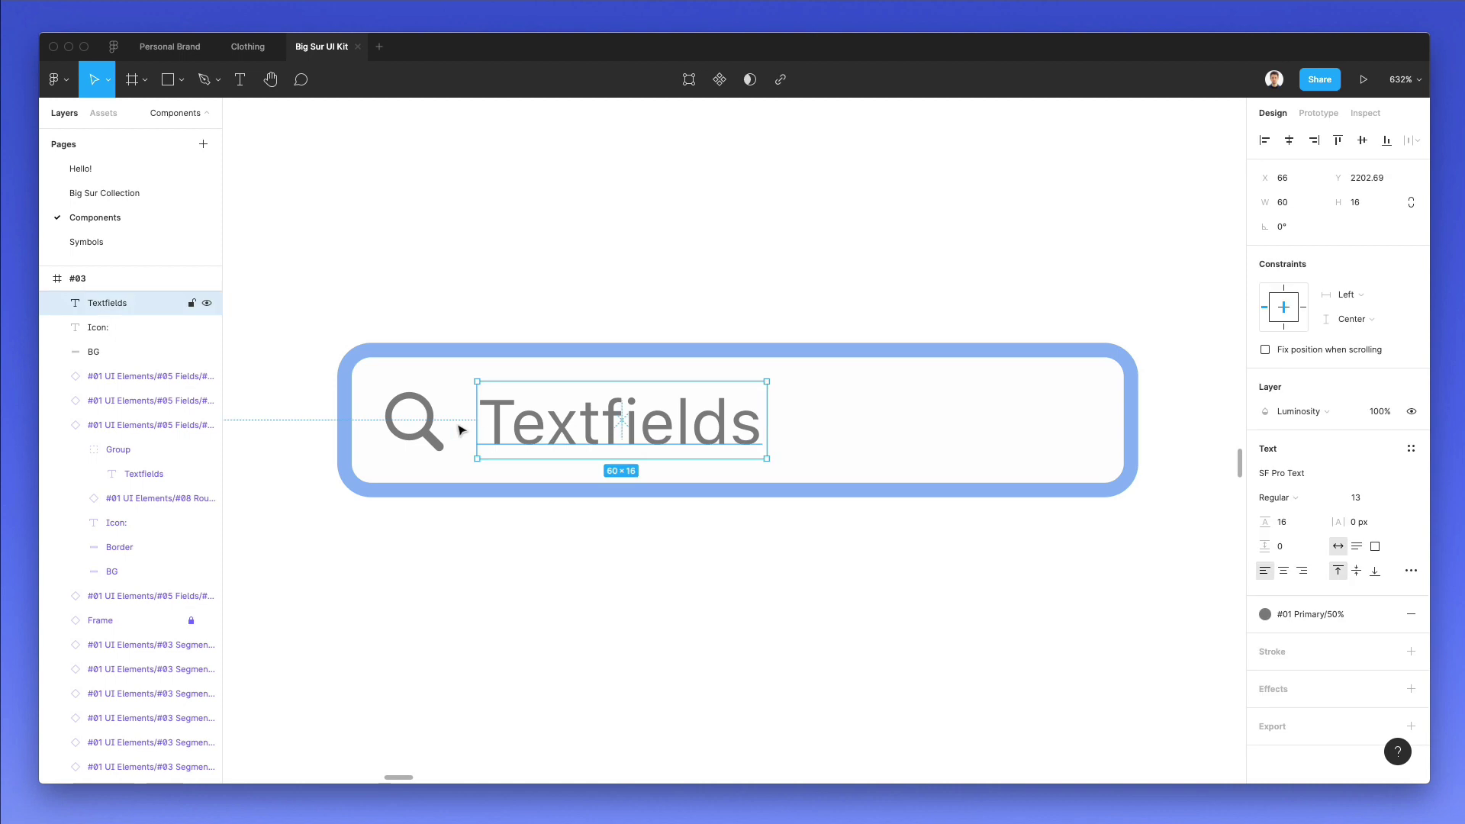
{"action": "left_click", "coordinate": [527, 373], "text": "shift"}
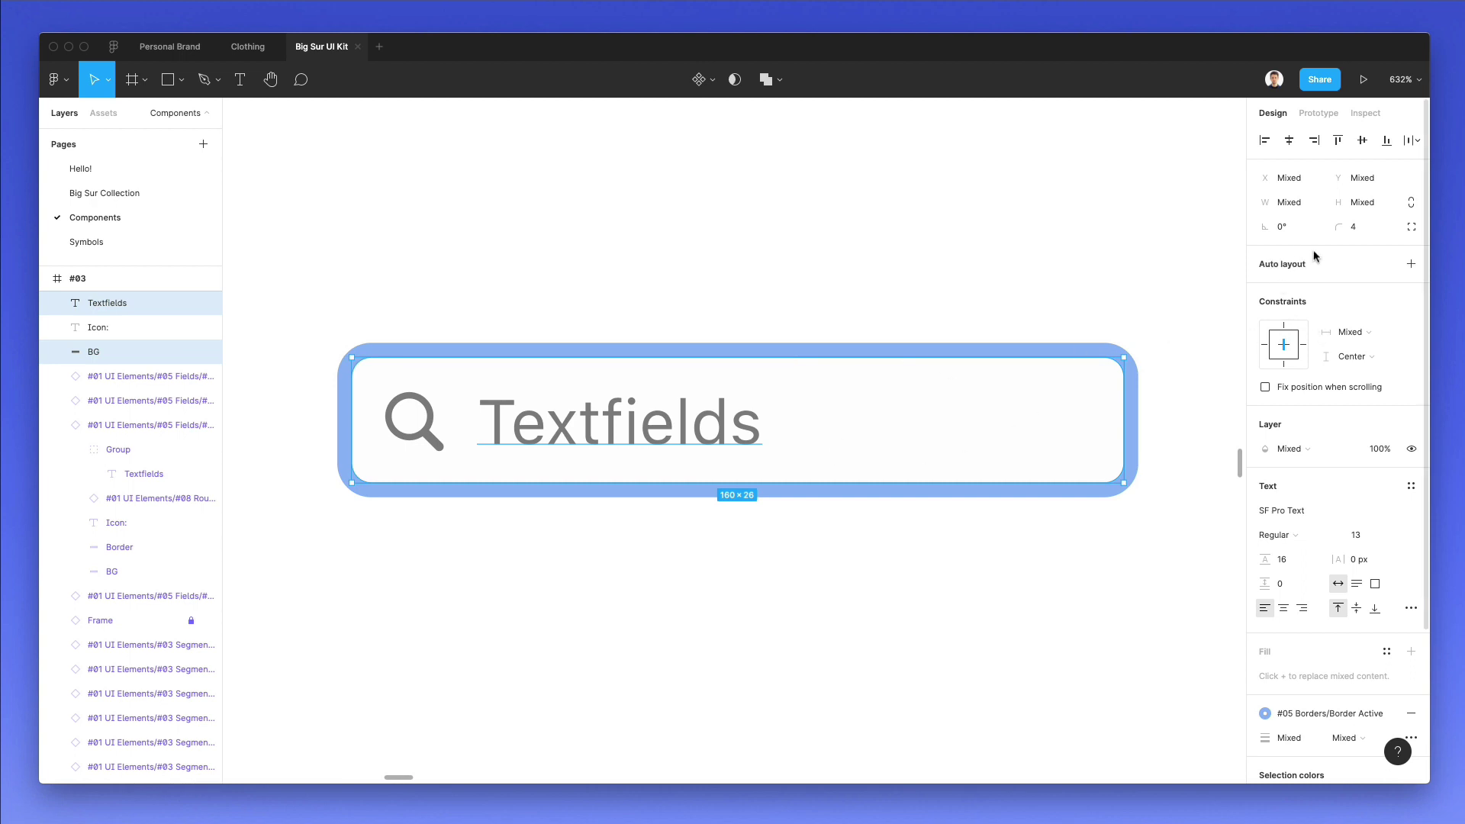
- Wrap the text and background in auto layout Frame 30 and move the search icon into it
{"action": "left_click", "coordinate": [1410, 264]}
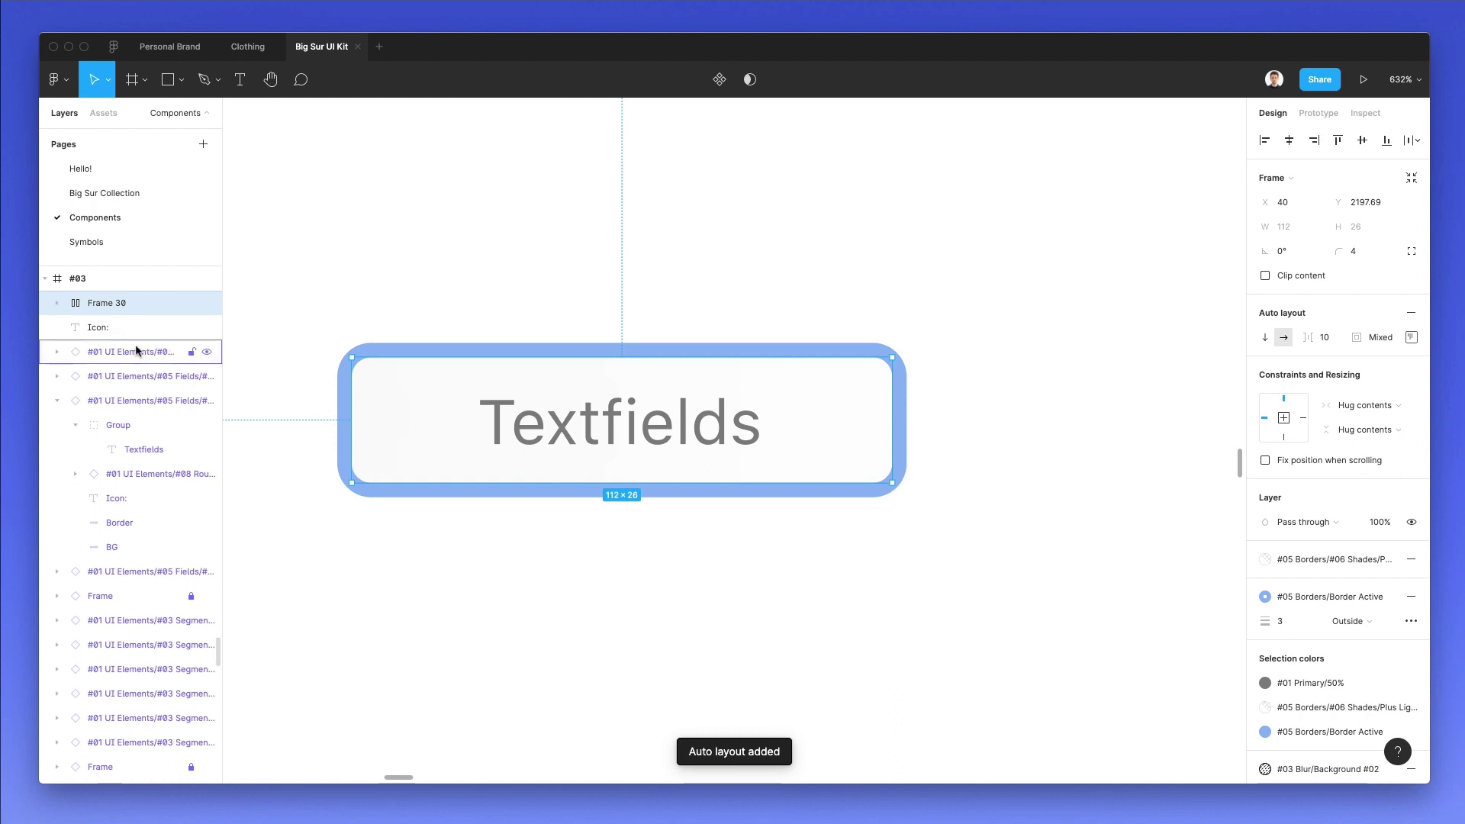
{"action": "scroll", "coordinate": [135, 345], "scroll_direction": "up", "scroll_amount": 2}
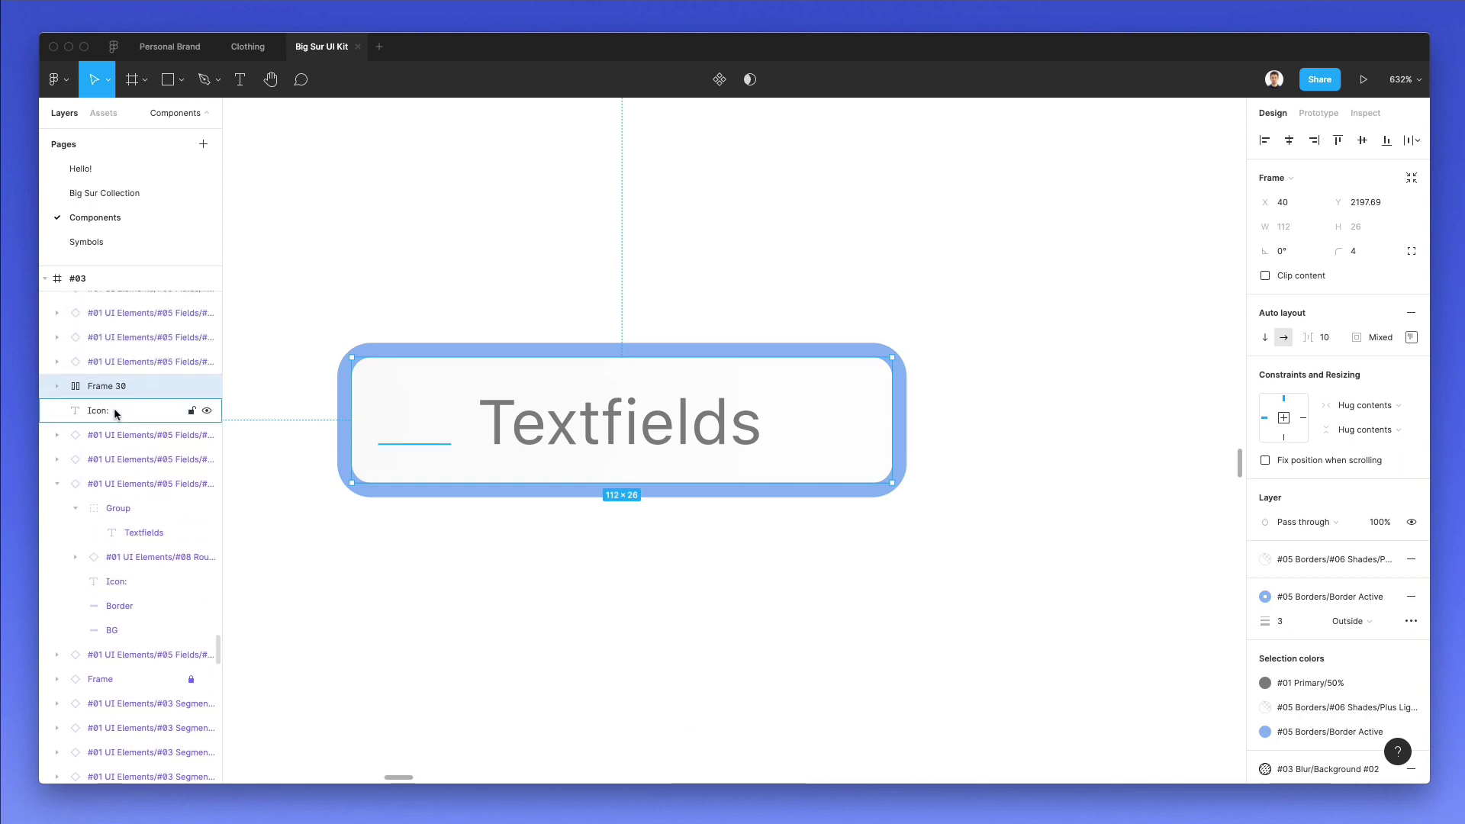
{"action": "left_click_drag", "start_coordinate": [119, 412], "coordinate": [120, 375]}
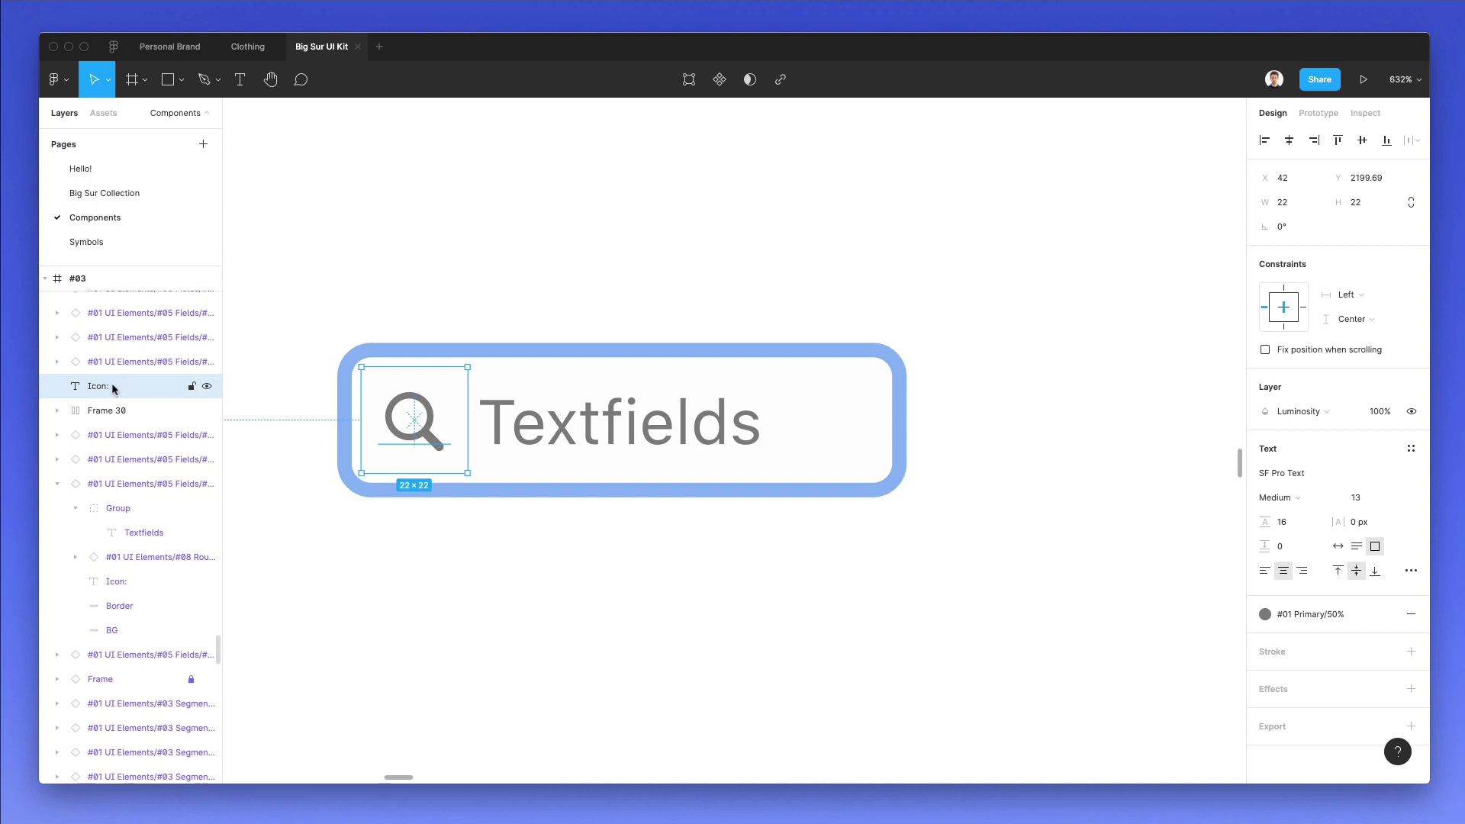
{"action": "left_click_drag", "start_coordinate": [110, 387], "coordinate": [122, 412]}
{"action": "left_click_drag", "start_coordinate": [122, 415], "coordinate": [123, 415]}
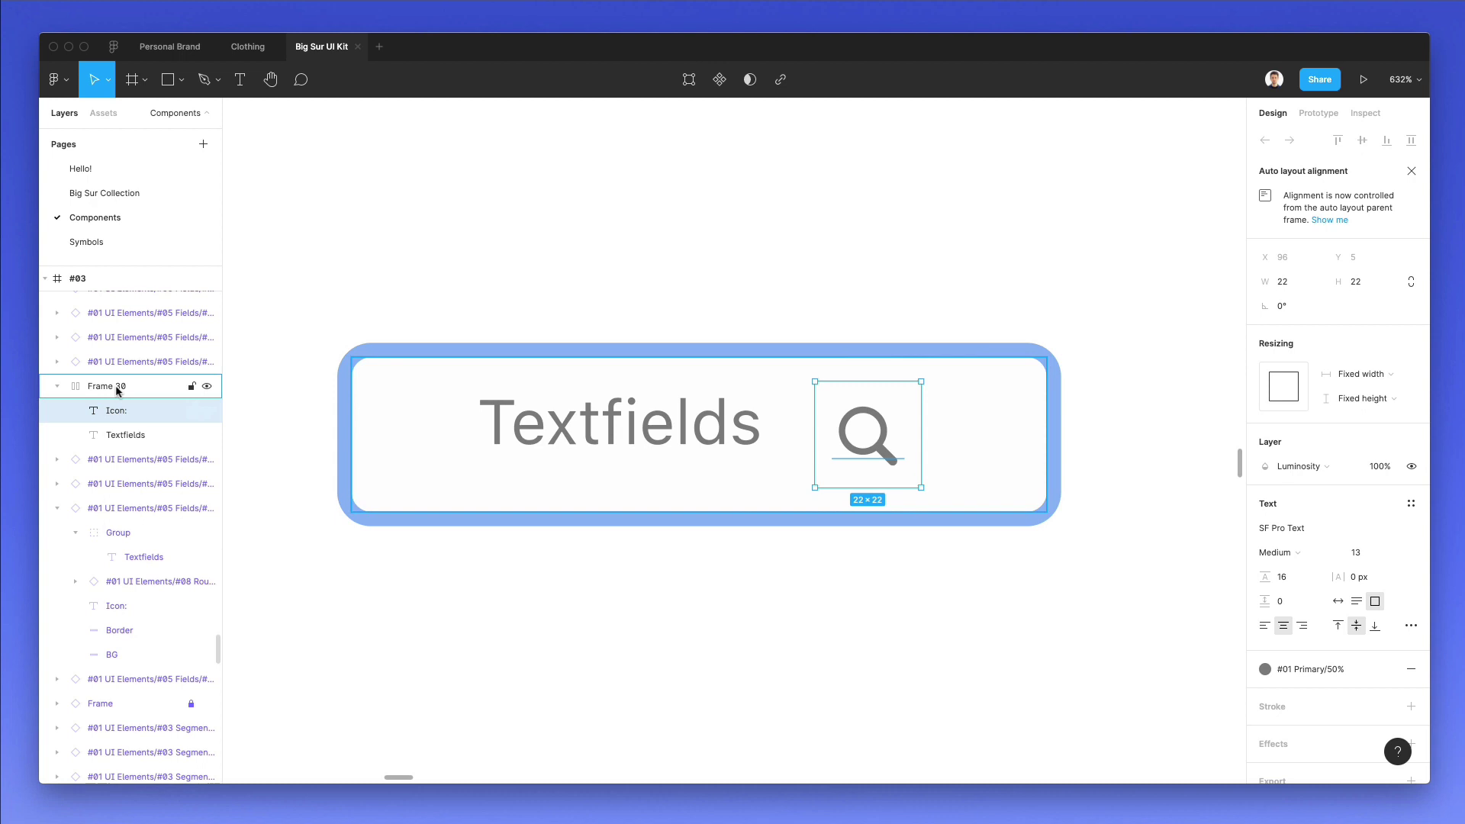
- Select Frame 30 and measure its spacing to the surrounding content
{"action": "left_click", "coordinate": [107, 387]}
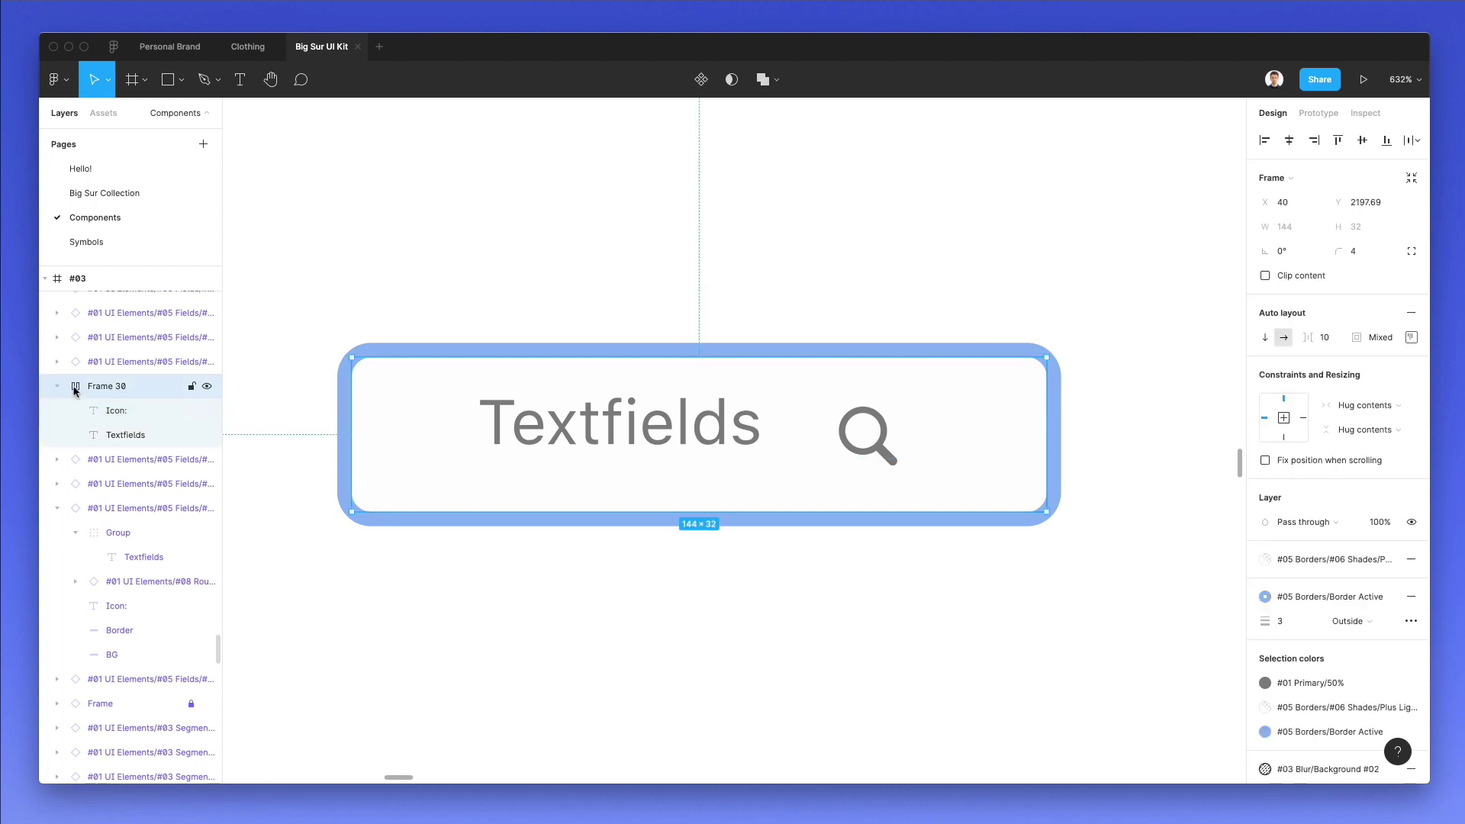
{"action": "key", "text": "alt"}
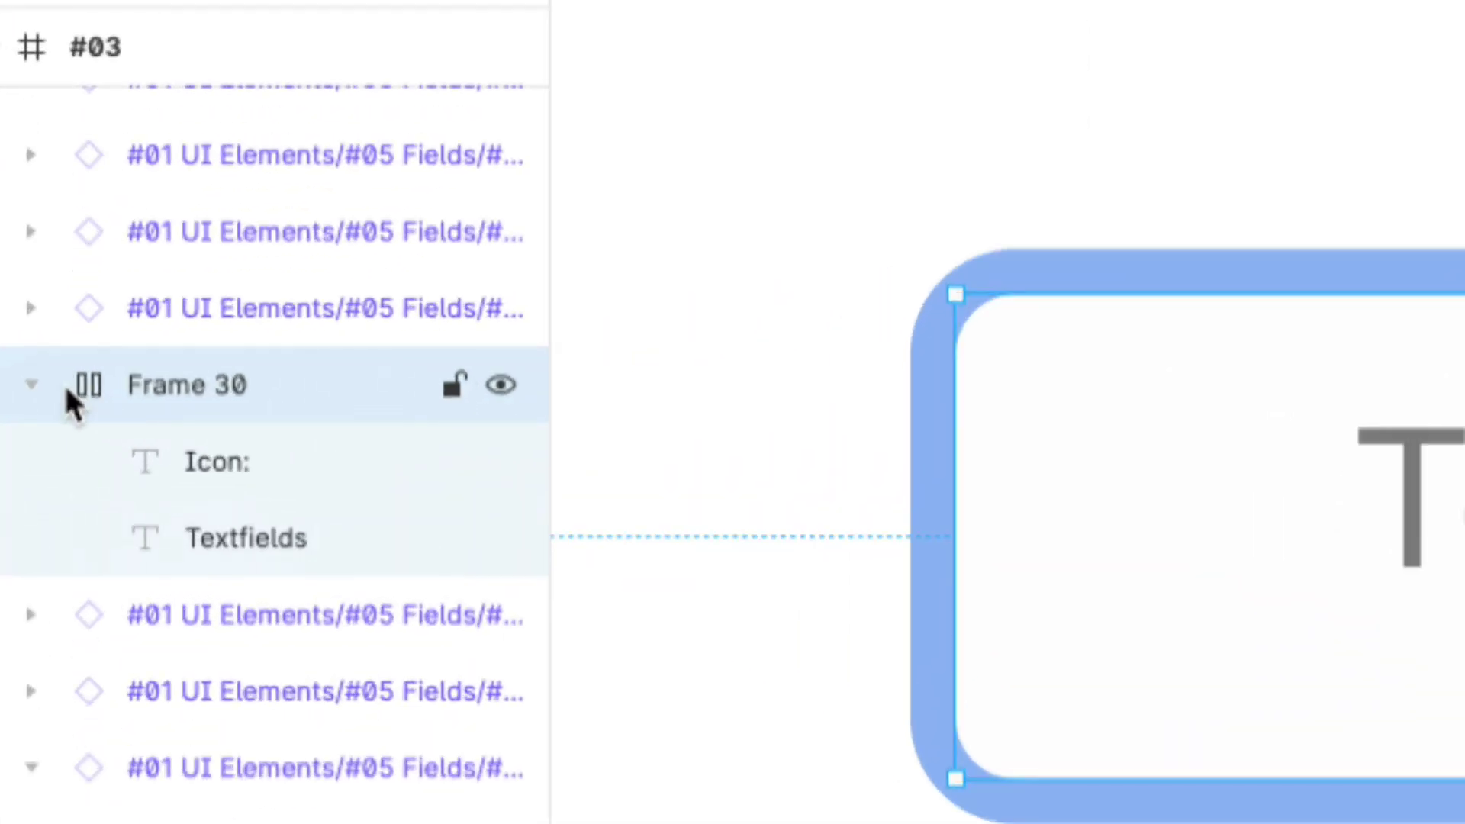
{"action": "key", "text": "alt"}
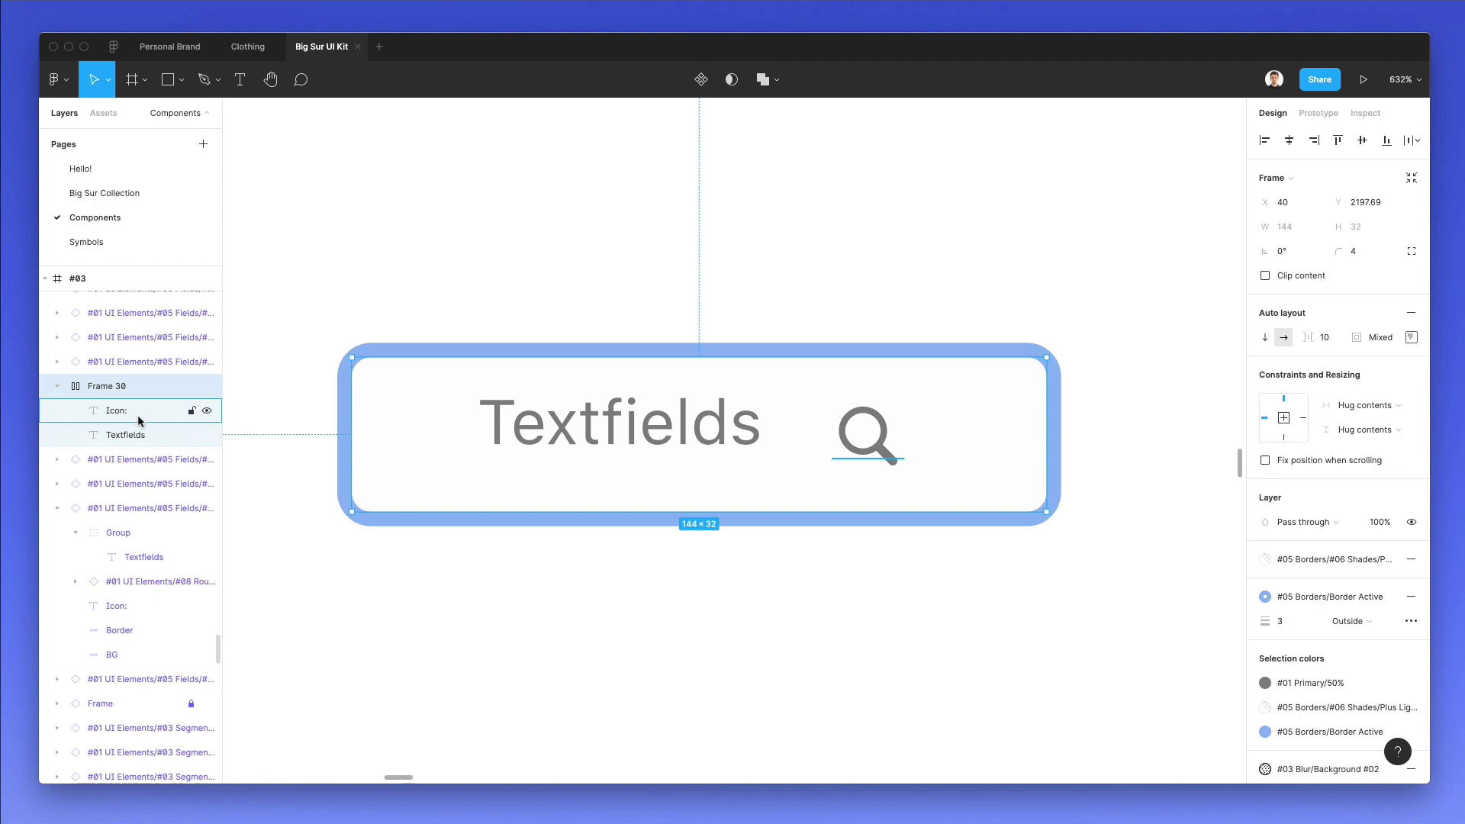
- Reorder Frame 30's layers so the search icon comes before the Textfields label
{"action": "left_click", "coordinate": [143, 412]}
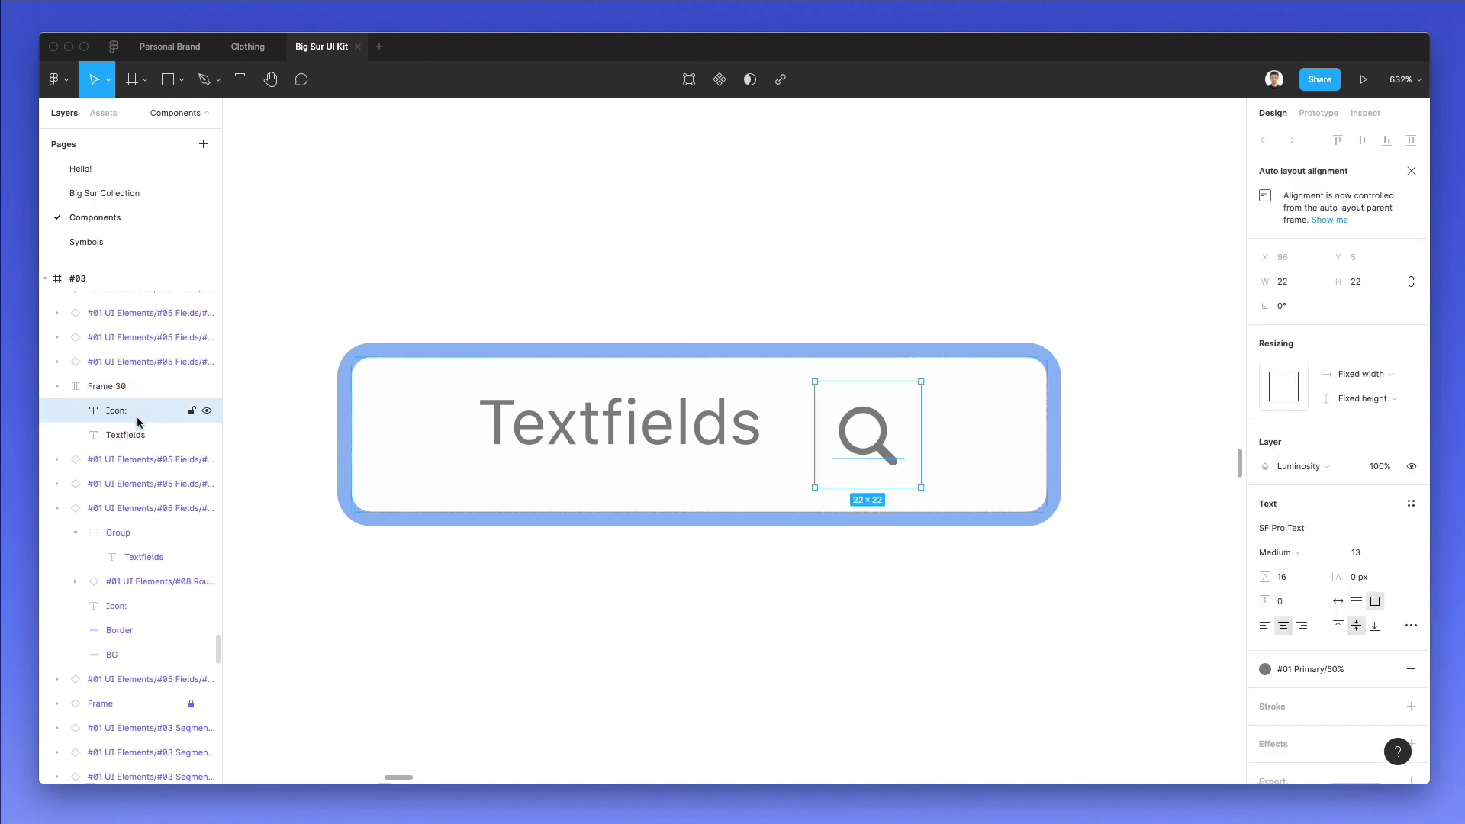
{"action": "left_click_drag", "start_coordinate": [140, 415], "coordinate": [131, 441]}
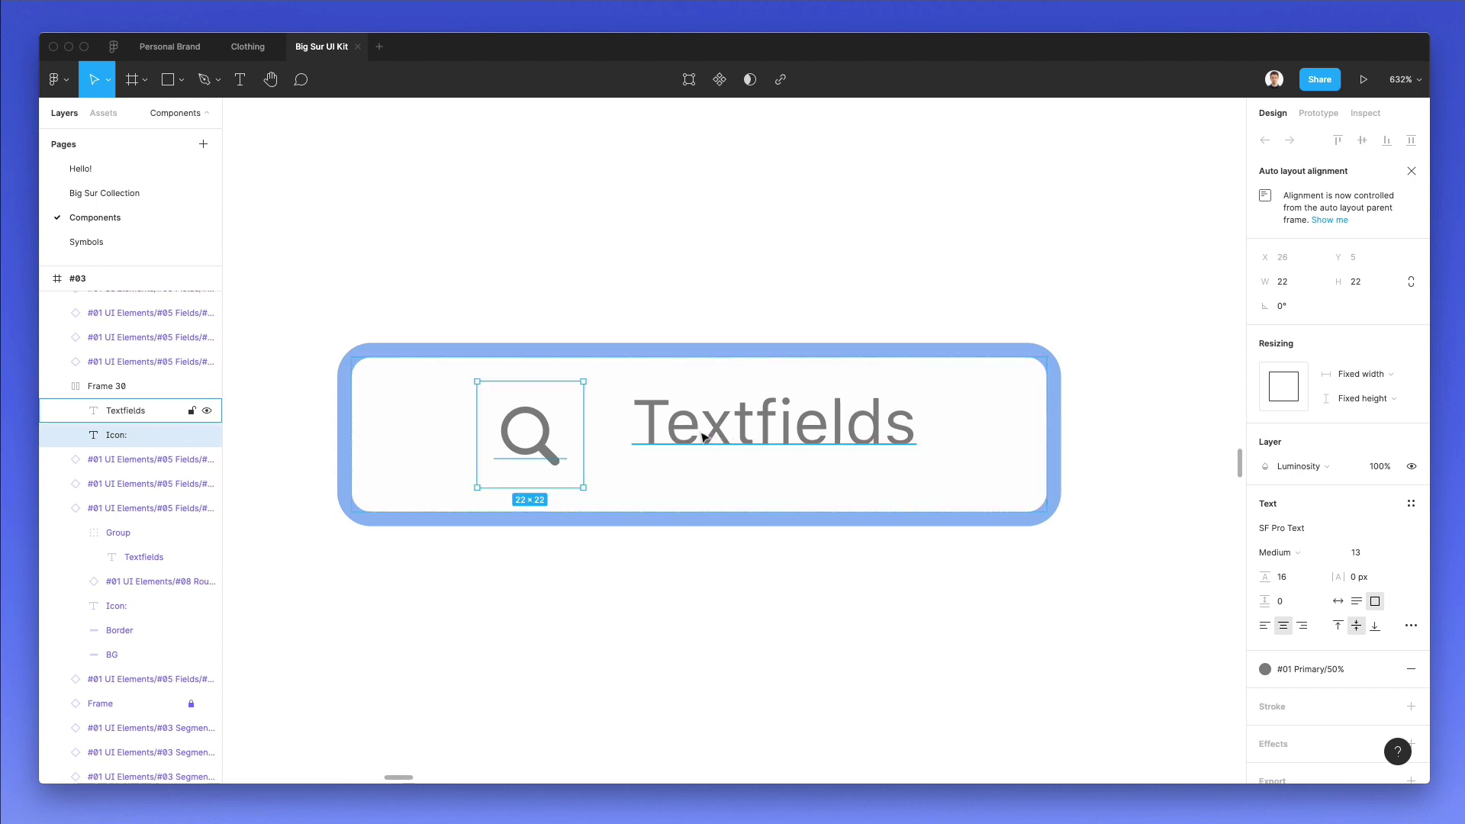
{"action": "left_click", "coordinate": [153, 386]}
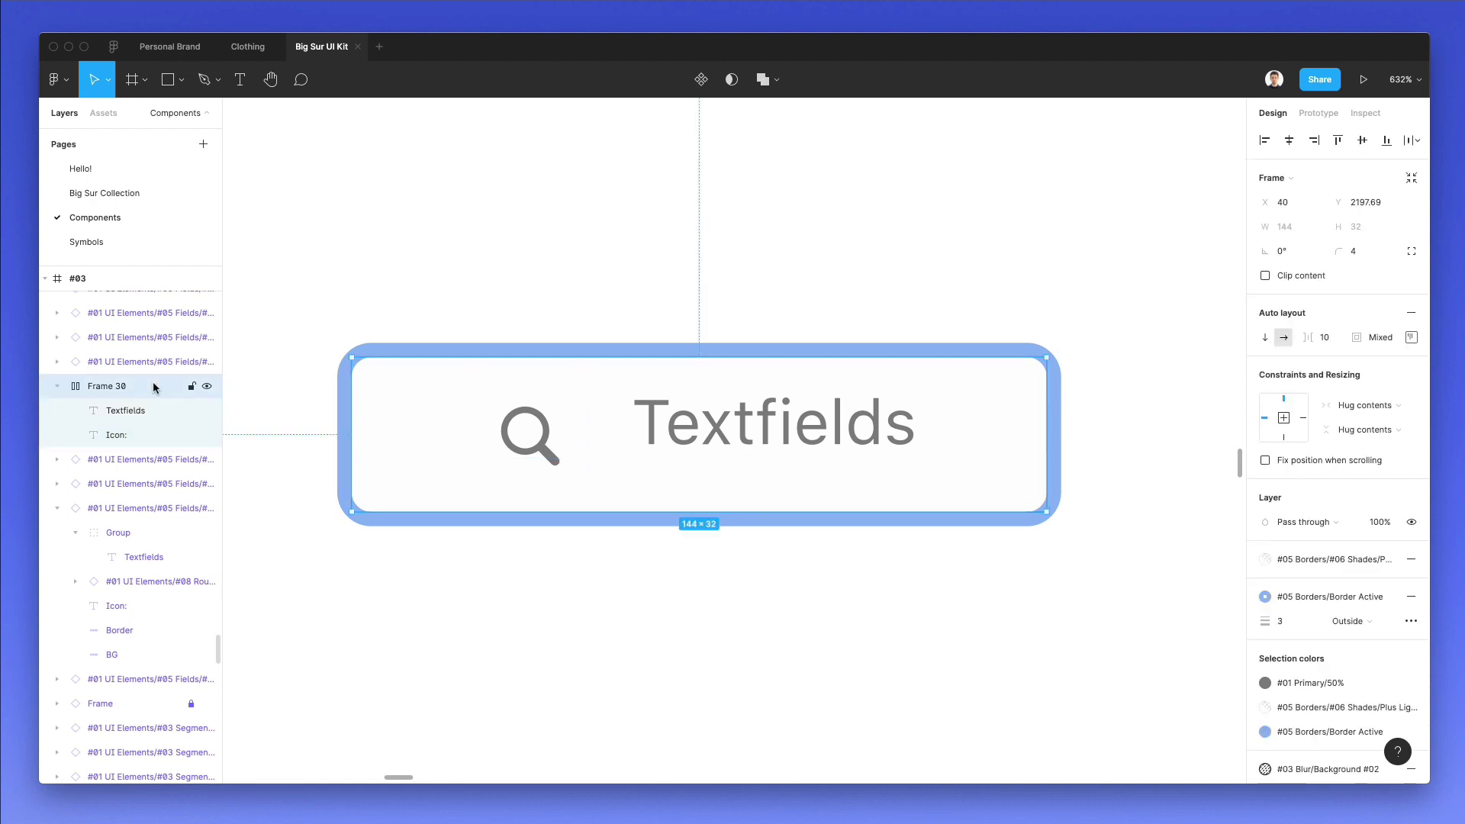
- Keep Frame 30 in horizontal direction and reduce its item spacing from 10 to 2
{"action": "left_click", "coordinate": [1264, 338]}
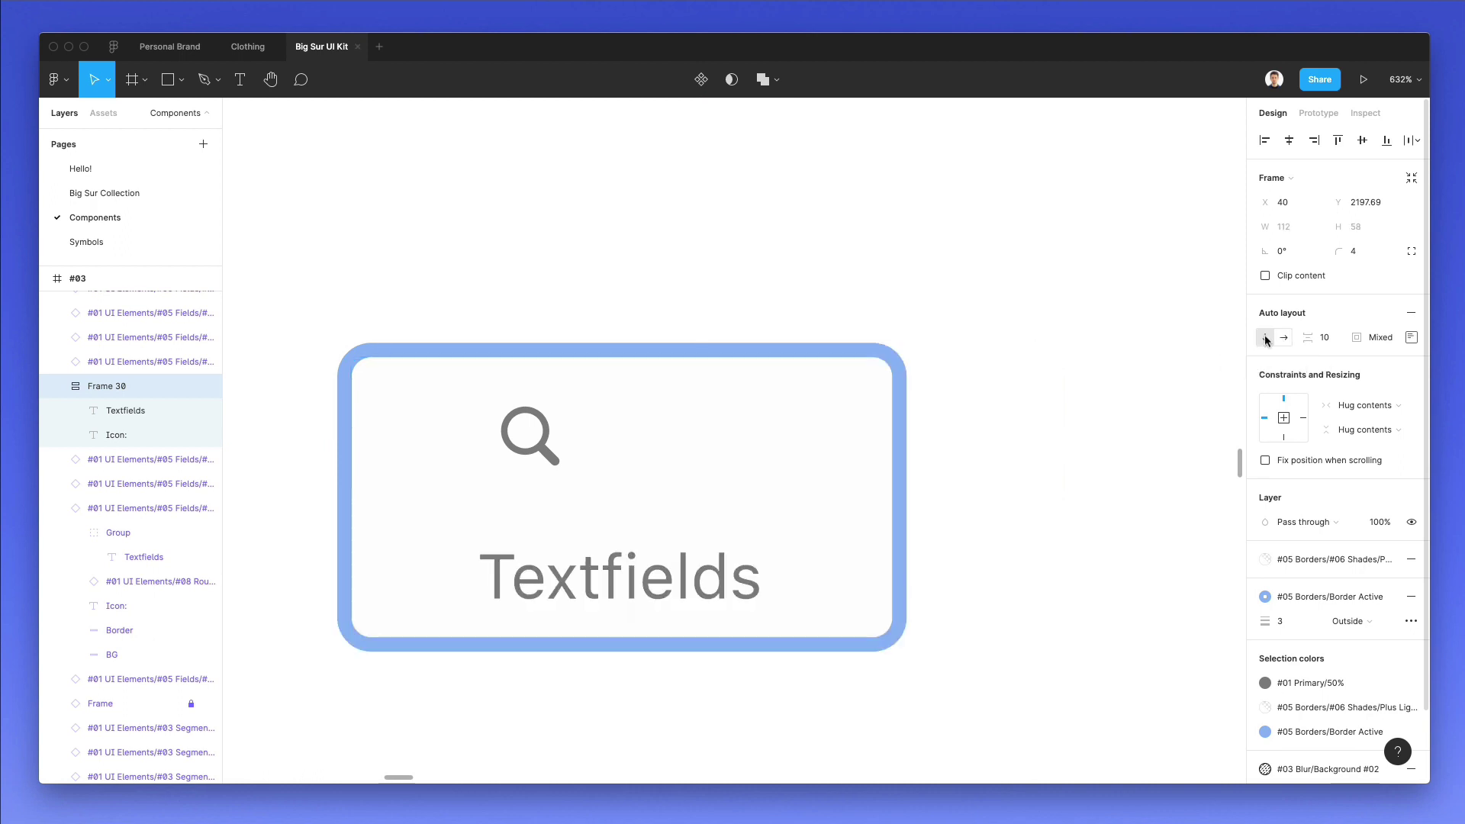
{"action": "left_click", "coordinate": [1281, 339]}
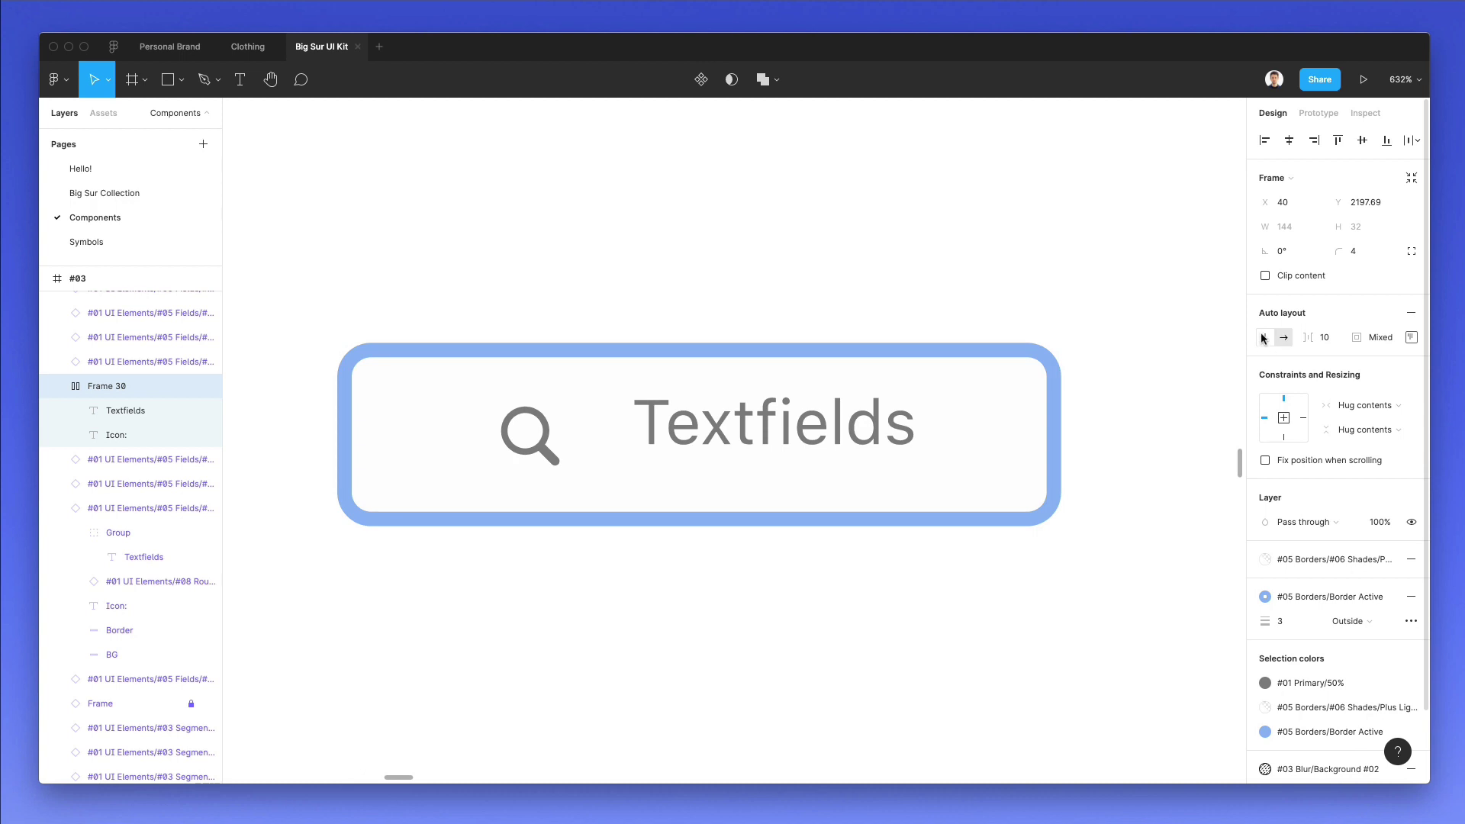
{"action": "left_click", "coordinate": [1265, 338]}
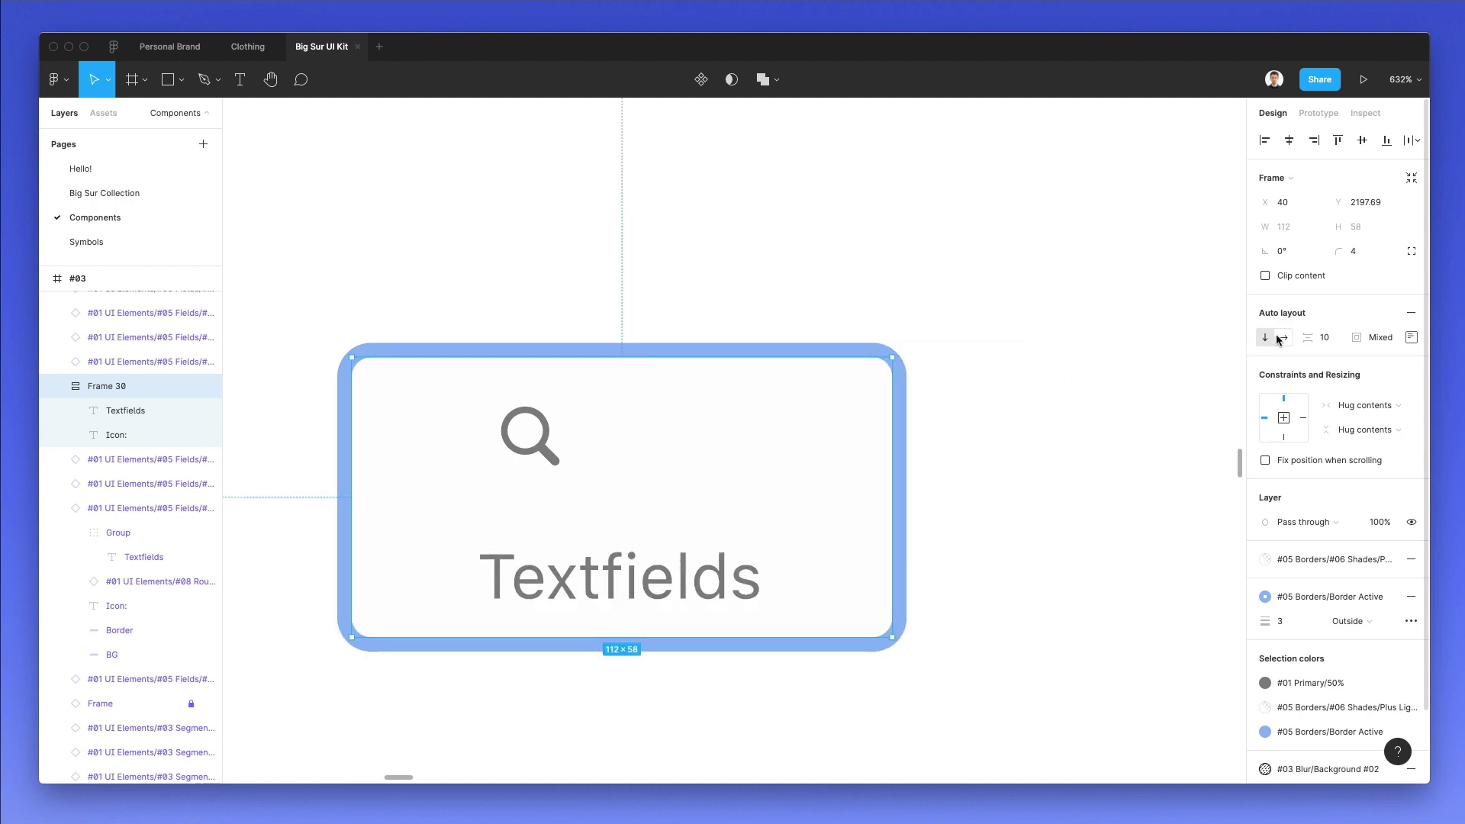
{"action": "left_click", "coordinate": [1281, 339]}
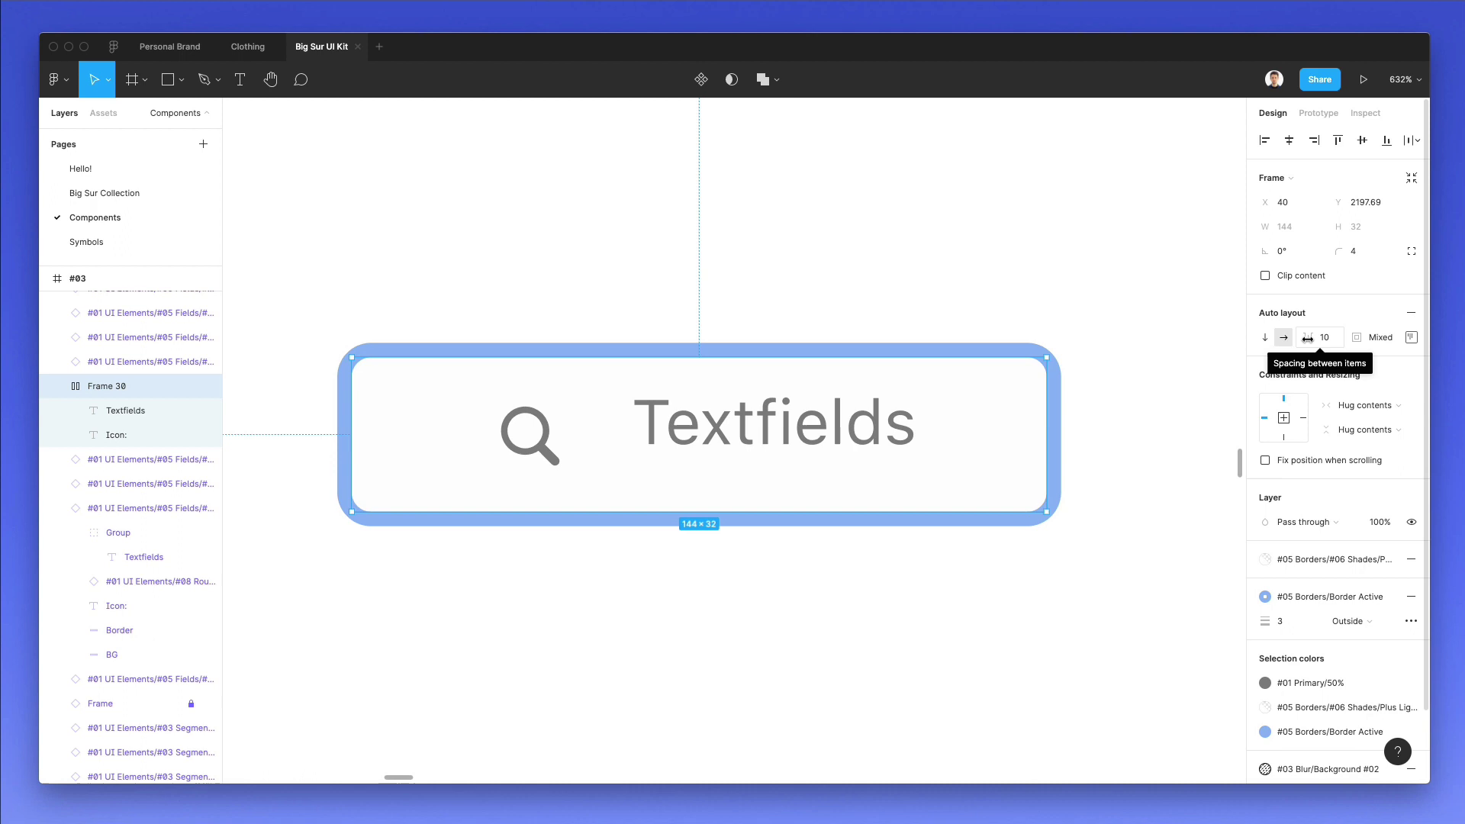
{"action": "mouse_move", "coordinate": [1307, 338]}
{"action": "left_mouse_down"}
{"action": "mouse_move", "coordinate": [1371, 337]}
{"action": "mouse_move", "coordinate": [1302, 337]}
{"action": "left_mouse_up"}
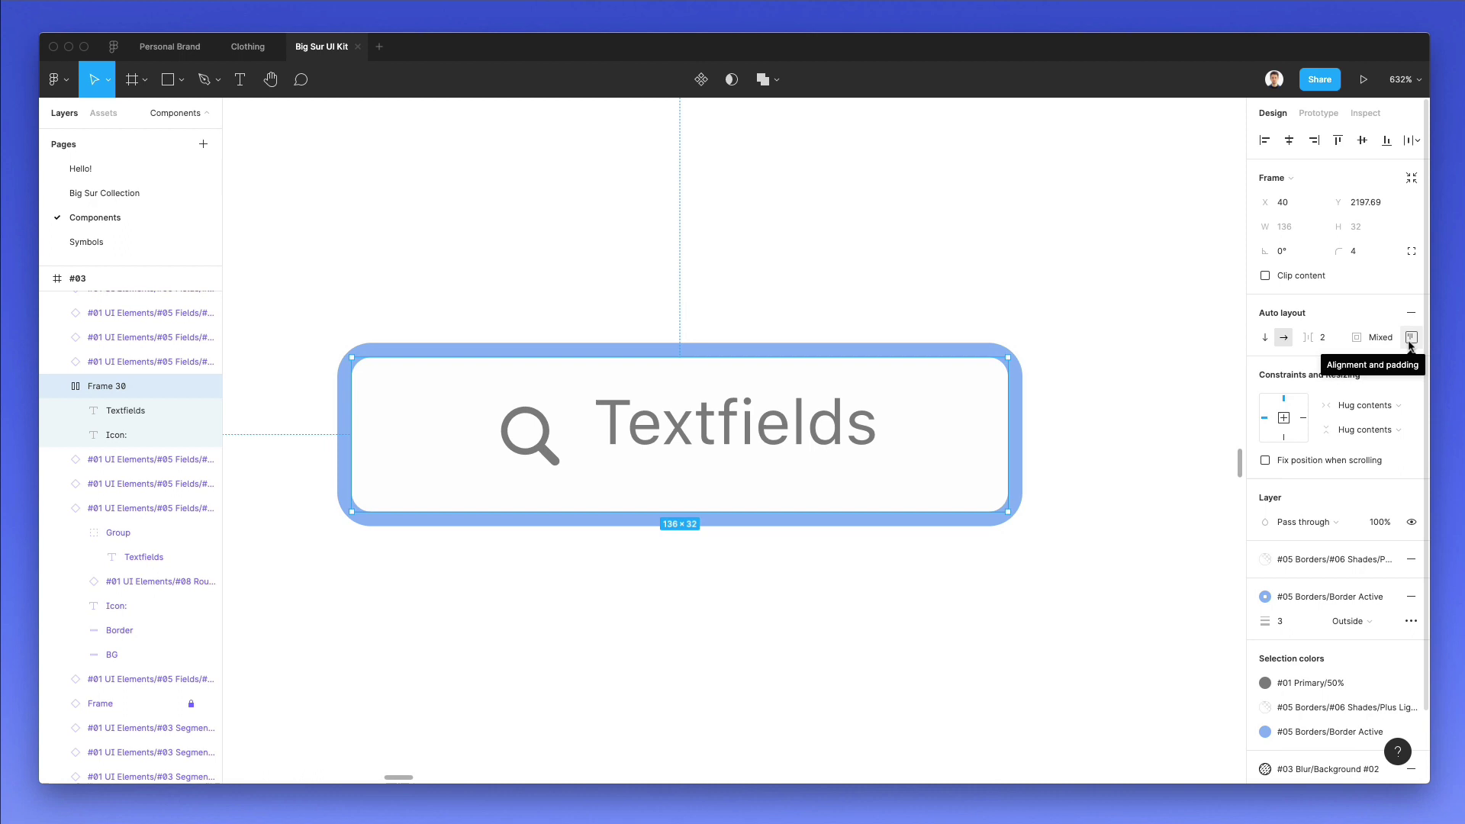
- Centre Frame 30's contents using the alignment grid
{"action": "left_click", "coordinate": [1410, 337]}
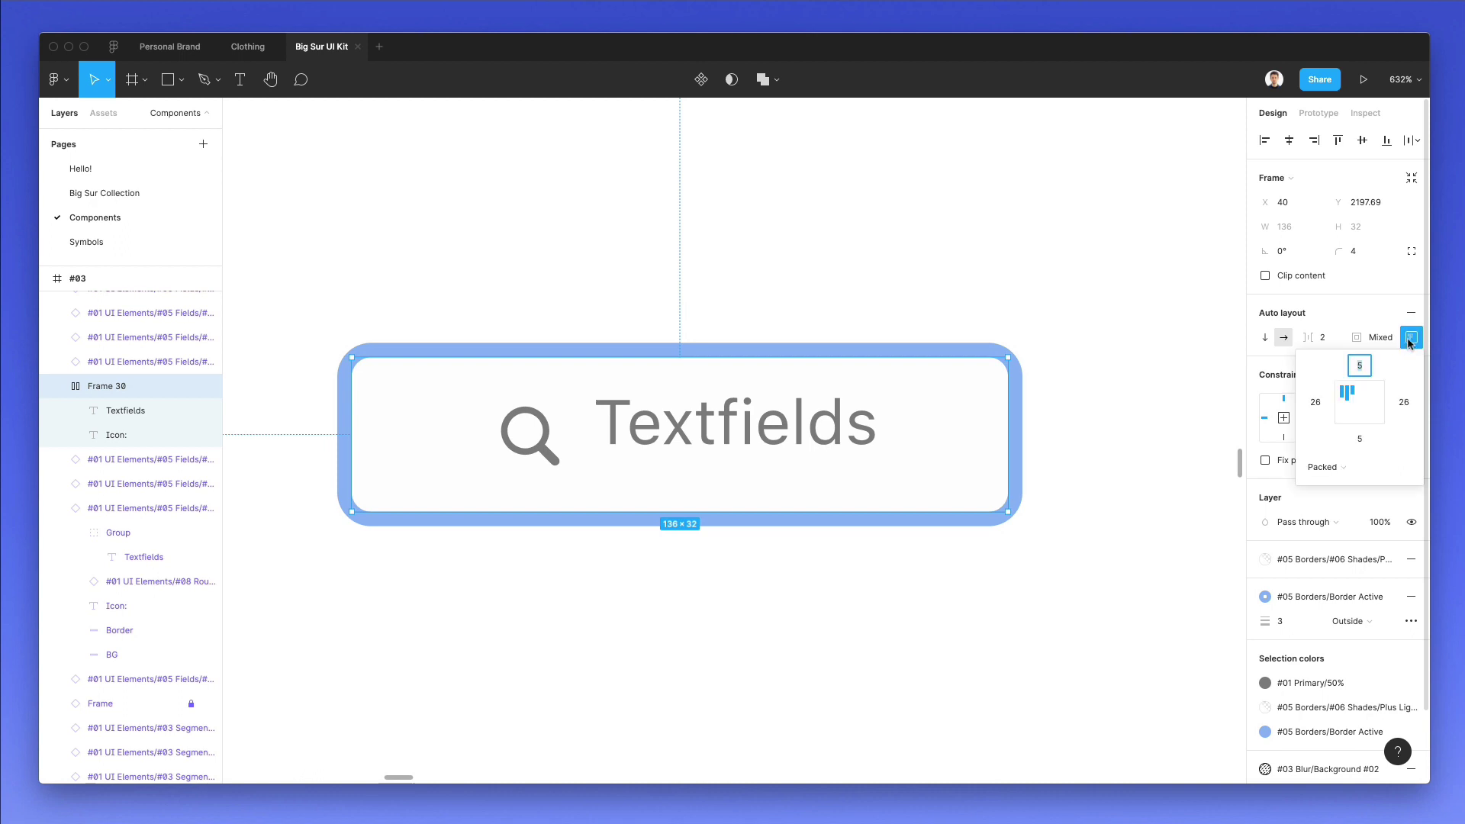
{"action": "left_click", "coordinate": [1358, 406]}
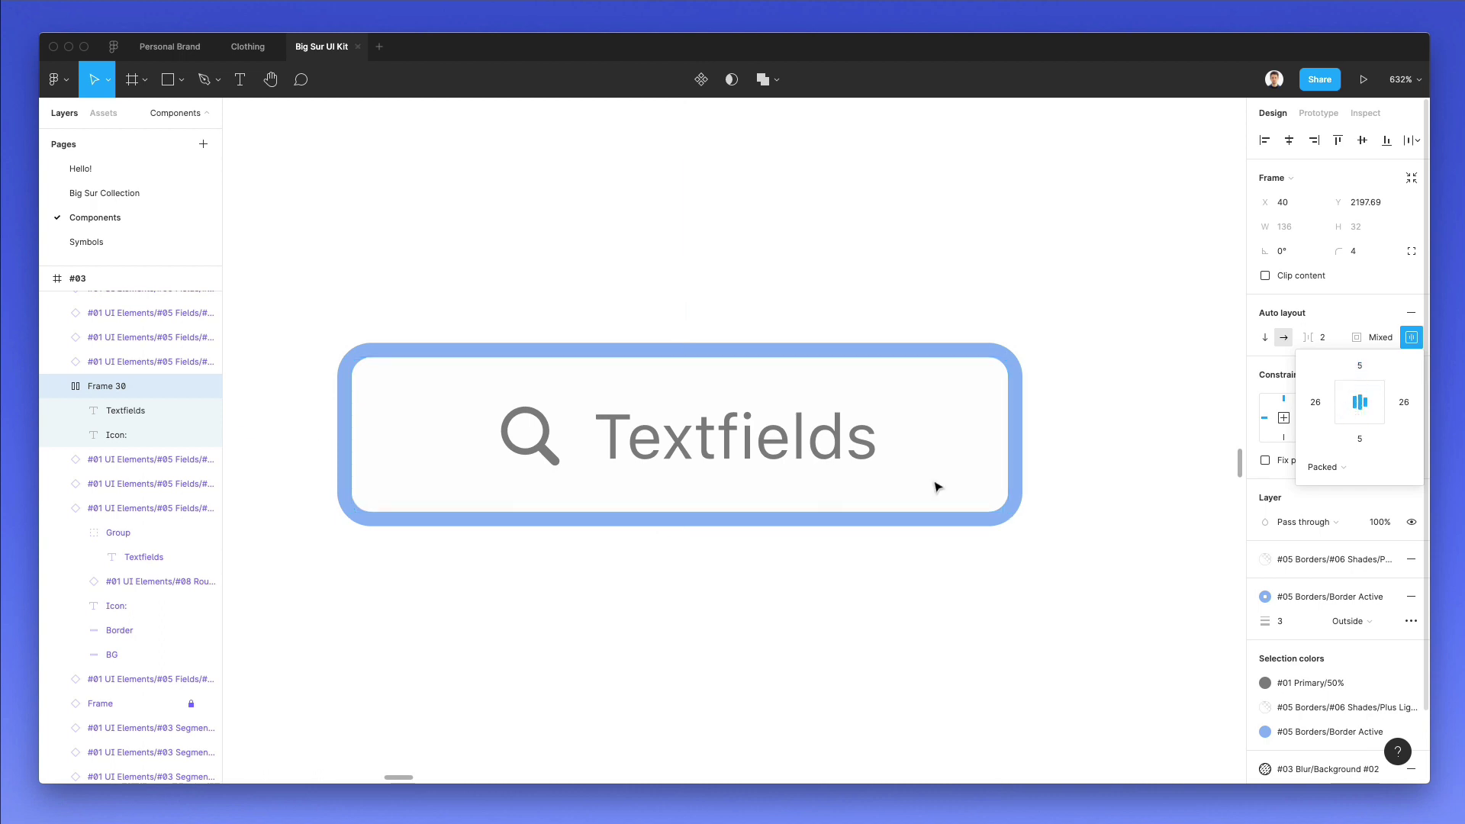
{"action": "left_click", "coordinate": [1345, 403]}
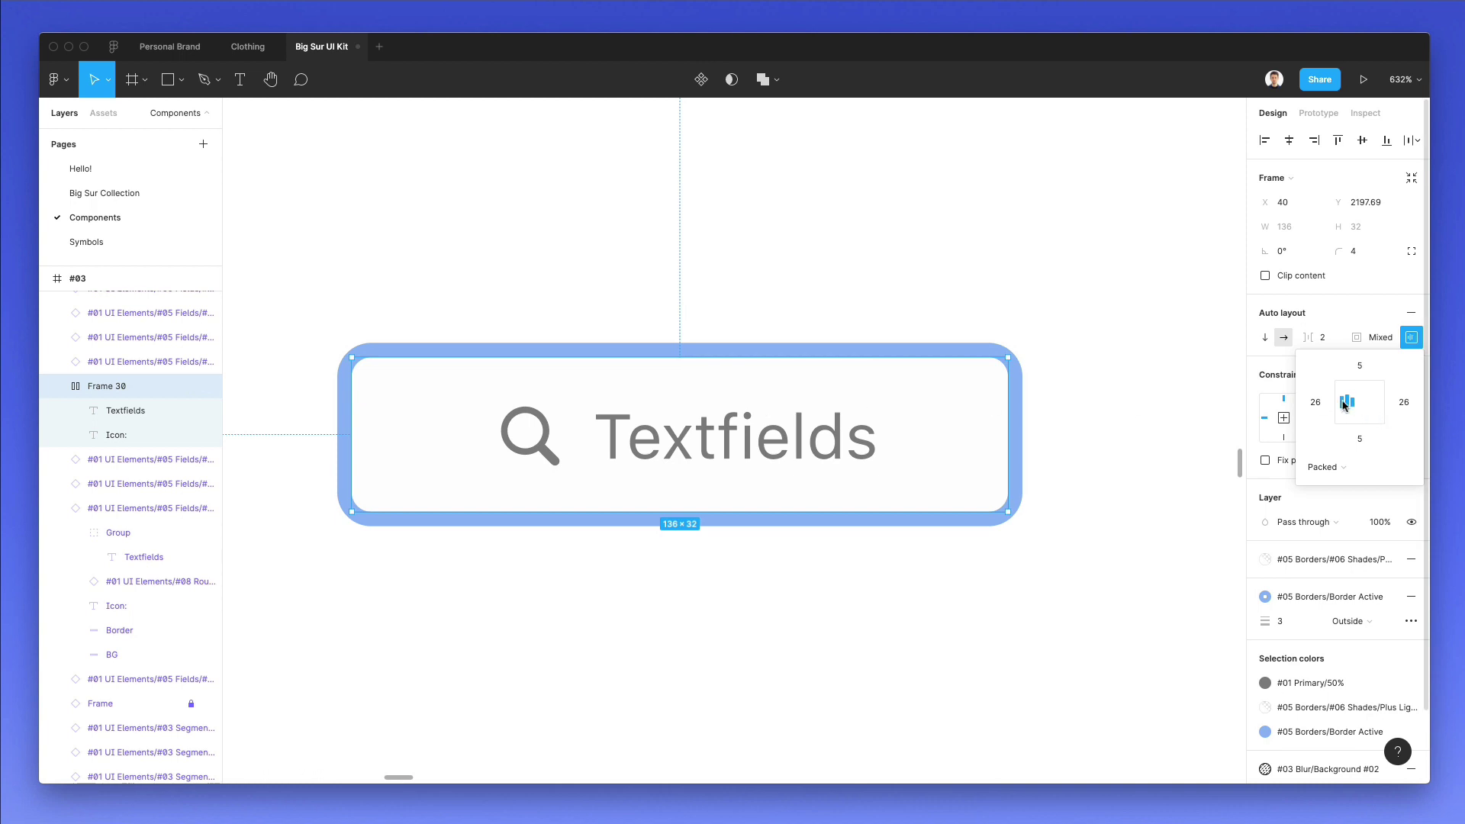
{"action": "left_click", "coordinate": [1359, 405]}
{"action": "left_click", "coordinate": [1369, 405]}
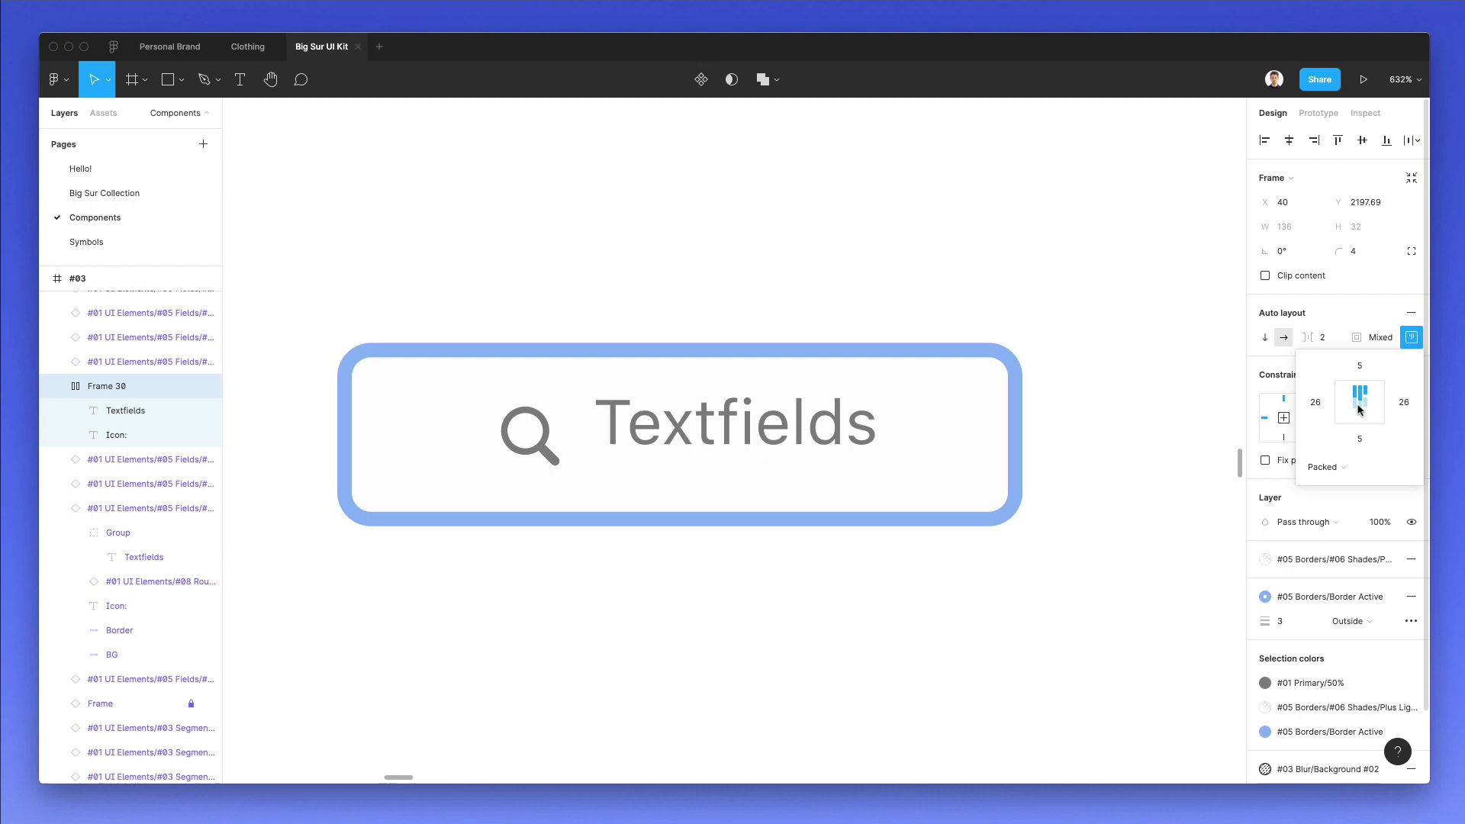
{"action": "left_click", "coordinate": [1360, 403]}
- Set Frame 30's left and right padding to 5
{"action": "left_click", "coordinate": [1315, 404]}
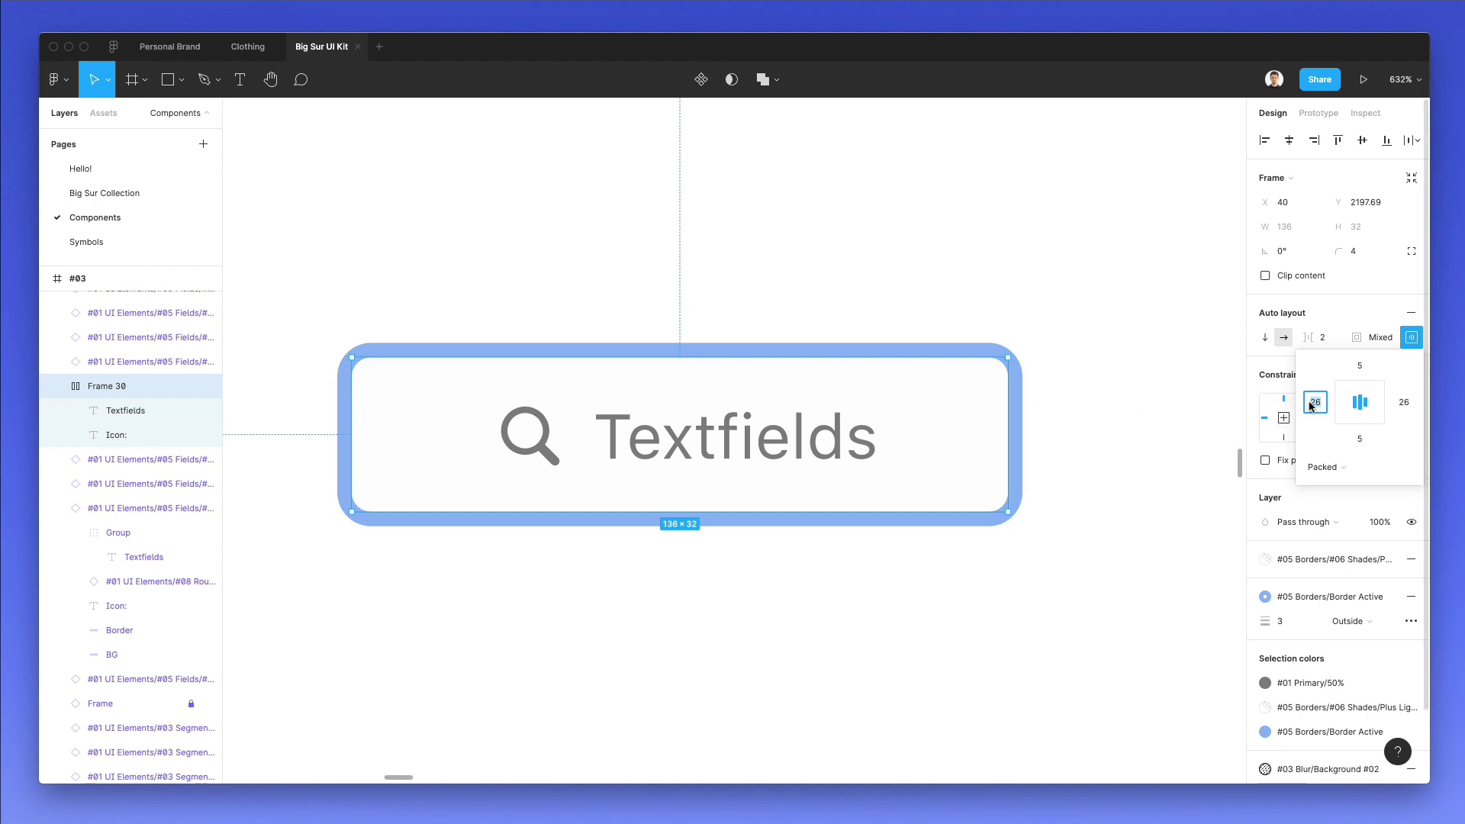
{"action": "type", "text": "16"}
{"action": "key", "text": "Return"}
{"action": "key", "text": "Down"}
{"action": "key", "text": "Down"}
{"action": "key", "text": "Down"}
{"action": "key", "text": "Down"}
{"action": "key", "text": "Down"}
{"action": "key", "text": "Down"}
{"action": "key", "text": "Down"}
{"action": "key", "text": "Down"}
{"action": "key", "text": "Down"}
{"action": "key", "text": "Down"}
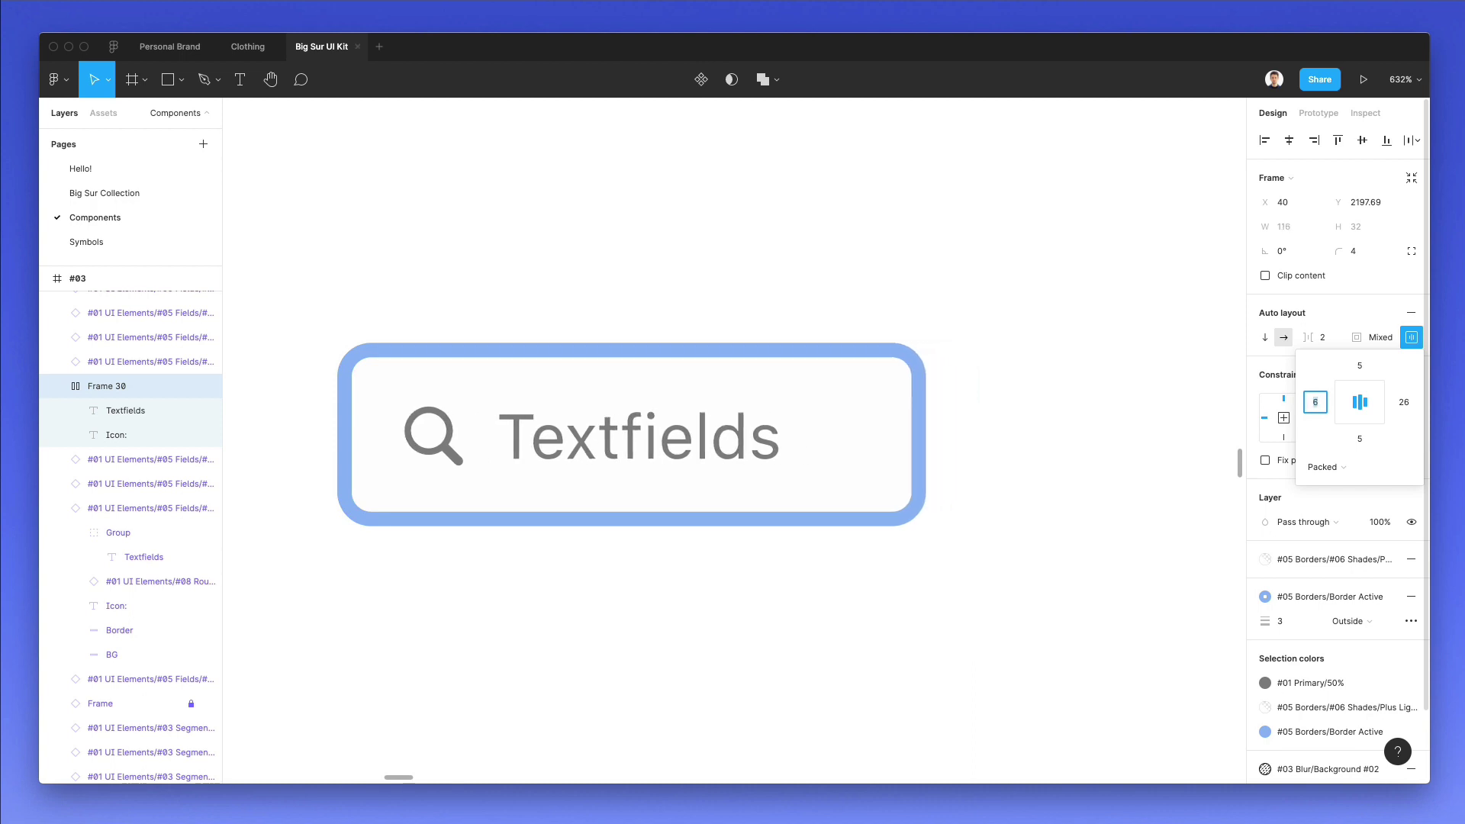
{"action": "key", "text": "Down"}
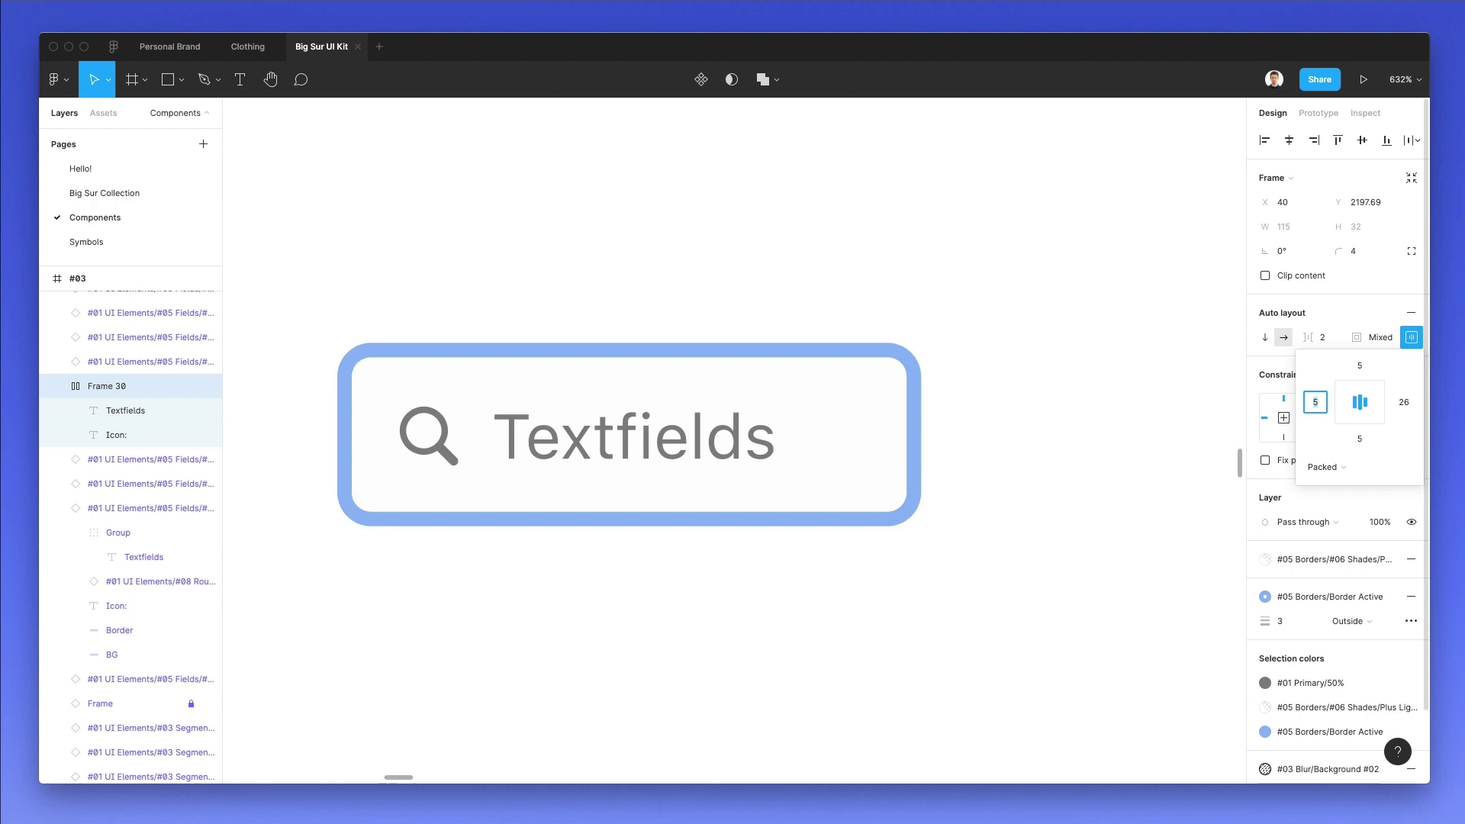
{"action": "left_click", "coordinate": [1402, 404]}
{"action": "type", "text": "5"}
{"action": "key", "text": "Return"}
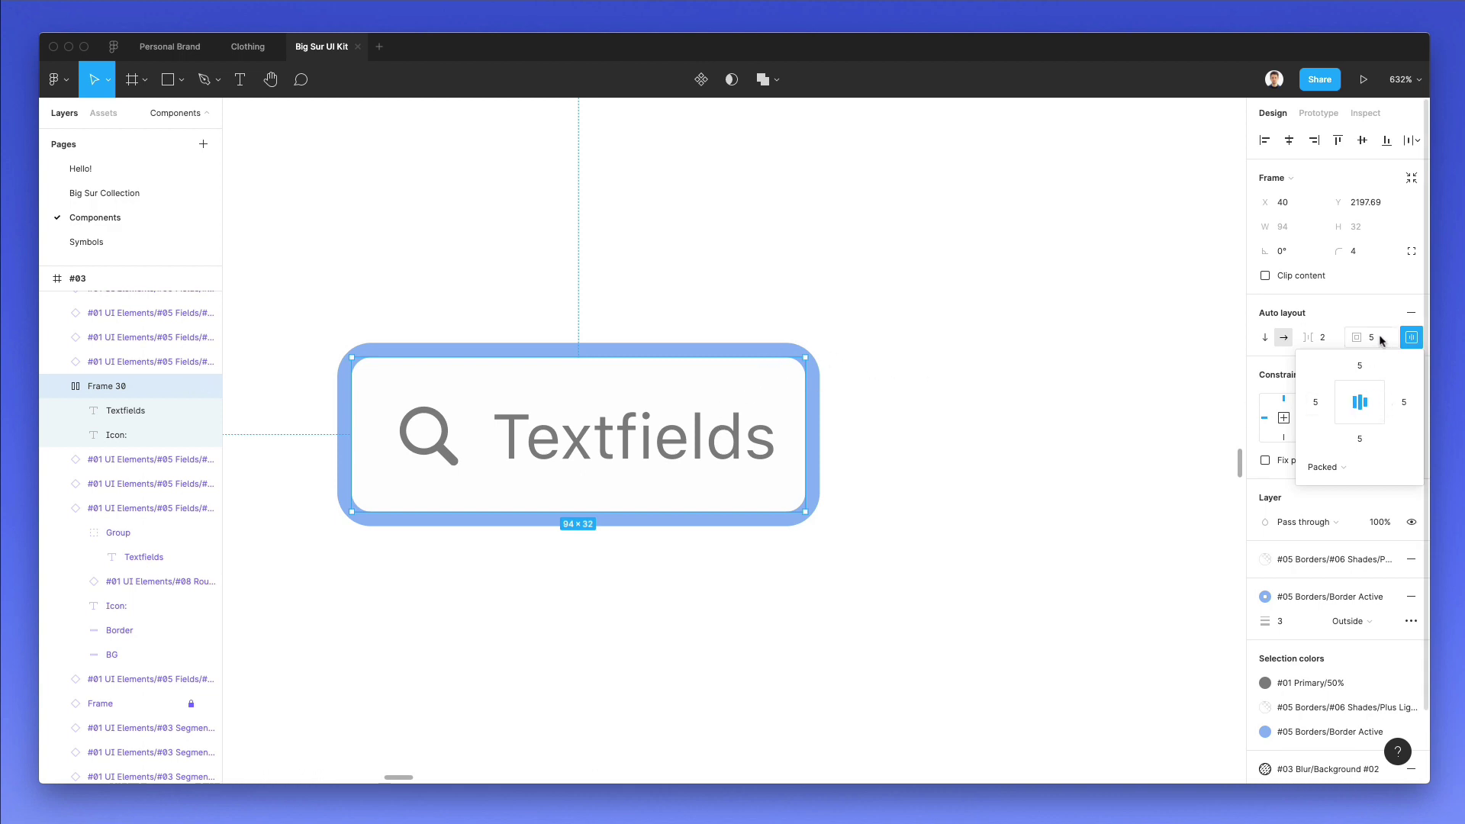
- Widen Frame 30 to 162 px
{"action": "left_click", "coordinate": [943, 427]}
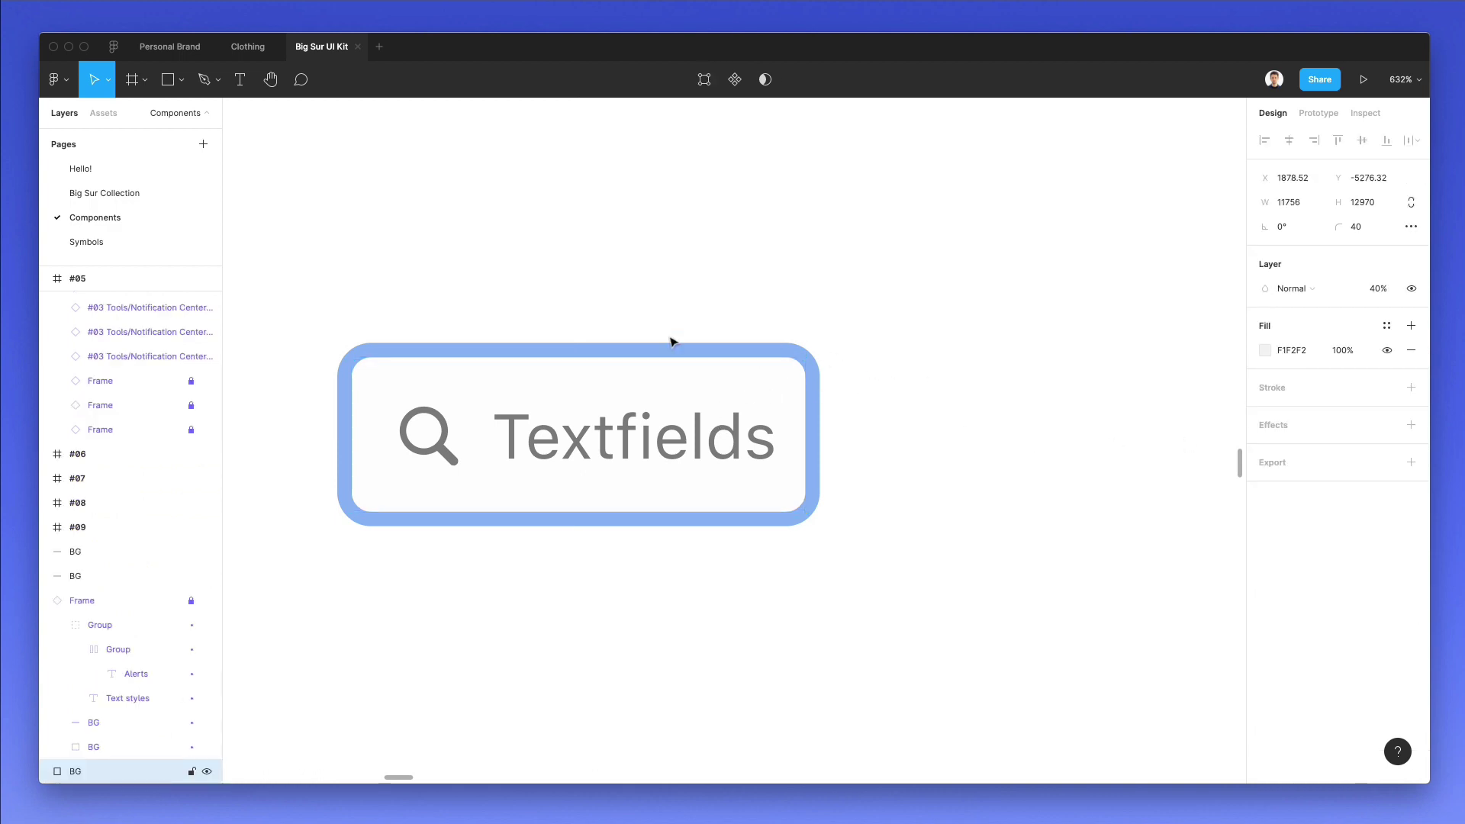
{"action": "left_click", "coordinate": [632, 370]}
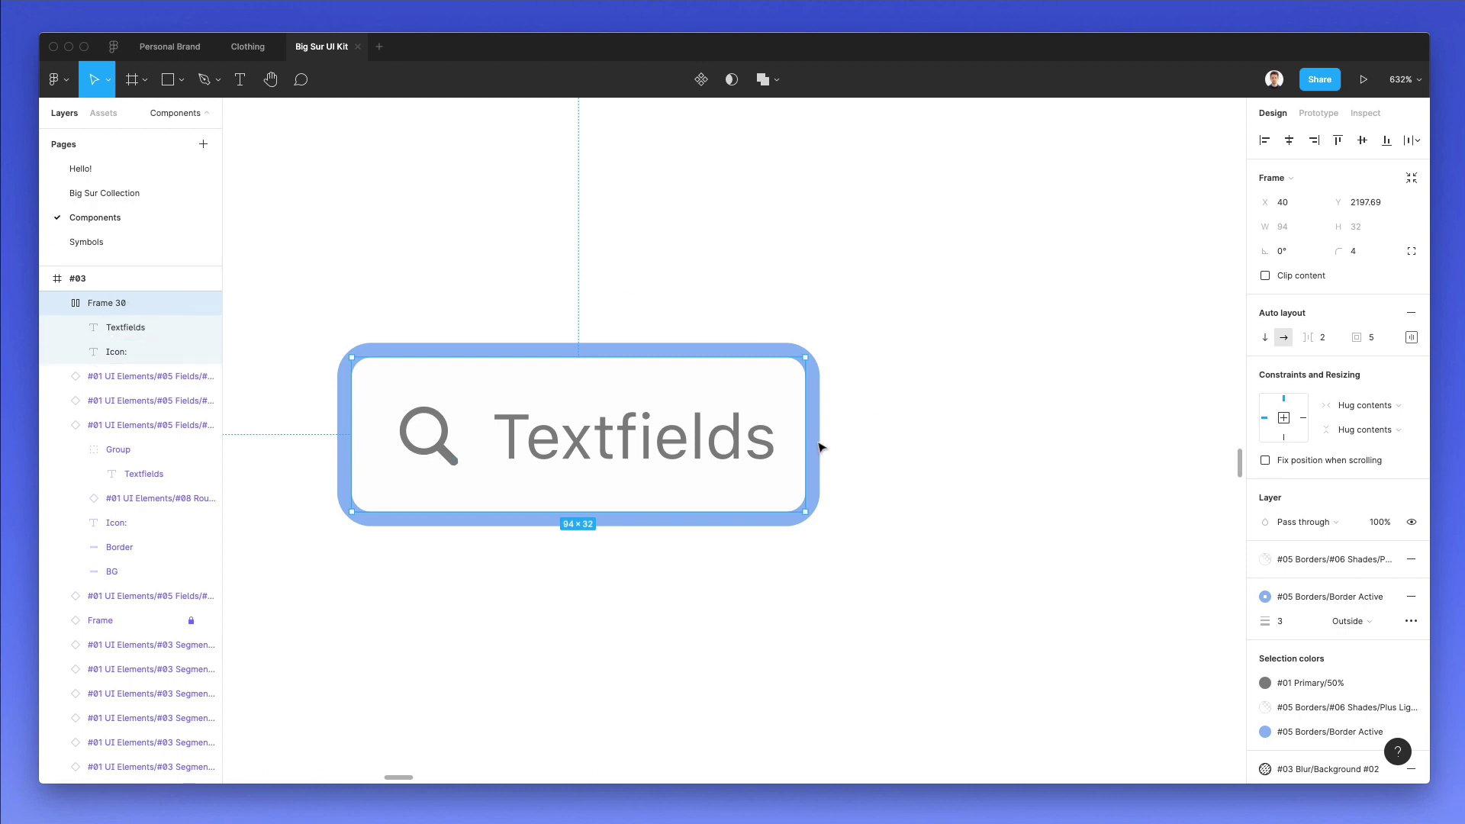
{"action": "left_click_drag", "start_coordinate": [807, 436], "coordinate": [1131, 433]}
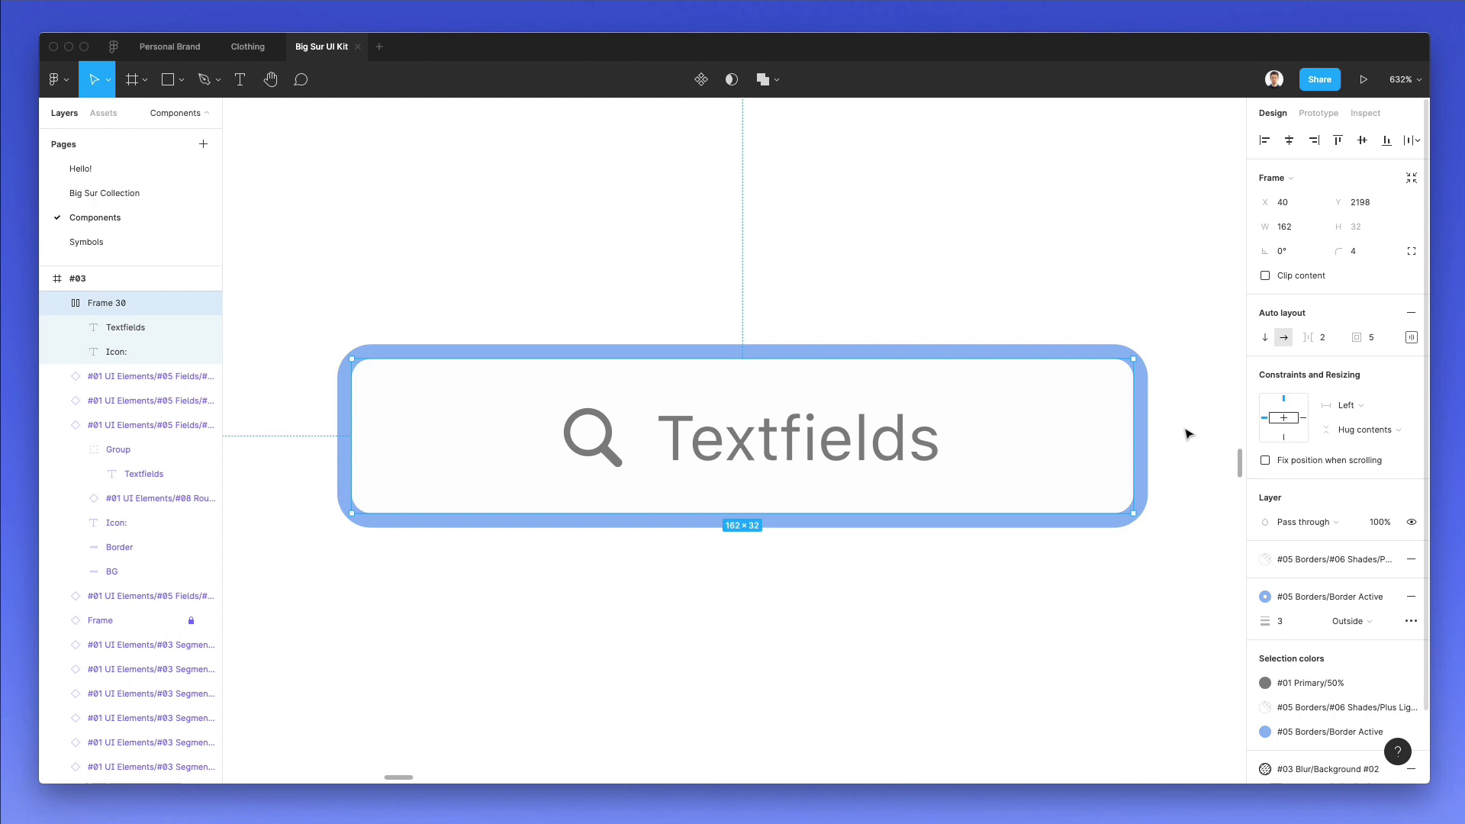
- Align Frame 30's icon and label left, vertically centred
{"action": "left_click", "coordinate": [1411, 337]}
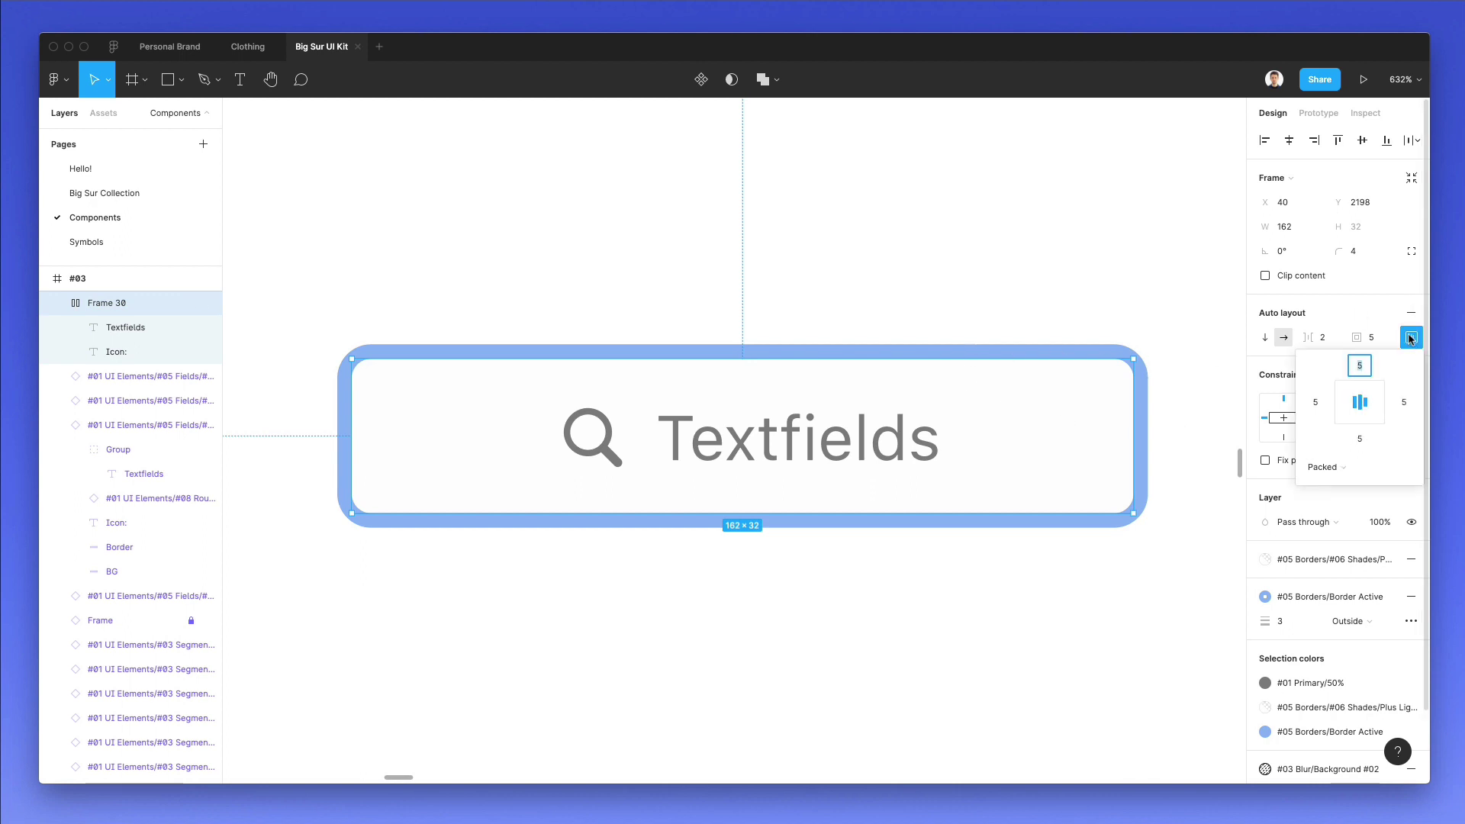
{"action": "left_click", "coordinate": [1341, 406]}
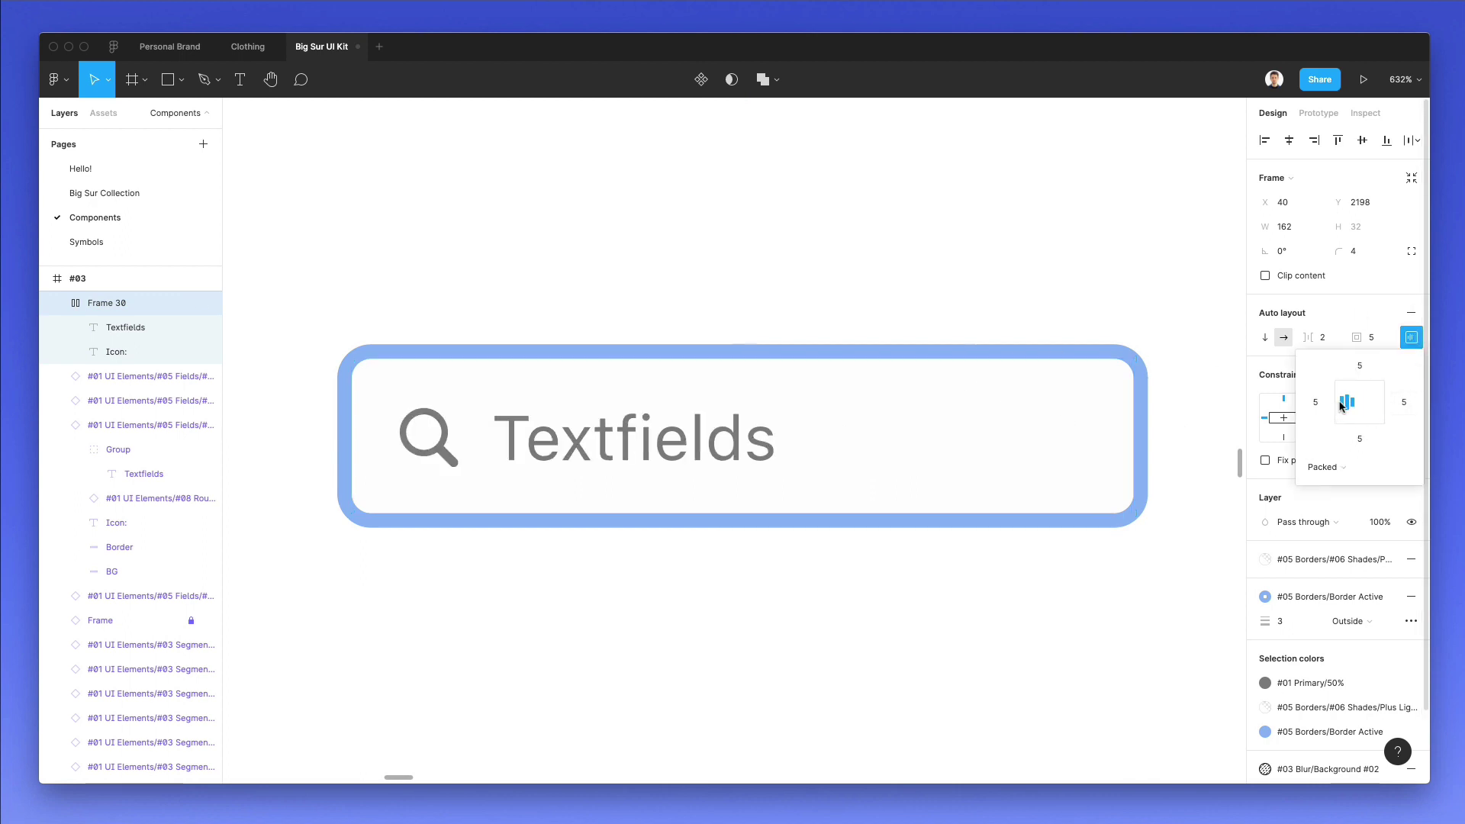
{"action": "left_click", "coordinate": [1383, 406]}
{"action": "left_click", "coordinate": [1352, 404]}
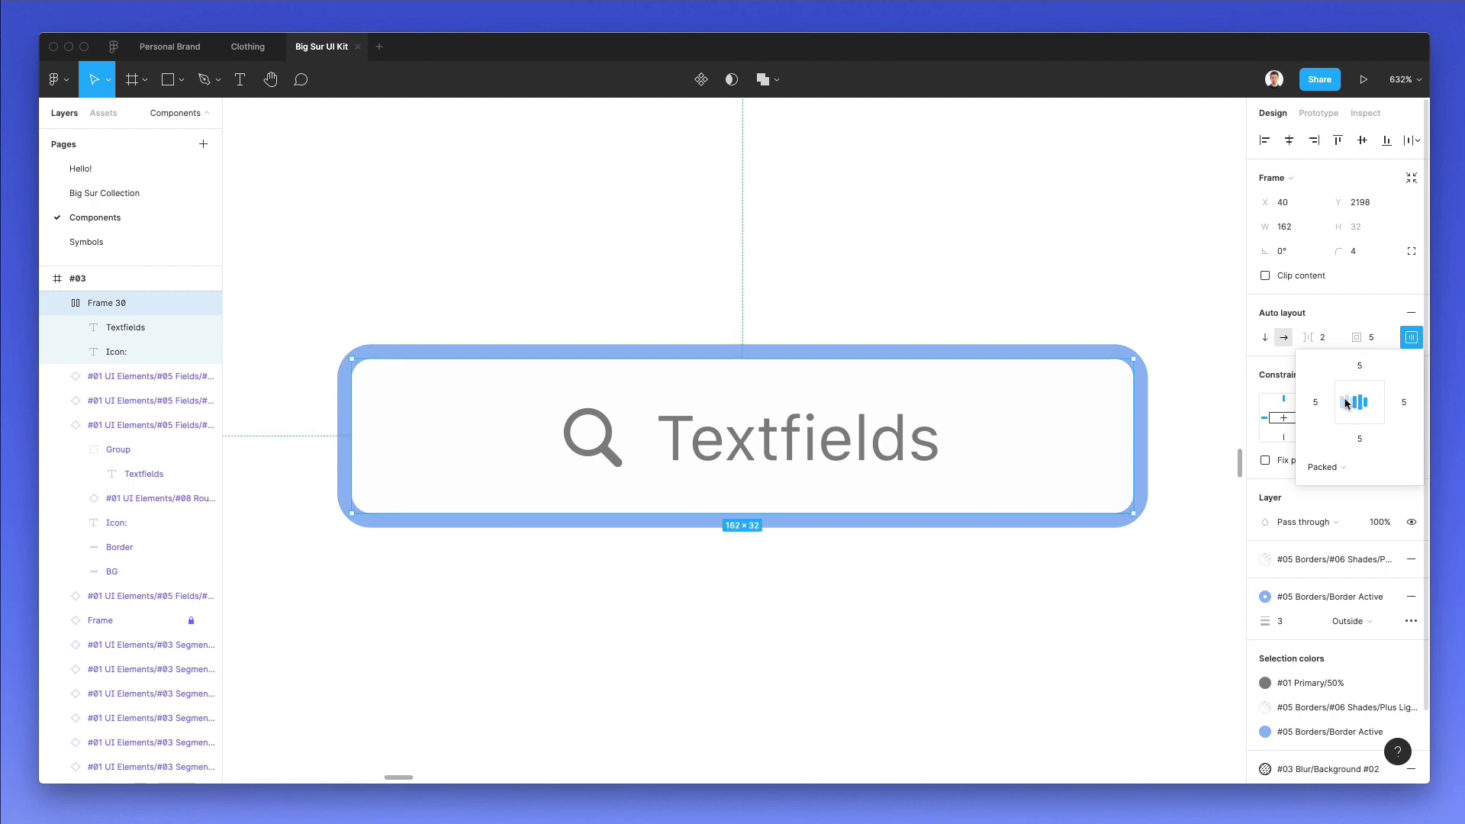
{"action": "left_click", "coordinate": [1346, 404]}
{"action": "left_click", "coordinate": [1377, 402]}
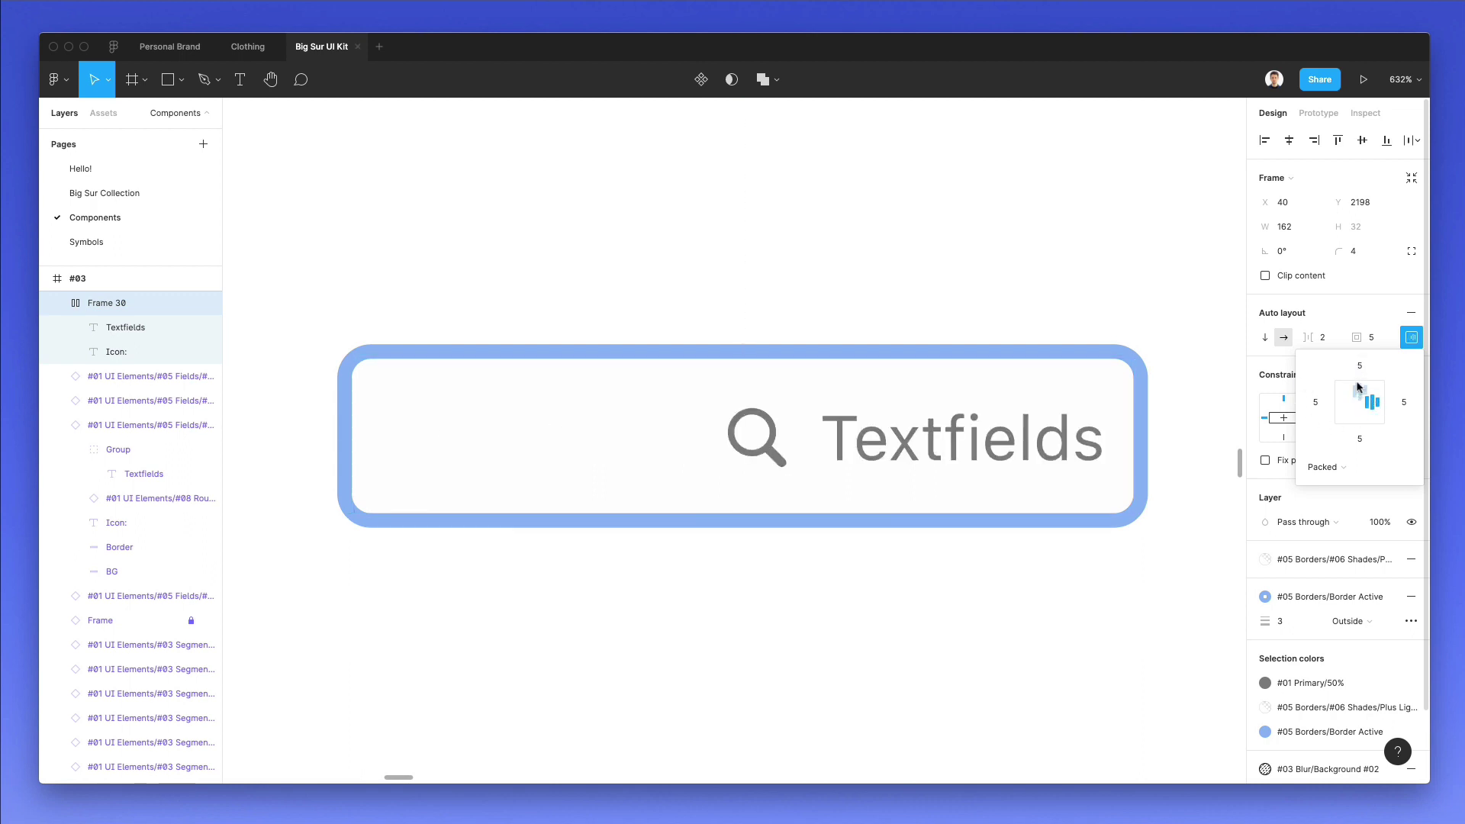
{"action": "left_click", "coordinate": [1358, 391]}
{"action": "left_click", "coordinate": [1355, 424]}
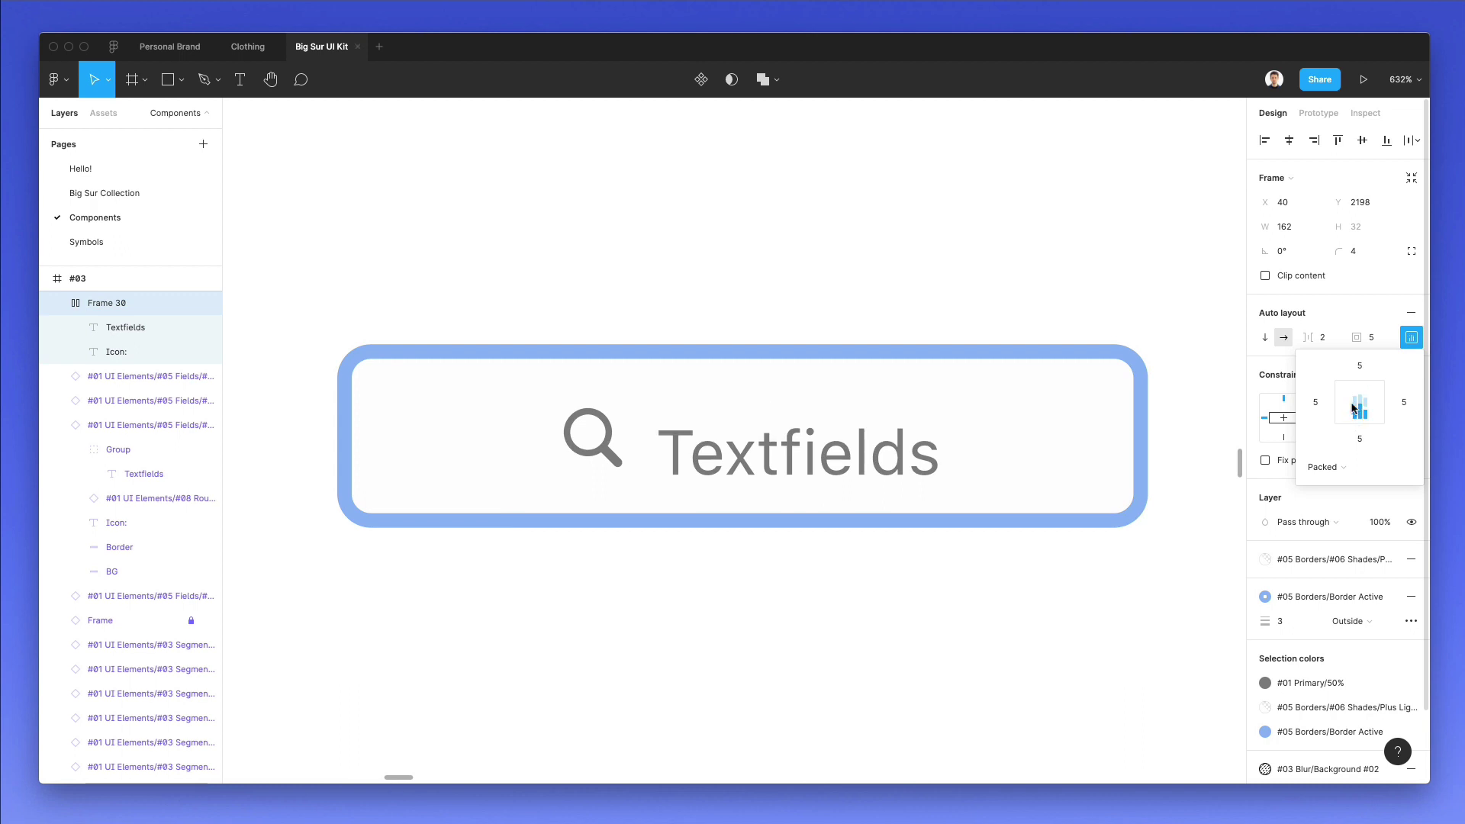
{"action": "left_click", "coordinate": [1352, 408]}
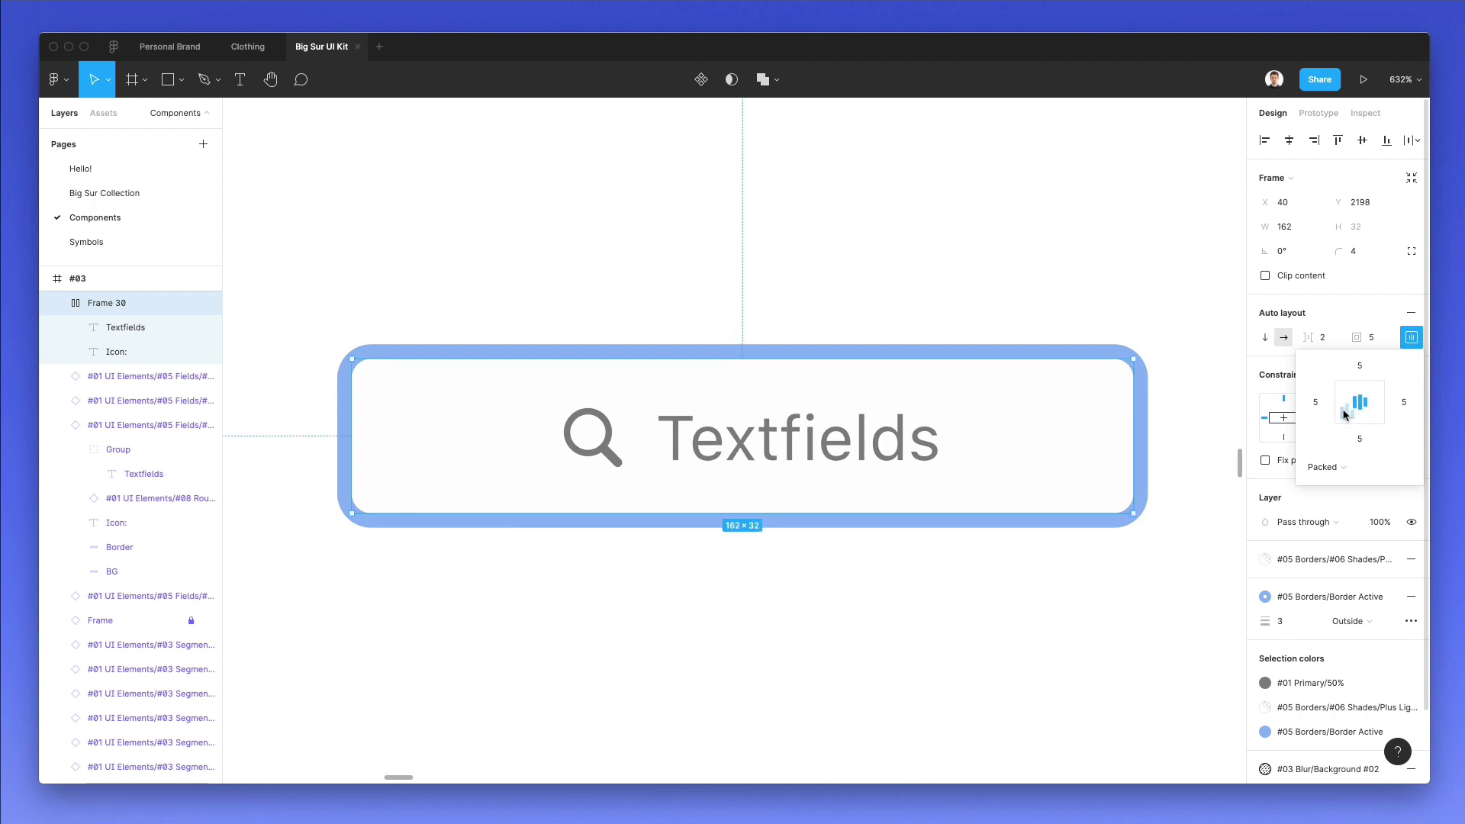
{"action": "left_click", "coordinate": [1349, 398]}
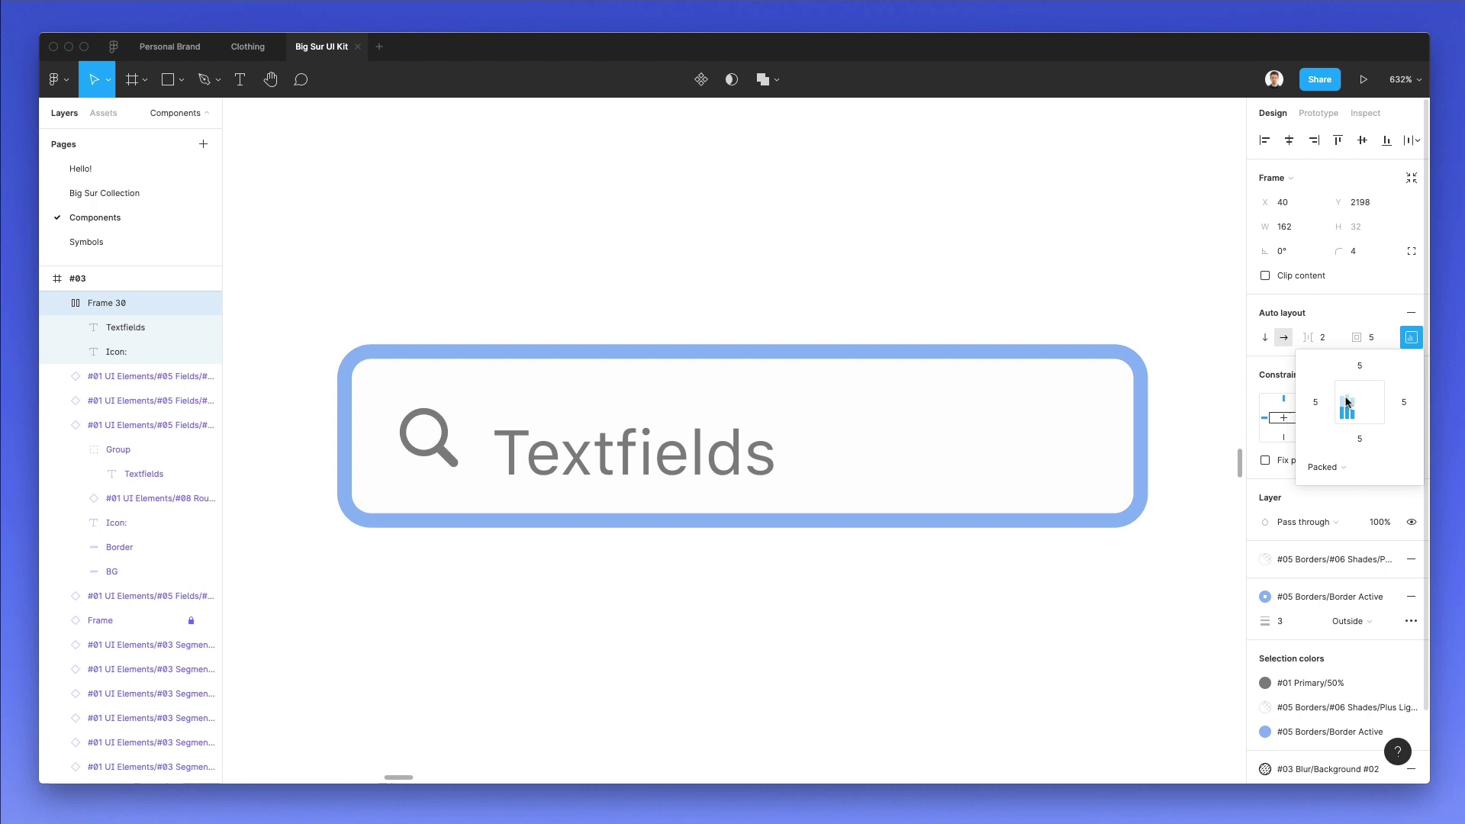
{"action": "left_click", "coordinate": [1347, 406]}
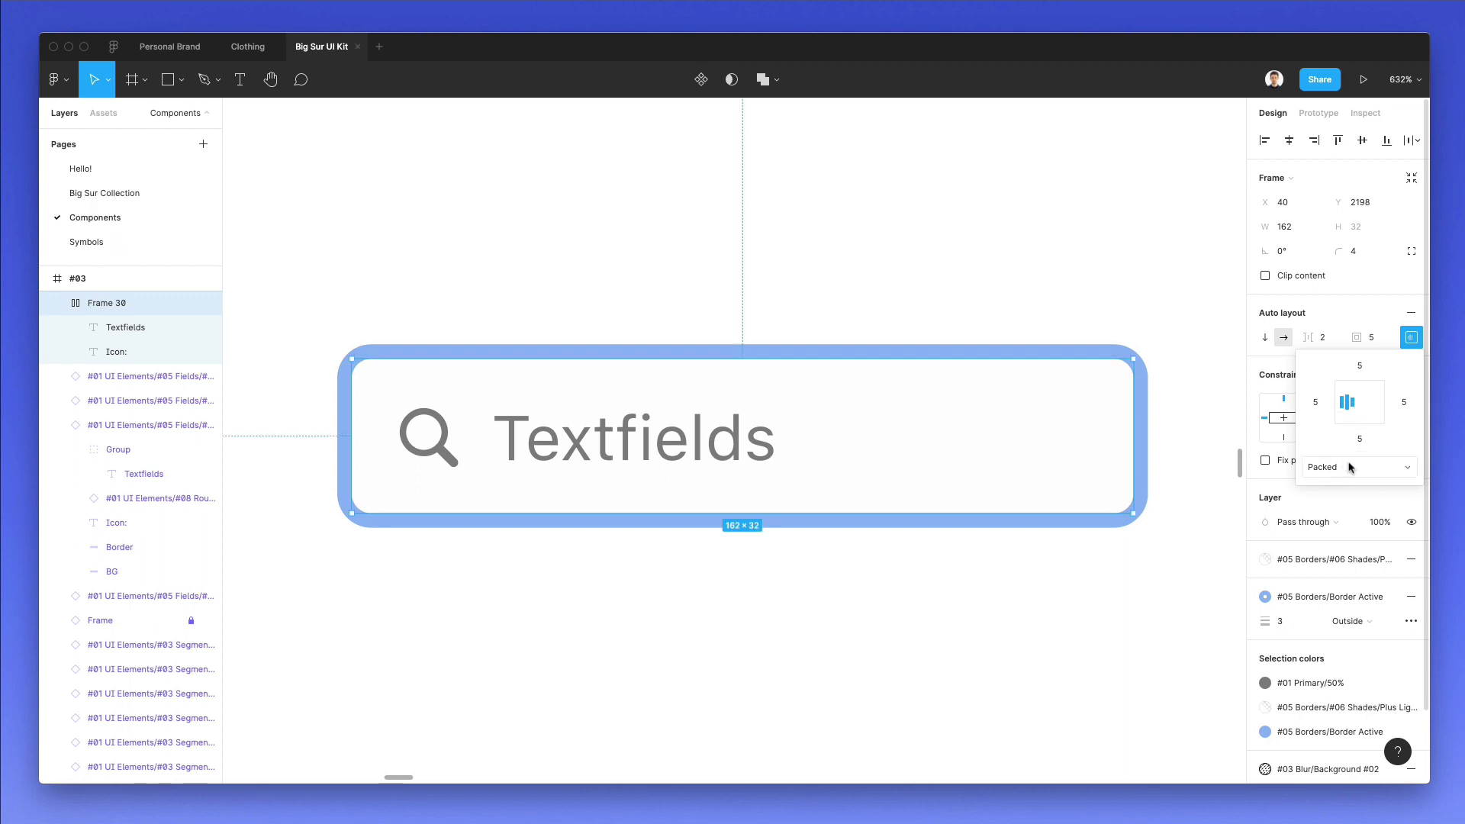
- Switch Frame 30's spacing to Space between, pinning the icon left and the label right
{"action": "left_click", "coordinate": [1348, 468]}
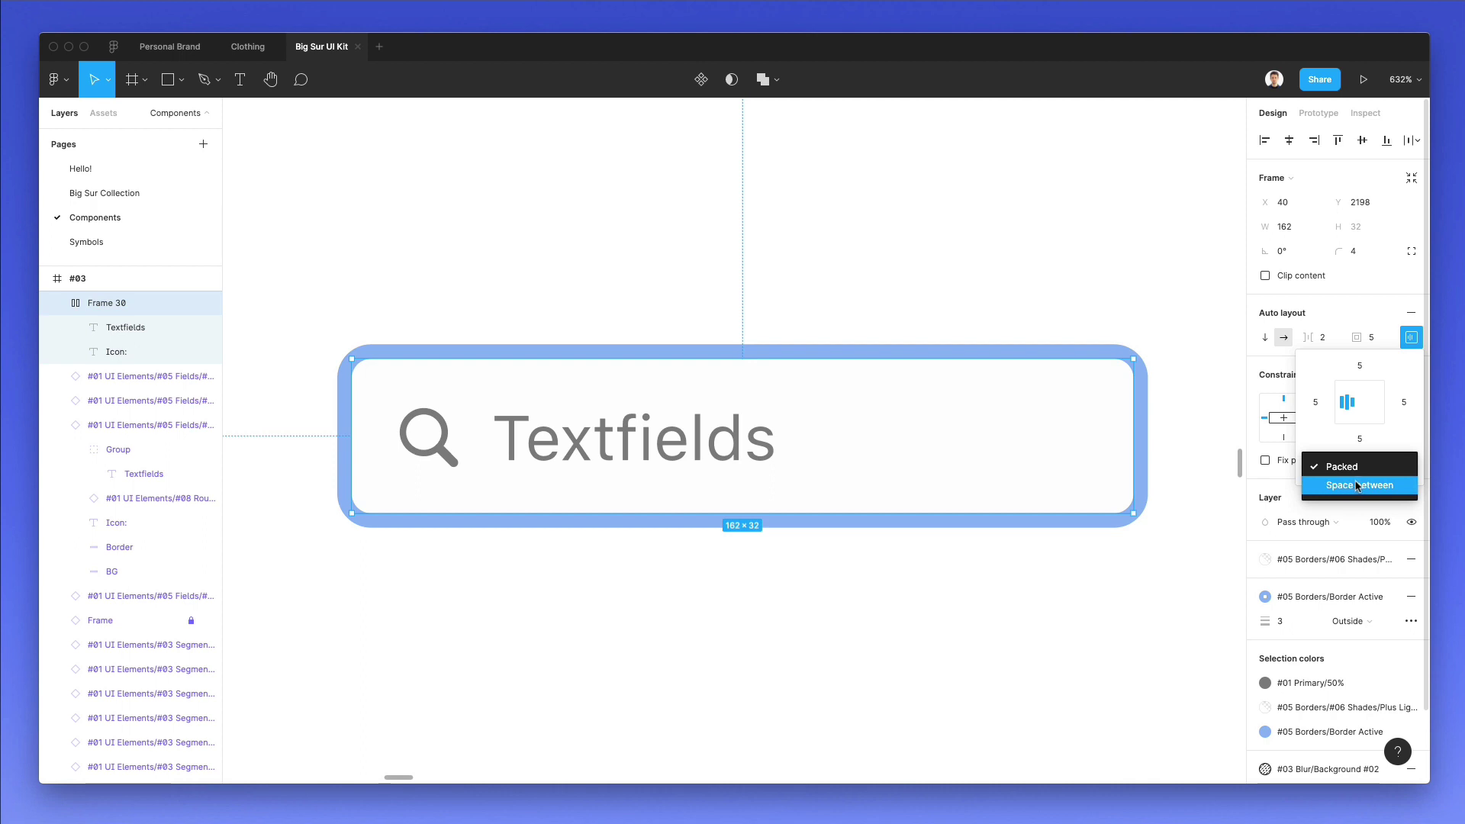
{"action": "left_click", "coordinate": [1357, 485]}
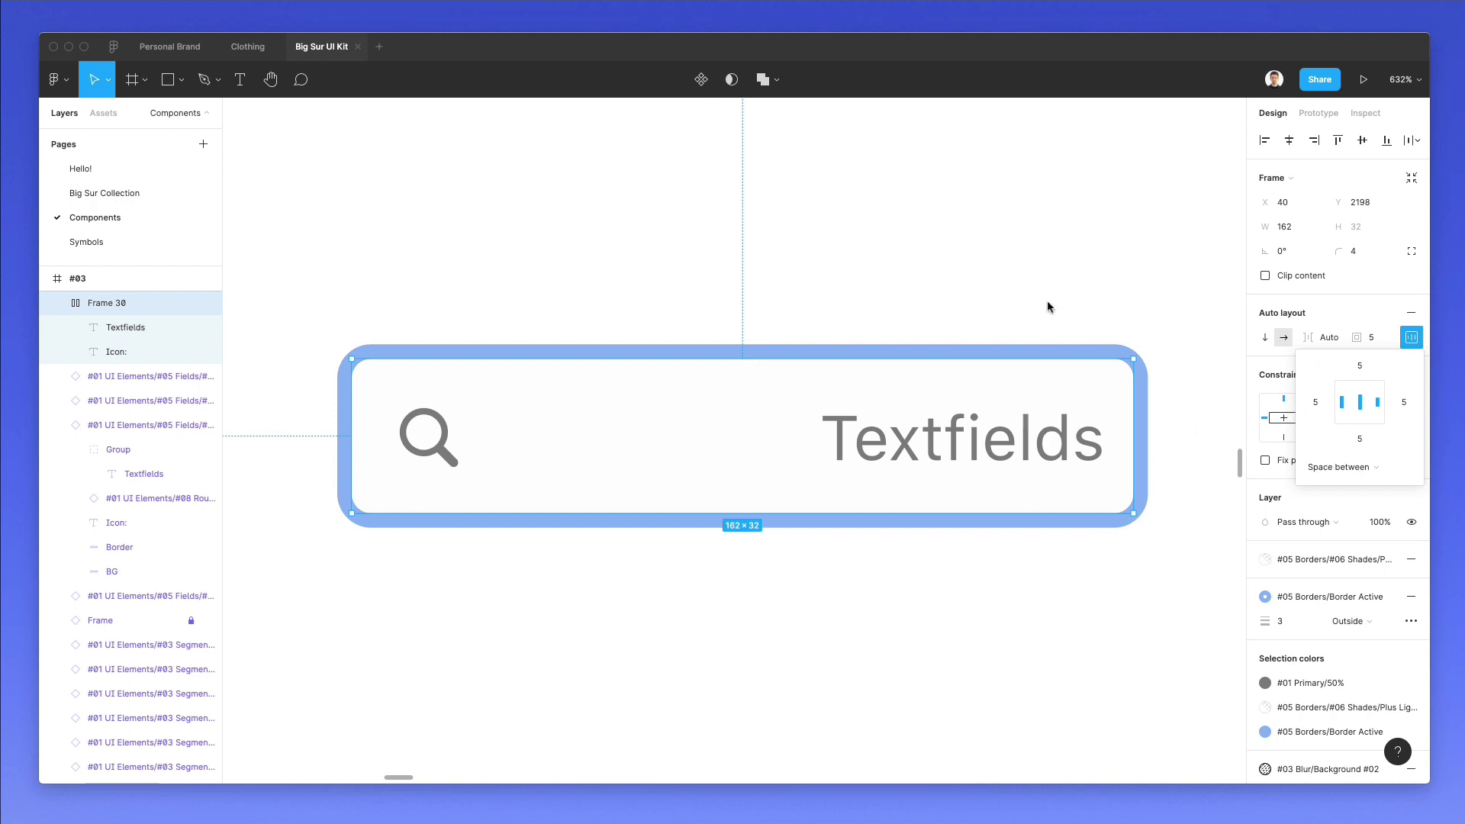
- Deselect the textfield and move across to the #06 Menu Items section with its app icons
{"action": "left_click", "coordinate": [958, 311]}
{"action": "scroll", "coordinate": [959, 312], "scroll_direction": "down", "scroll_amount": 3}
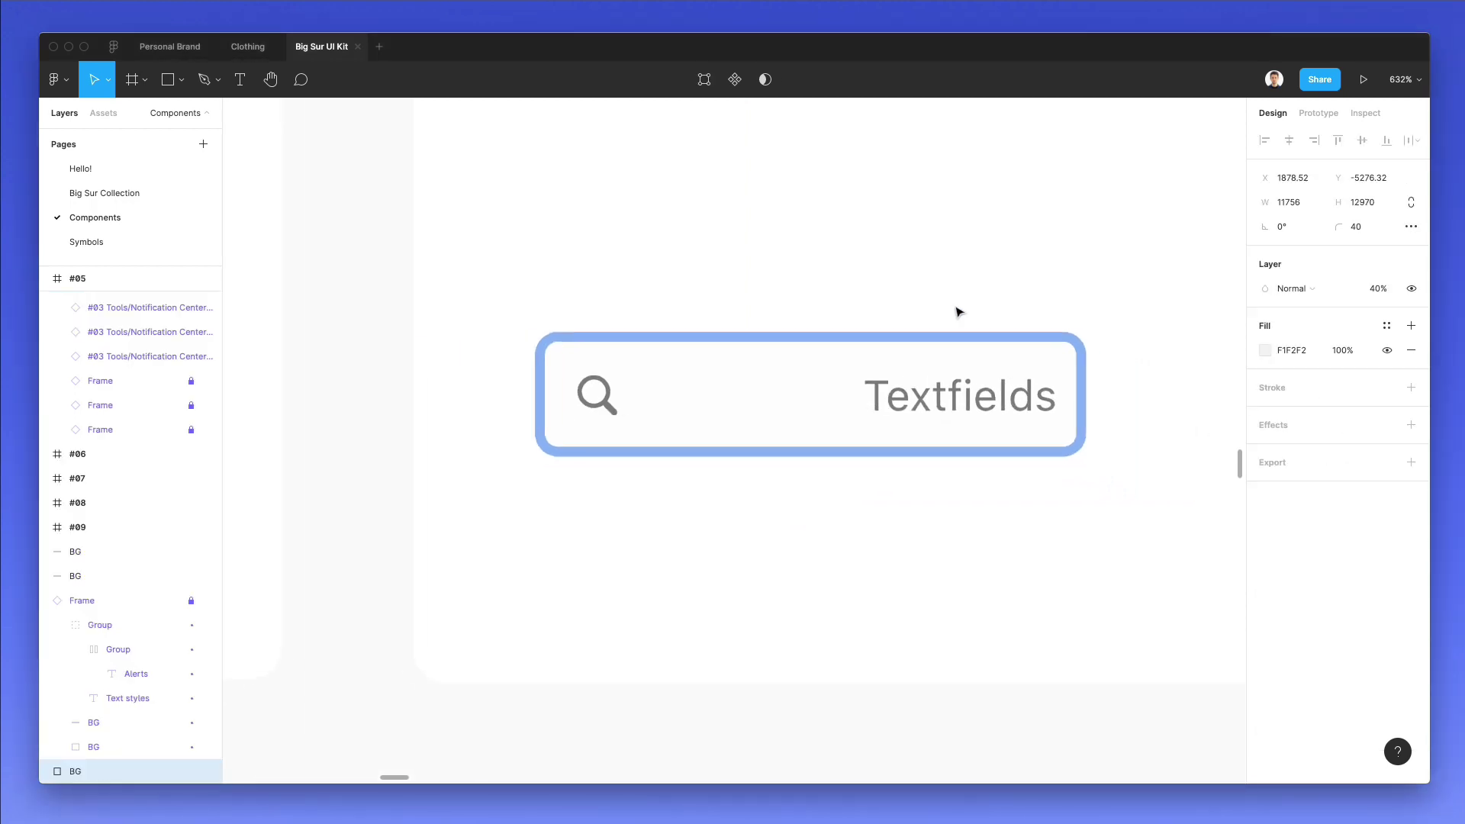
{"action": "scroll", "coordinate": [959, 311], "scroll_direction": "right", "scroll_amount": 5}
{"action": "scroll", "coordinate": [958, 312], "scroll_direction": "down", "scroll_amount": 8}
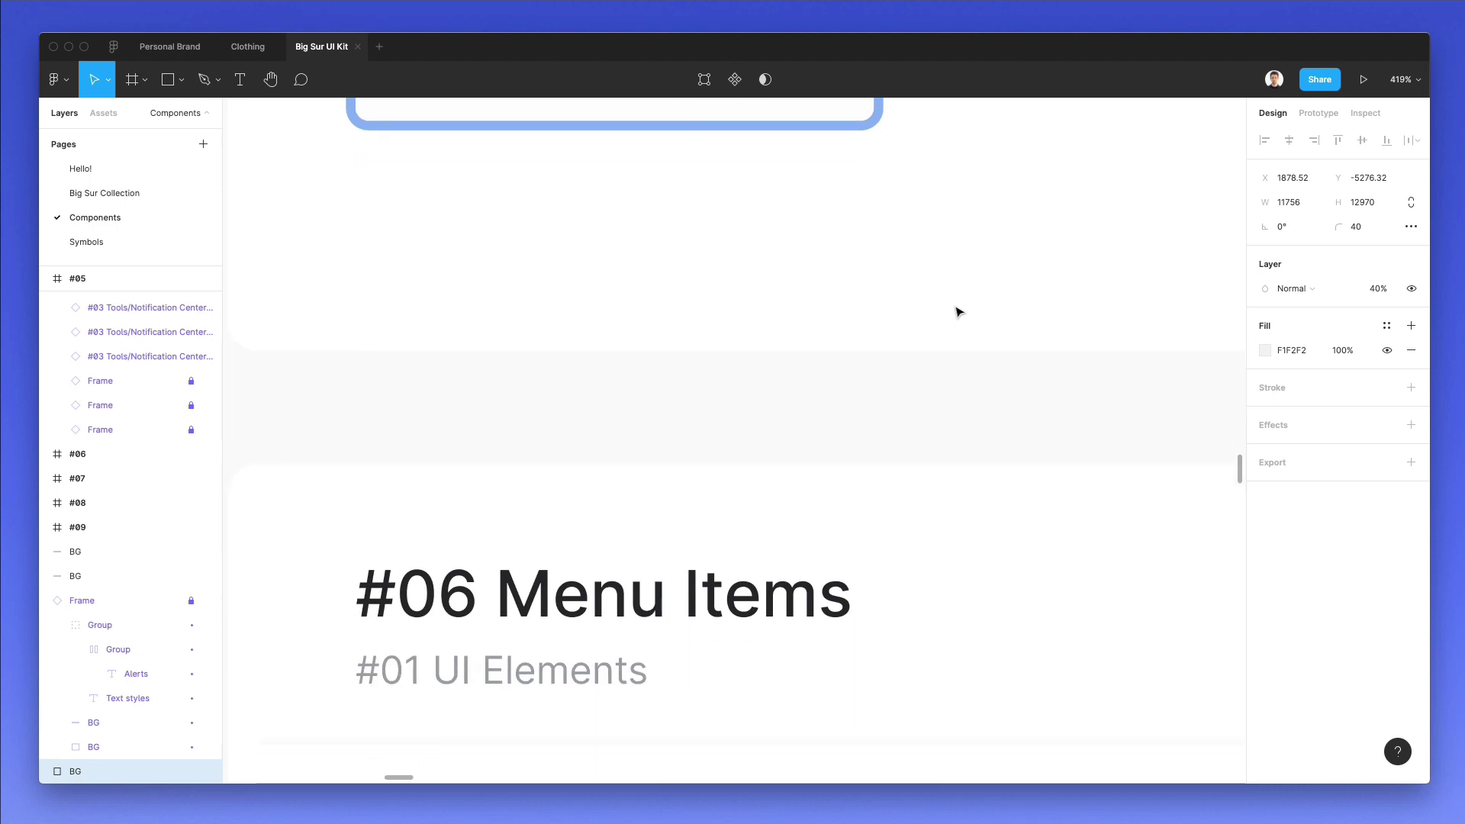
{"action": "scroll", "coordinate": [958, 311], "scroll_direction": "down", "scroll_amount": 5}
{"action": "scroll", "coordinate": [959, 312], "scroll_direction": "right", "scroll_amount": 5}
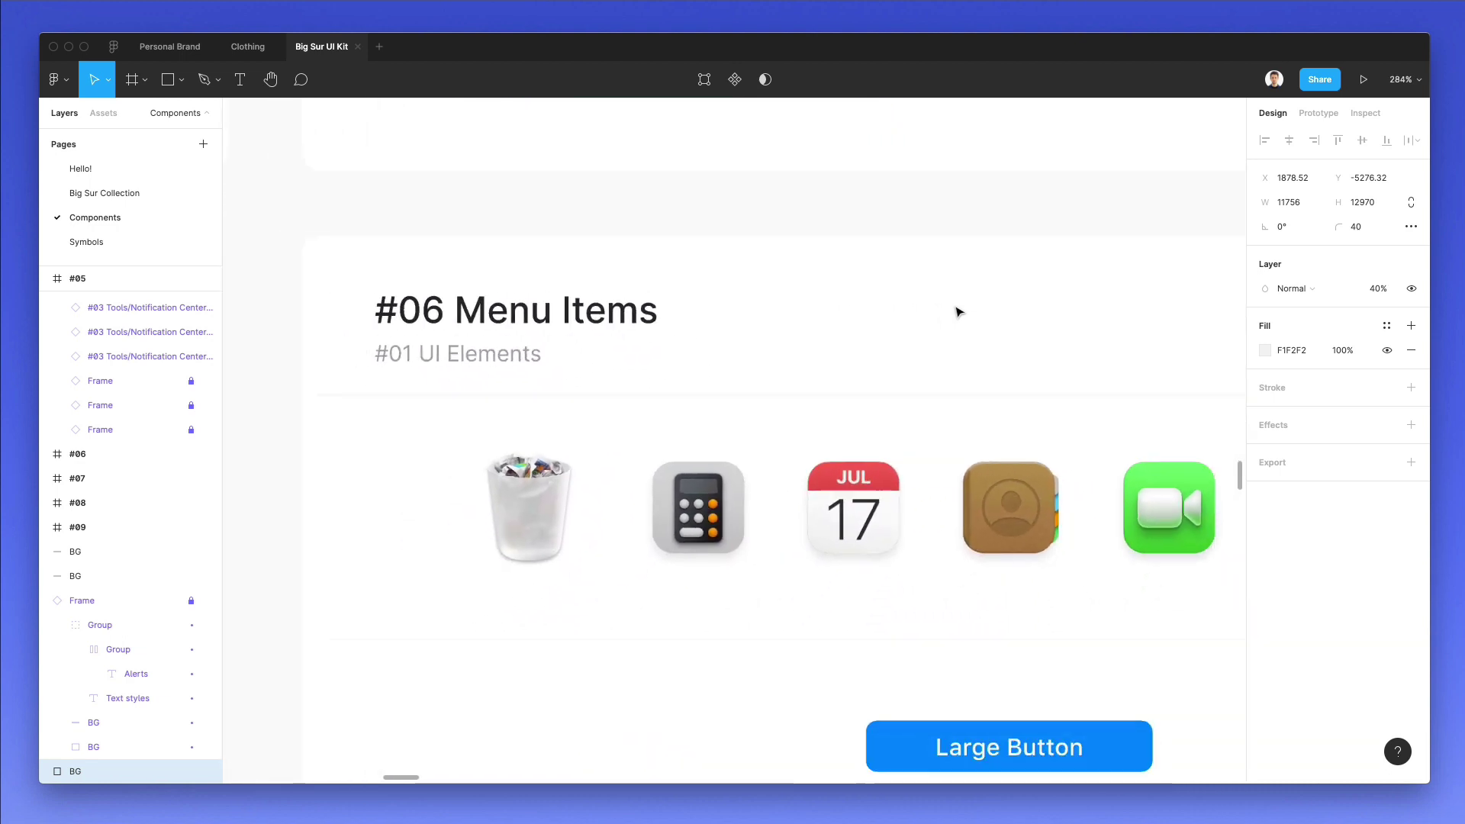
{"action": "scroll", "coordinate": [959, 311], "scroll_direction": "right", "scroll_amount": 6}
{"action": "scroll", "coordinate": [958, 311], "scroll_direction": "down", "scroll_amount": 3}
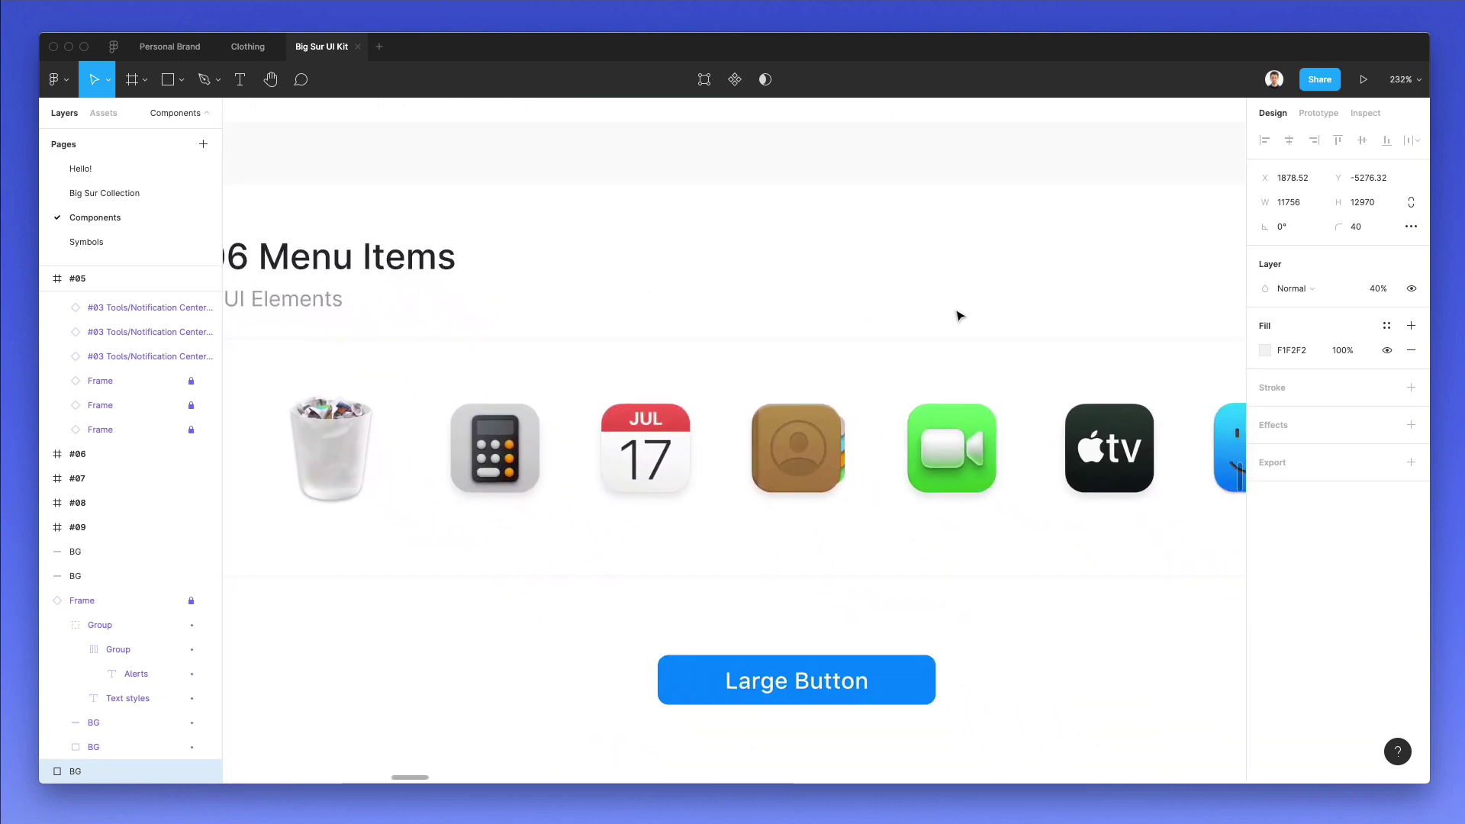
- Wrap the trash and calculator icons together in a new auto layout frame
{"action": "left_click", "coordinate": [351, 434]}
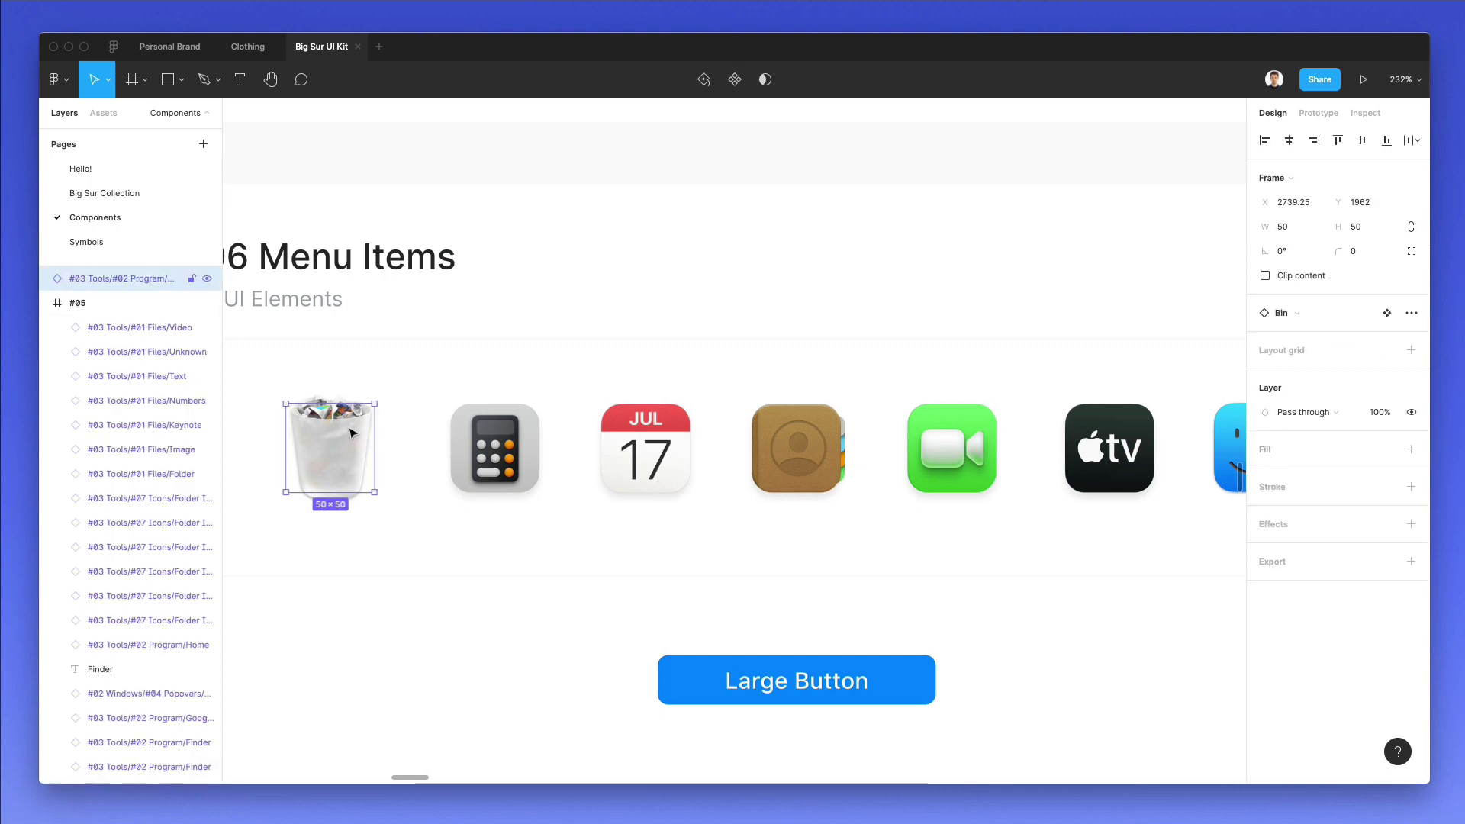
{"action": "left_click", "coordinate": [531, 450], "text": "shift"}
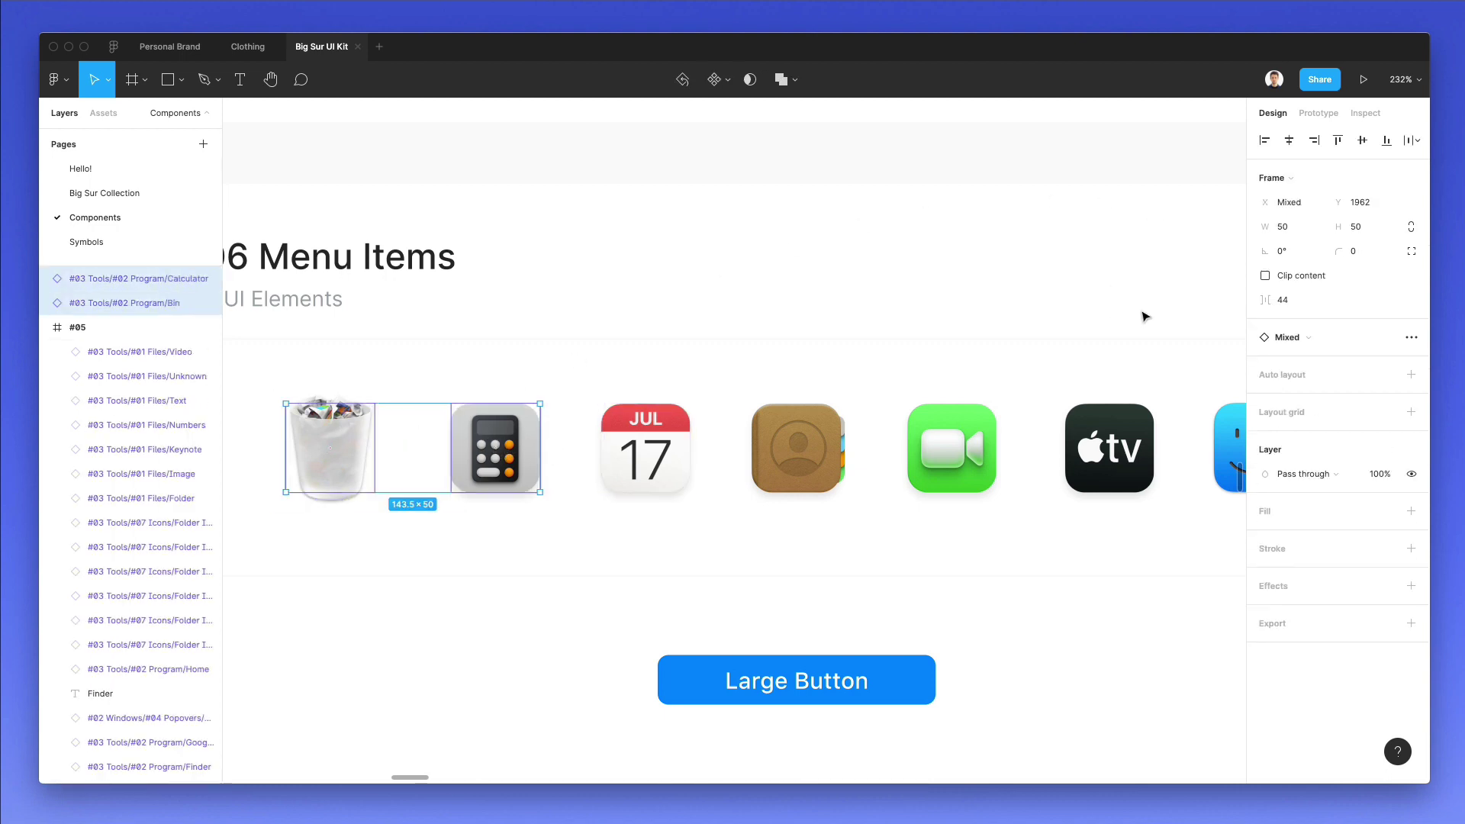
{"action": "left_click", "coordinate": [1411, 375]}
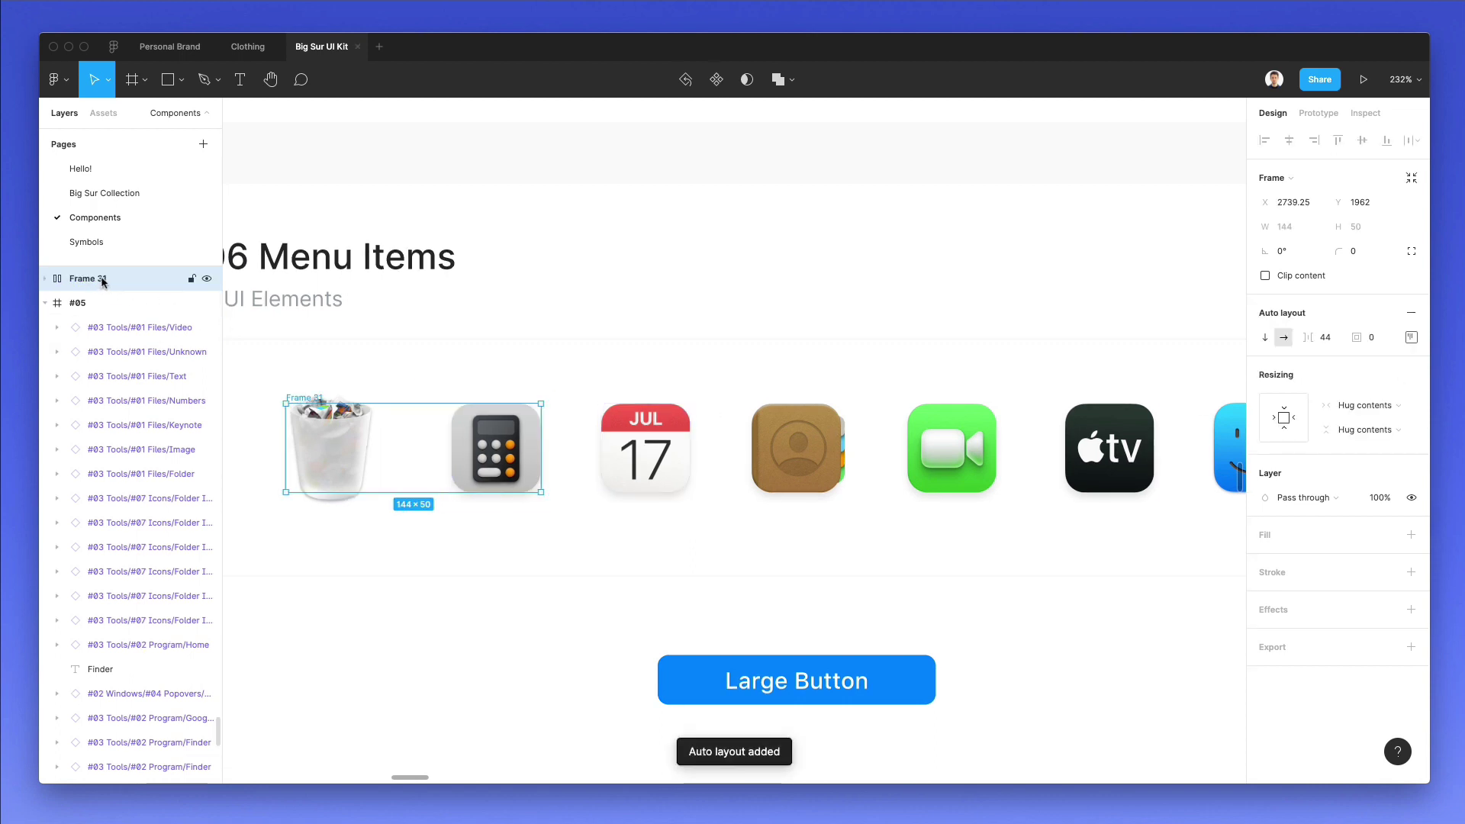
- Move the five remaining app icons, Calendar through Finder, into Frame 31
{"action": "left_click", "coordinate": [635, 450]}
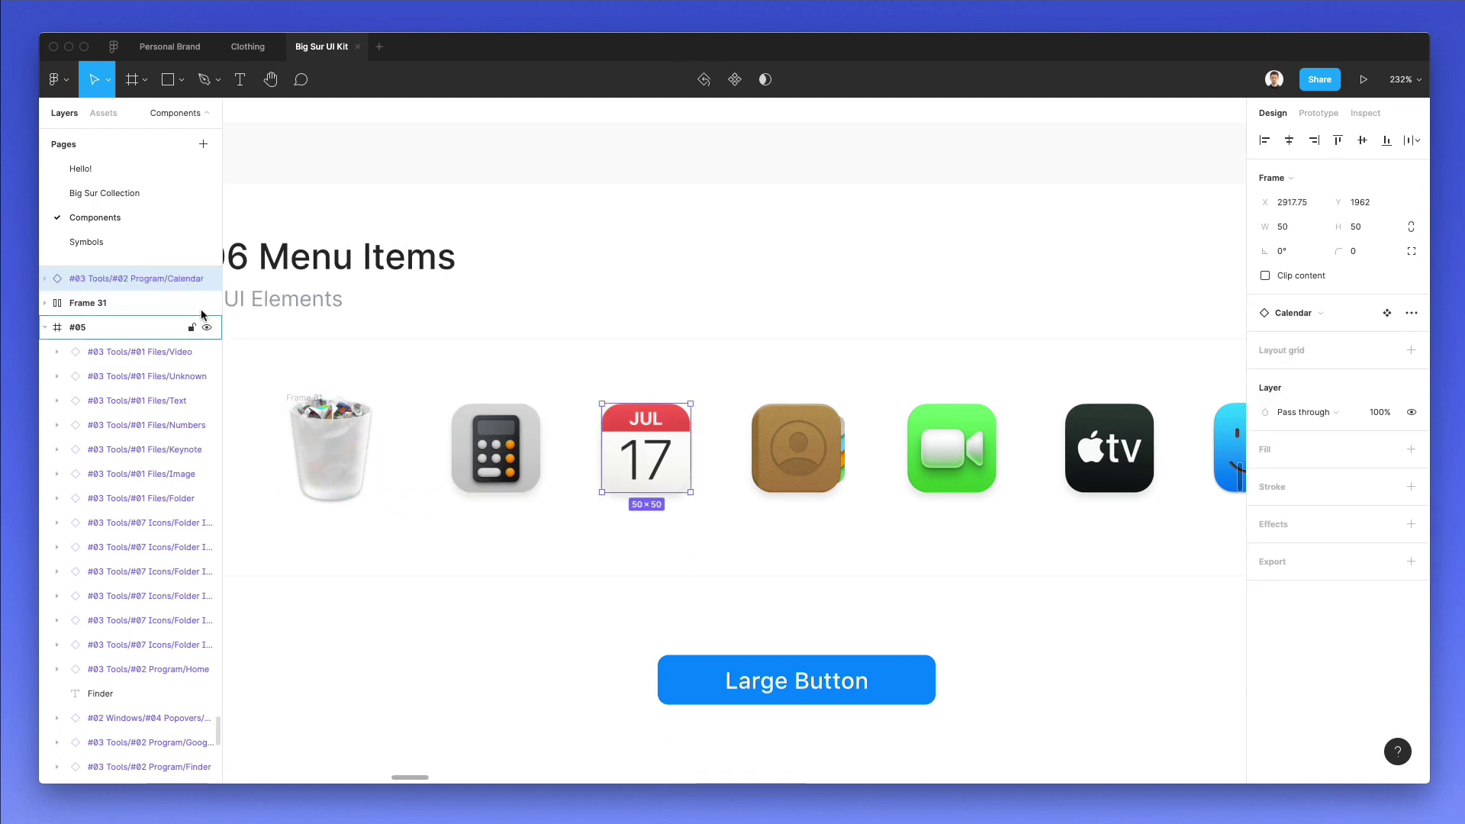
{"action": "scroll", "coordinate": [153, 367], "scroll_direction": "up", "scroll_amount": 4}
{"action": "left_click", "coordinate": [152, 373], "text": "shift"}
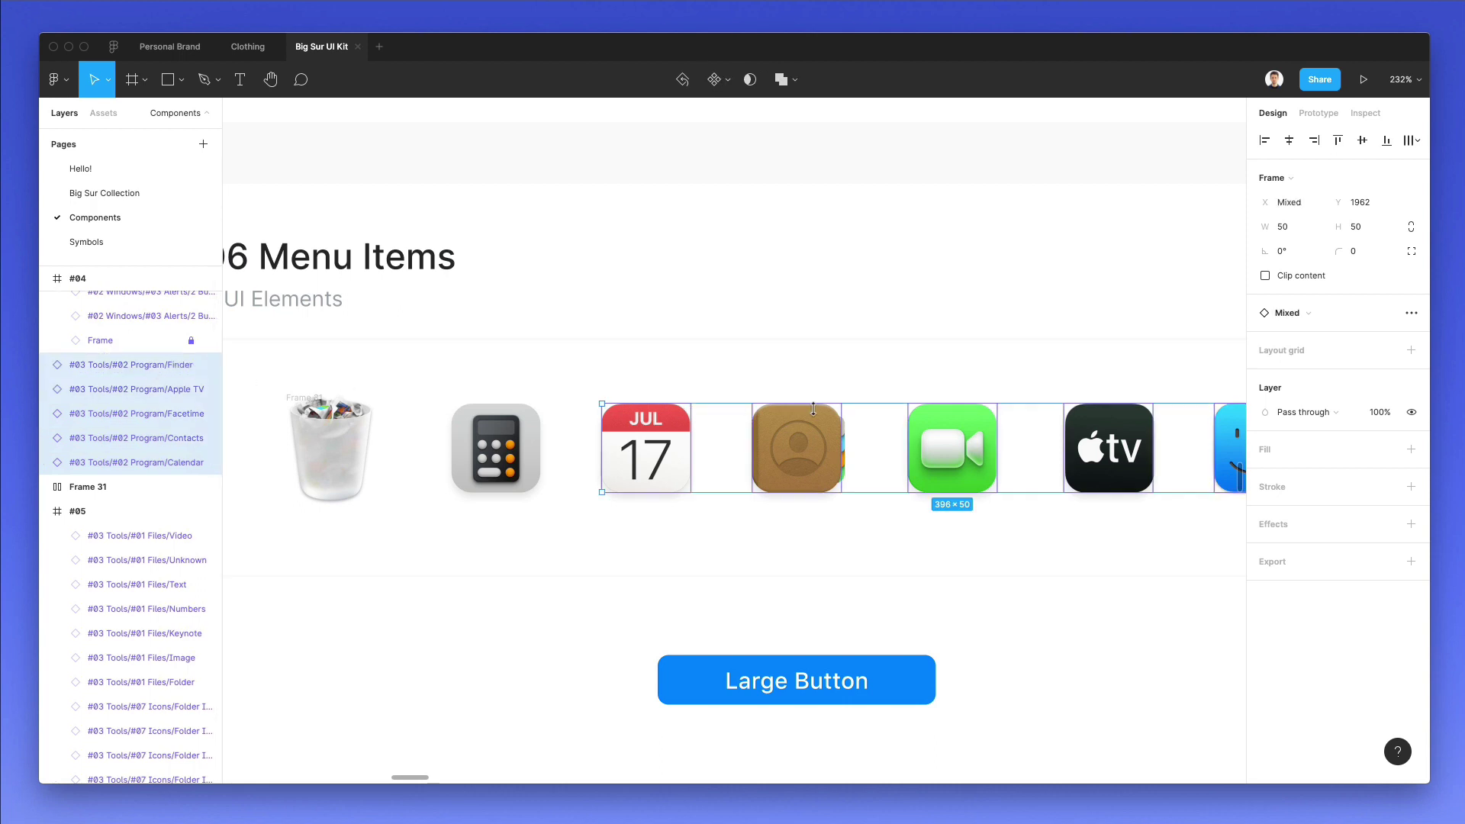
{"action": "scroll", "coordinate": [794, 409], "scroll_direction": "right", "scroll_amount": 3}
{"action": "scroll", "coordinate": [794, 409], "scroll_direction": "down", "scroll_amount": 3}
{"action": "scroll", "coordinate": [795, 409], "scroll_direction": "left", "scroll_amount": 3}
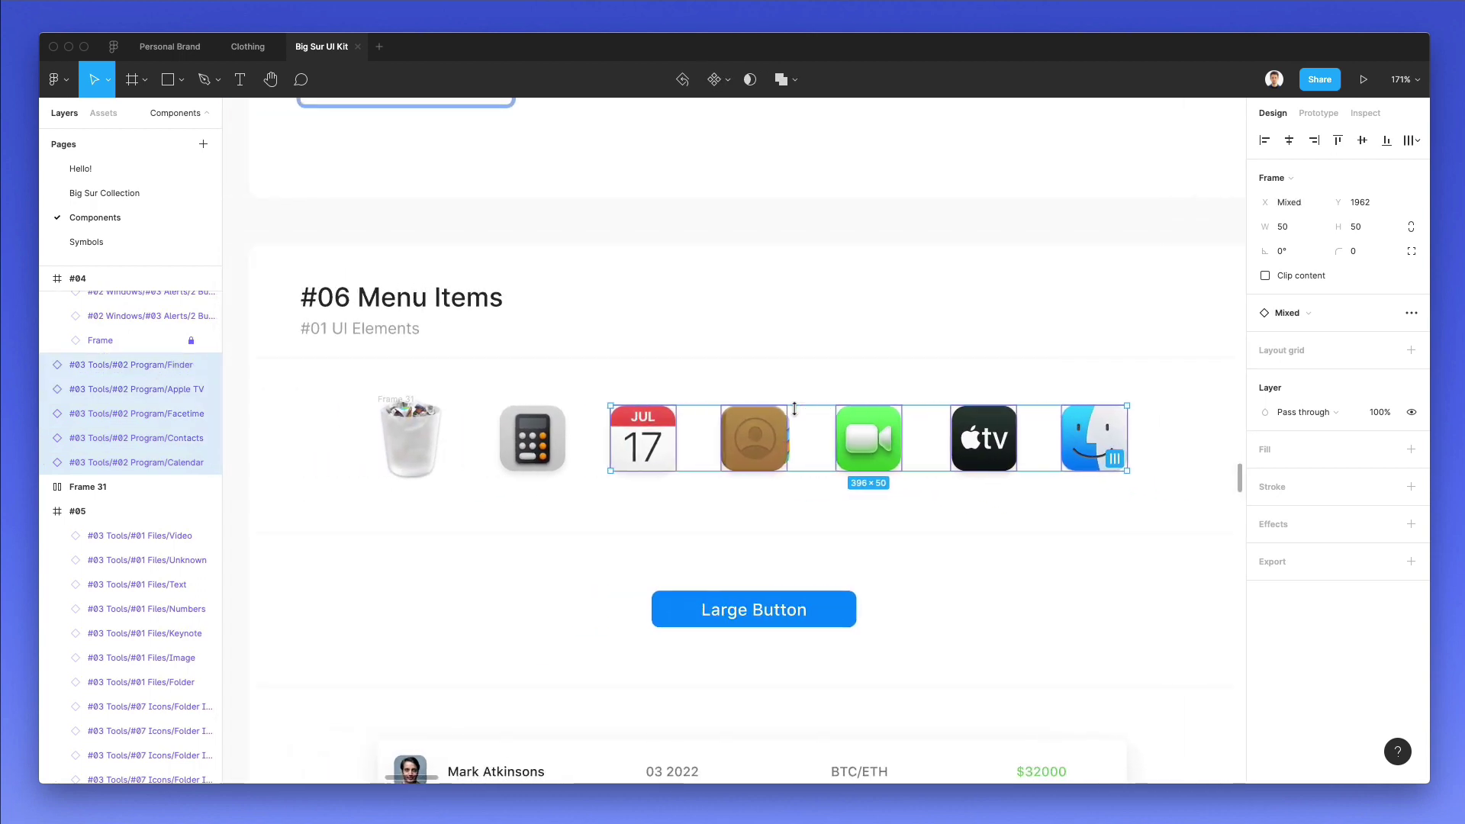
{"action": "scroll", "coordinate": [794, 409], "scroll_direction": "up", "scroll_amount": 2}
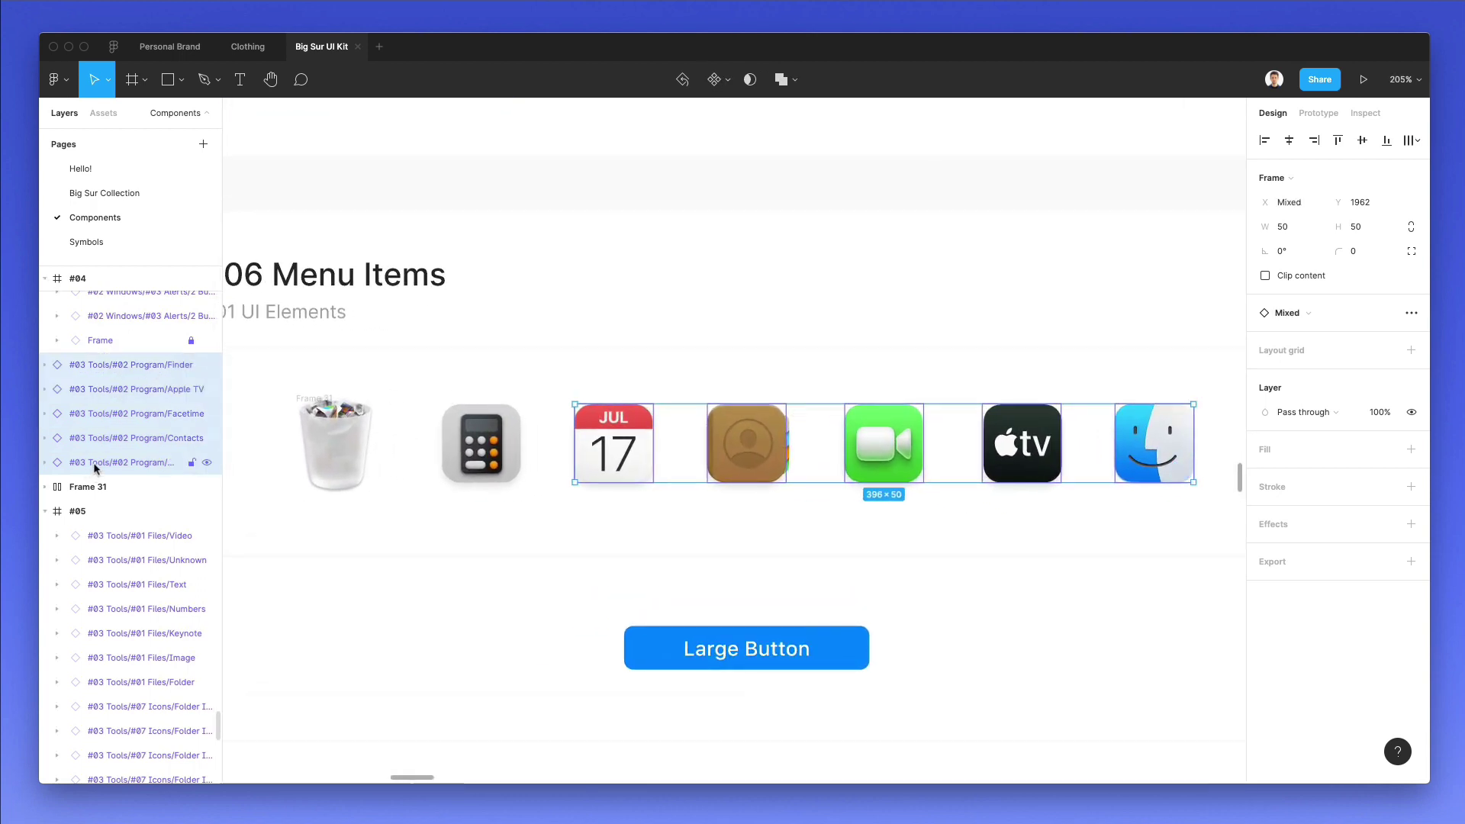
{"action": "left_click_drag", "start_coordinate": [90, 489], "coordinate": [91, 488]}
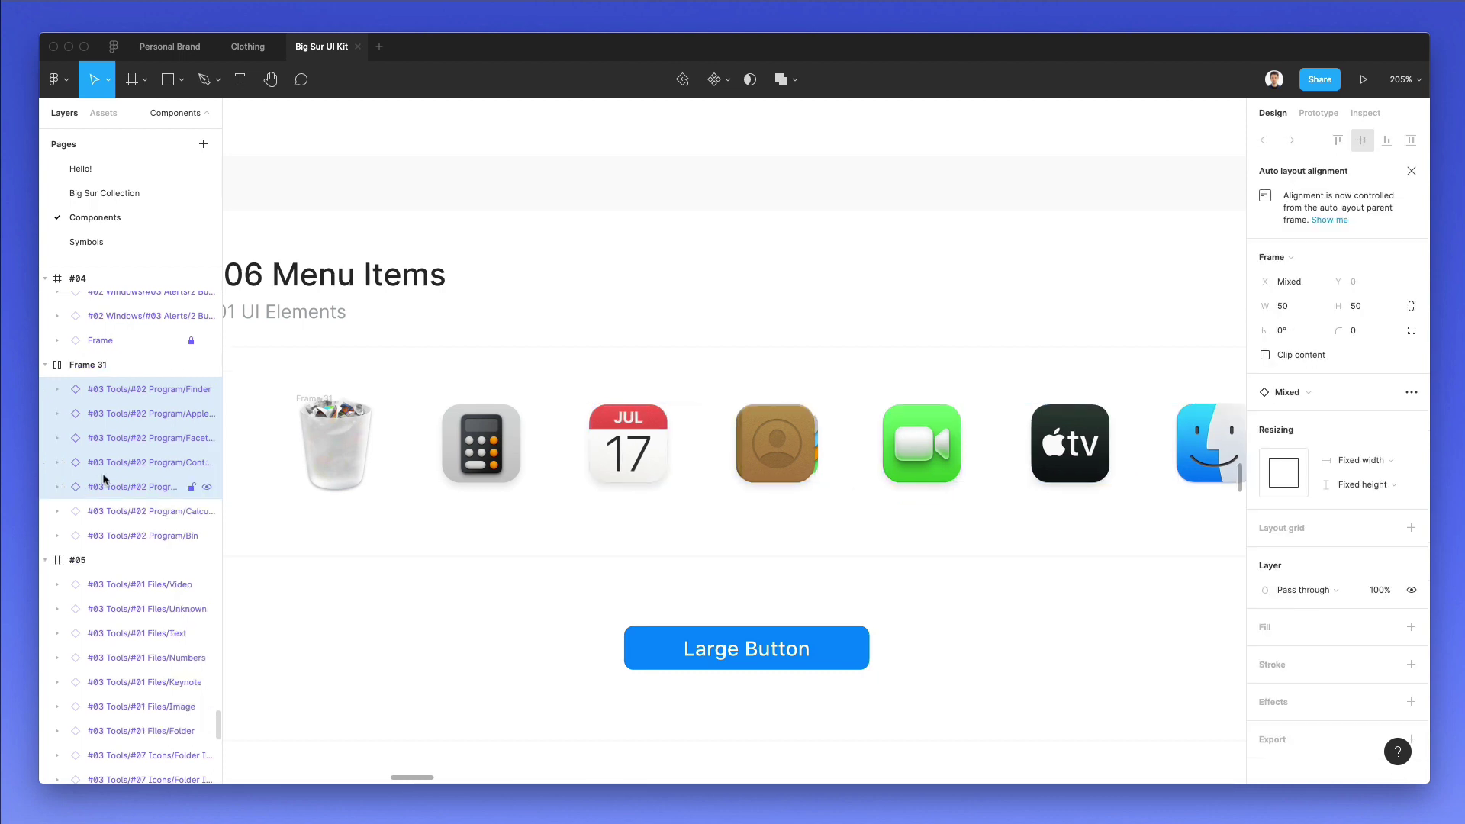
{"action": "scroll", "coordinate": [450, 424], "scroll_direction": "down", "scroll_amount": 3}
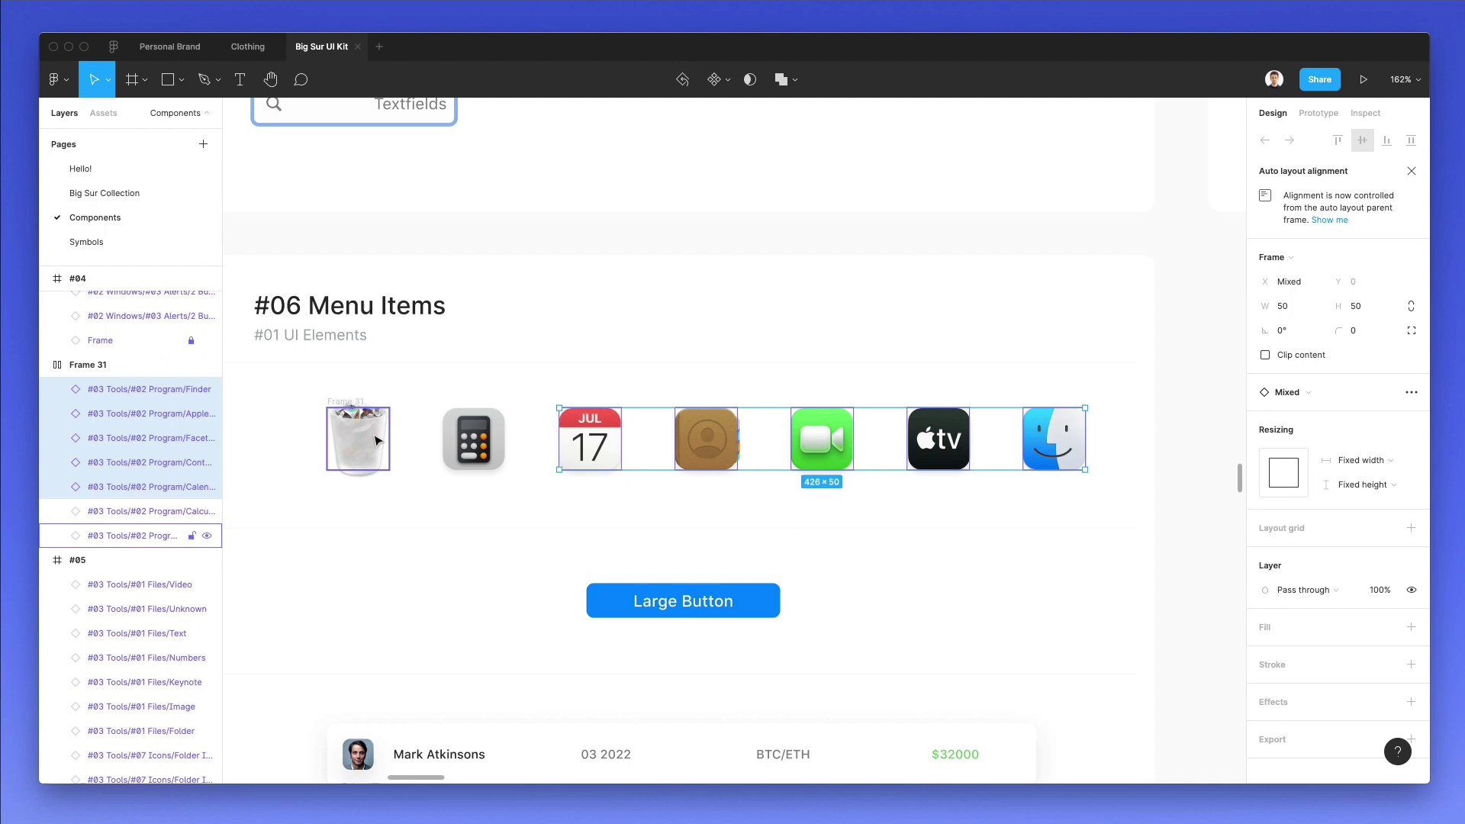
{"action": "left_click", "coordinate": [393, 403]}
{"action": "scroll", "coordinate": [183, 359], "scroll_direction": "up", "scroll_amount": 10}
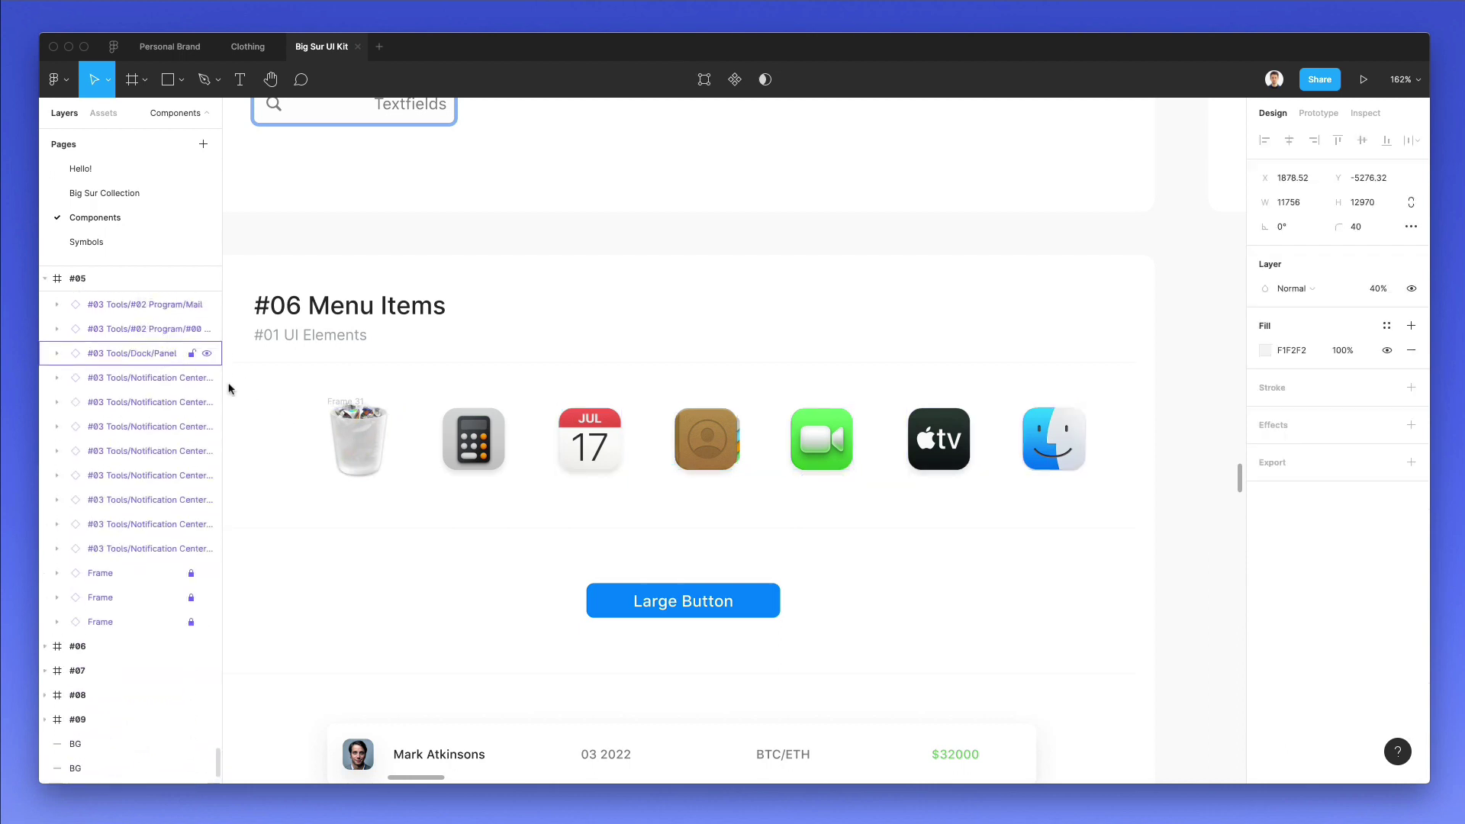
- Update Frame 31 to the newest auto layout version and resize it to a fixed 614 width
{"action": "left_click", "coordinate": [120, 422]}
{"action": "scroll", "coordinate": [126, 424], "scroll_direction": "up", "scroll_amount": 2}
{"action": "scroll", "coordinate": [126, 424], "scroll_direction": "up", "scroll_amount": 2}
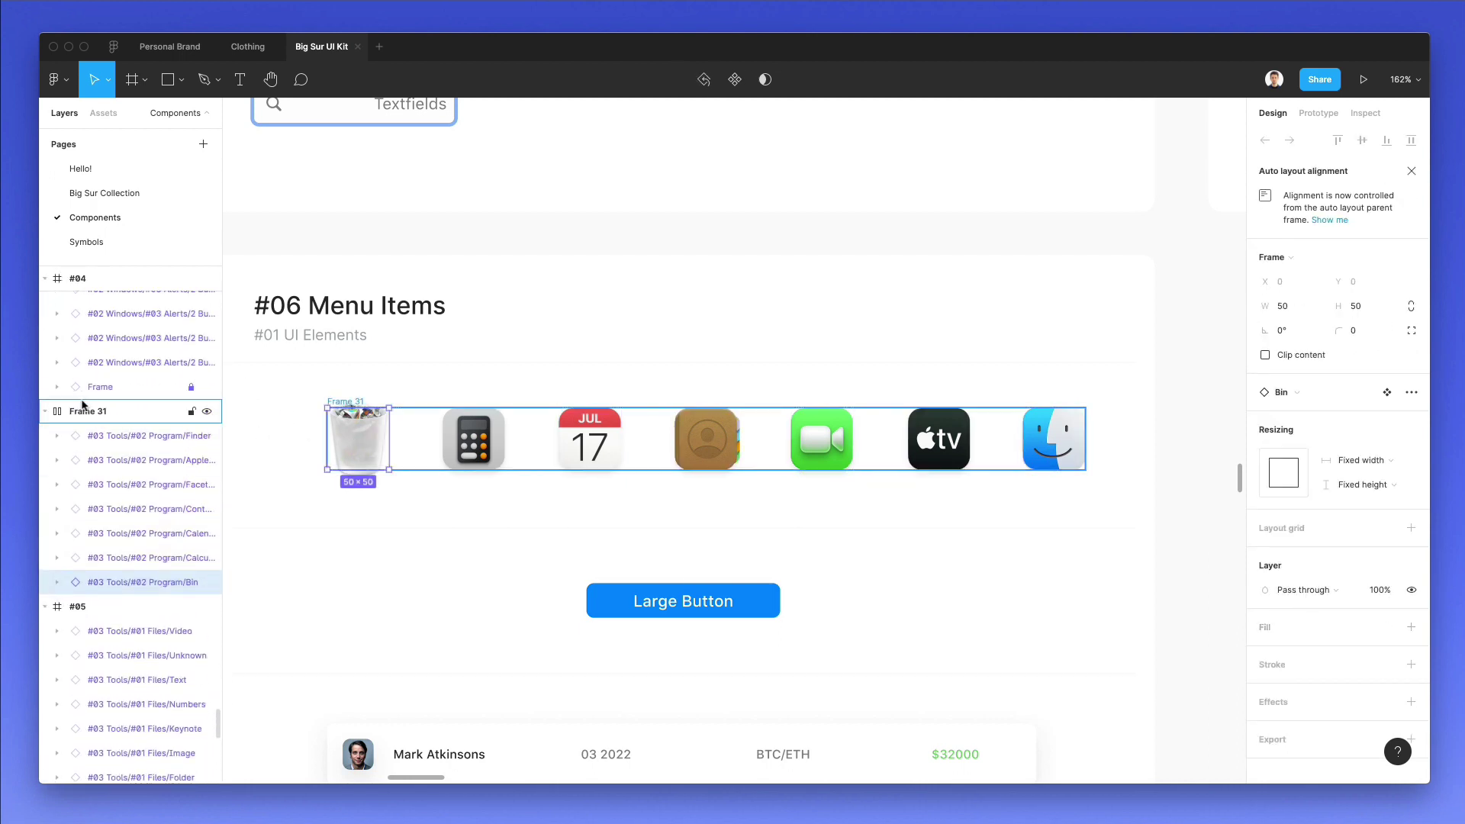
{"action": "left_click", "coordinate": [89, 411]}
{"action": "mouse_move", "coordinate": [1087, 438]}
{"action": "left_mouse_down"}
{"action": "mouse_move", "coordinate": [780, 435]}
{"action": "mouse_move", "coordinate": [1175, 434]}
{"action": "mouse_move", "coordinate": [1065, 431]}
{"action": "mouse_move", "coordinate": [1126, 433]}
{"action": "mouse_move", "coordinate": [1092, 433]}
{"action": "left_mouse_up"}
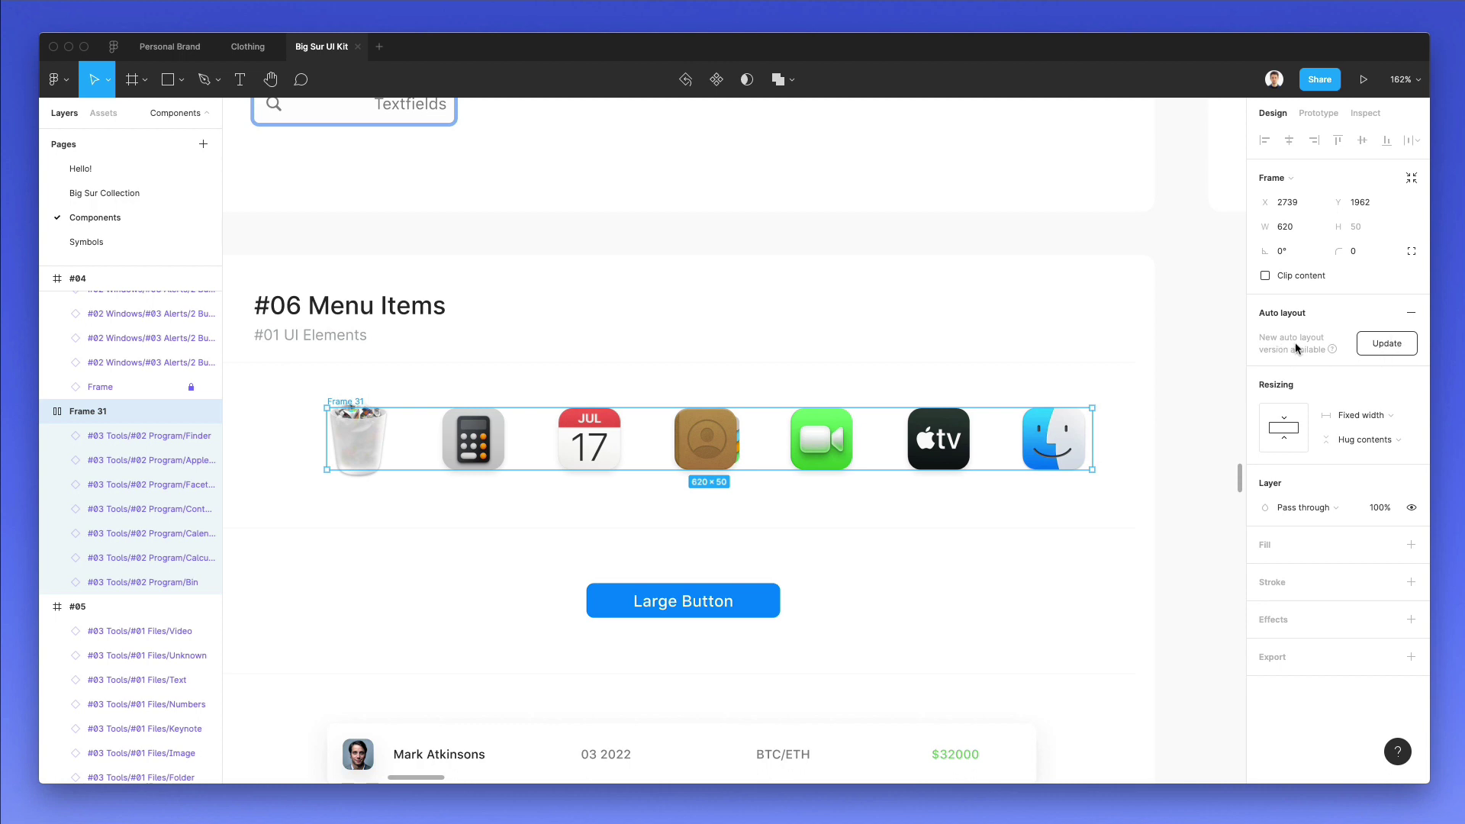
{"action": "left_click", "coordinate": [1382, 344]}
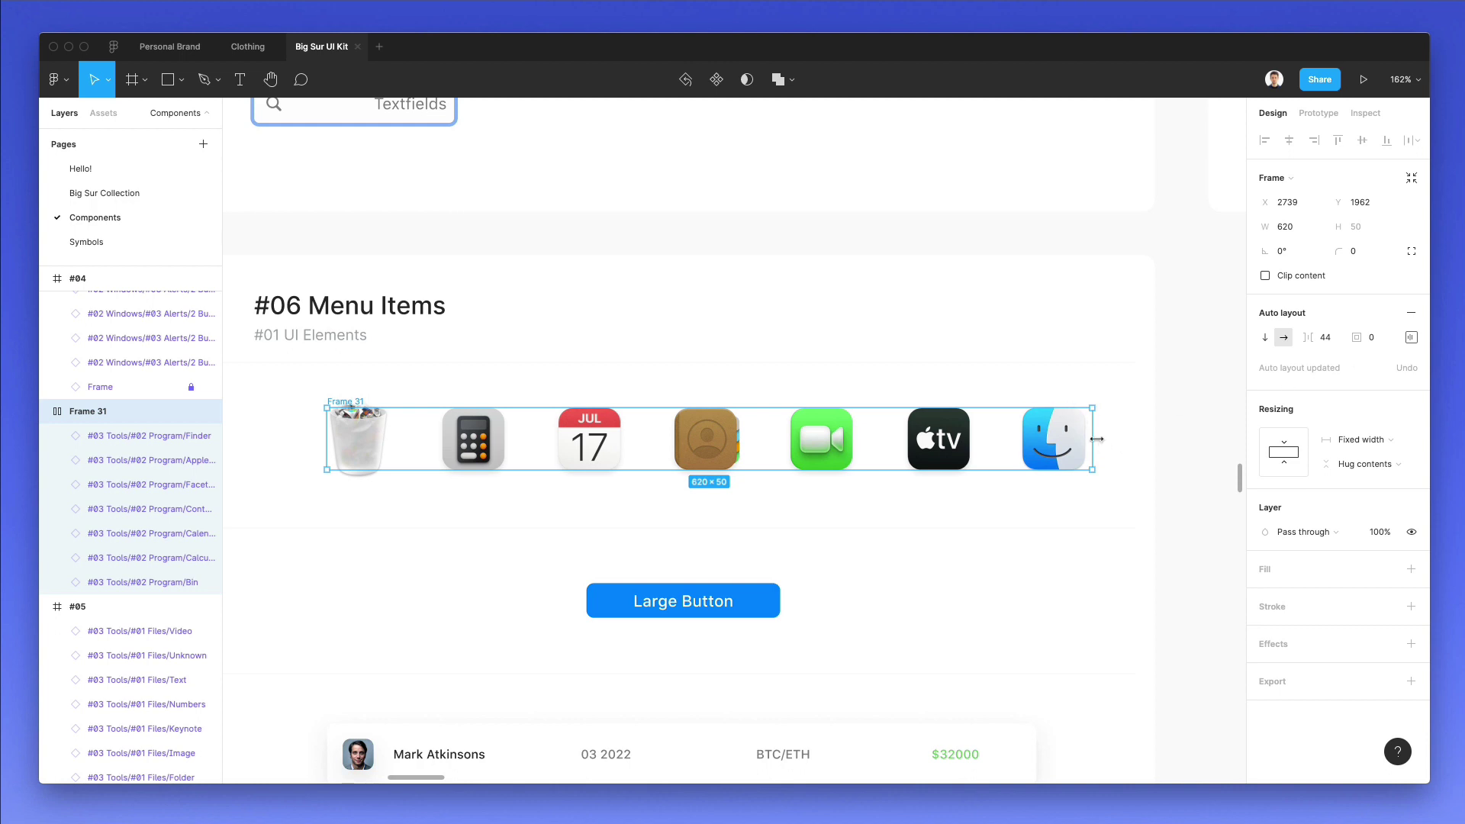
{"action": "mouse_move", "coordinate": [1096, 440]}
{"action": "left_mouse_down"}
{"action": "mouse_move", "coordinate": [745, 431]}
{"action": "mouse_move", "coordinate": [1190, 425]}
{"action": "mouse_move", "coordinate": [963, 425]}
{"action": "mouse_move", "coordinate": [1084, 426]}
{"action": "left_mouse_up"}
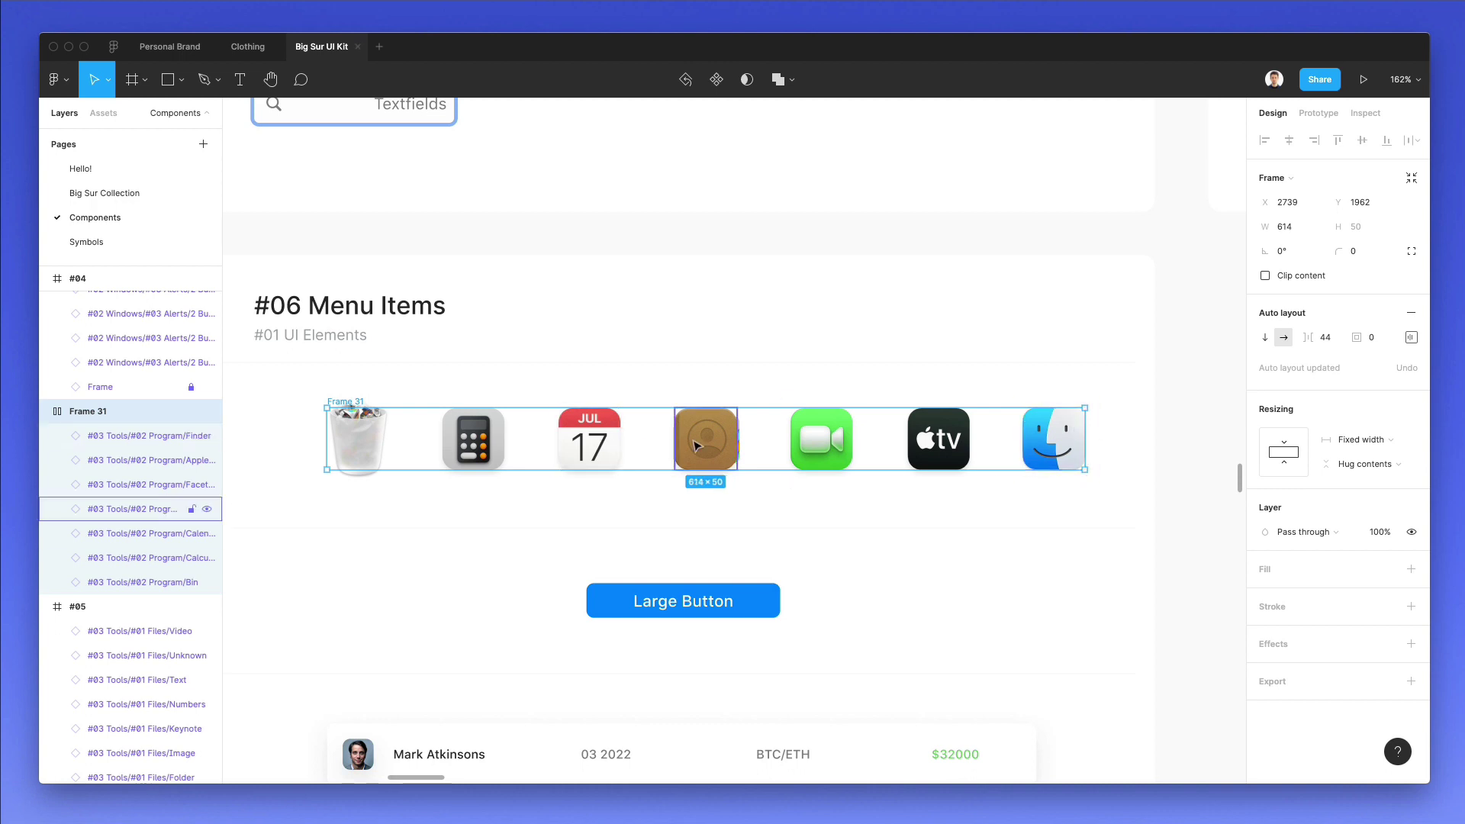
- Switch Frame 31 to Space between distribution and widen it to 575 so the seven icons spread evenly
{"action": "left_click", "coordinate": [1403, 339]}
{"action": "left_click", "coordinate": [1336, 468]}
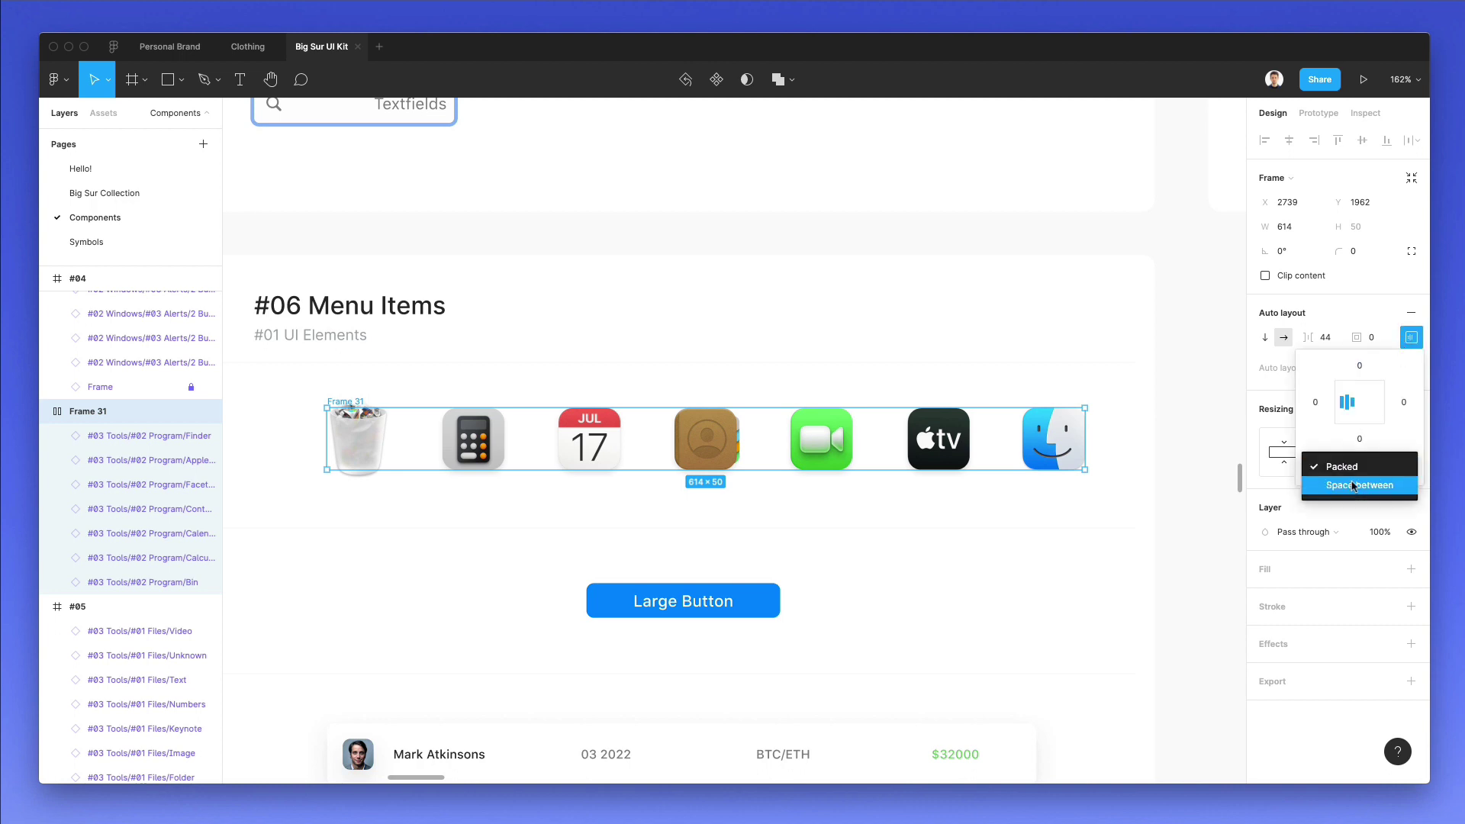
{"action": "left_click", "coordinate": [1352, 486]}
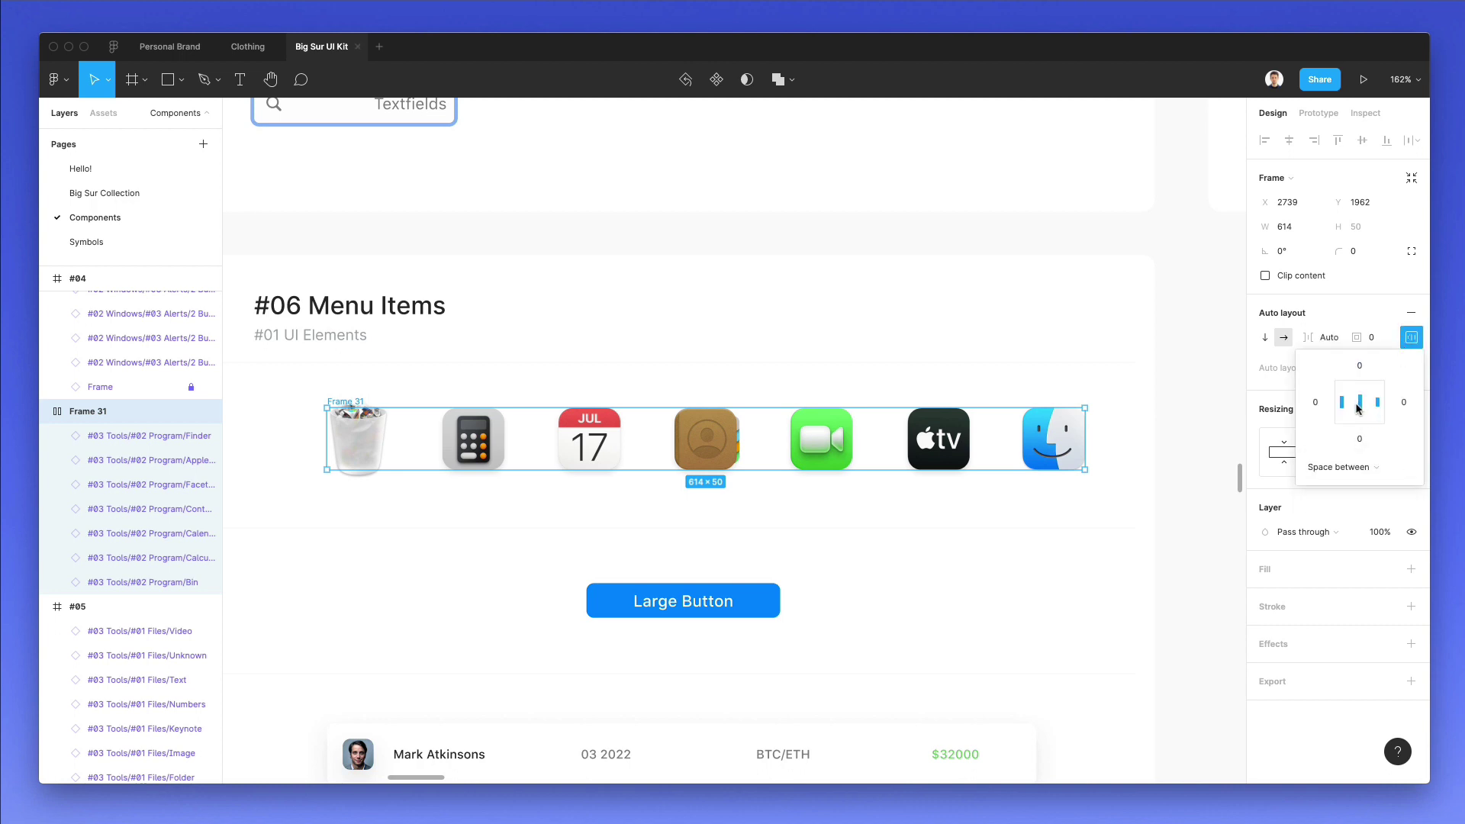
{"action": "mouse_move", "coordinate": [1085, 451]}
{"action": "left_mouse_down"}
{"action": "mouse_move", "coordinate": [924, 443]}
{"action": "mouse_move", "coordinate": [1177, 436]}
{"action": "mouse_move", "coordinate": [1101, 437]}
{"action": "left_mouse_up"}
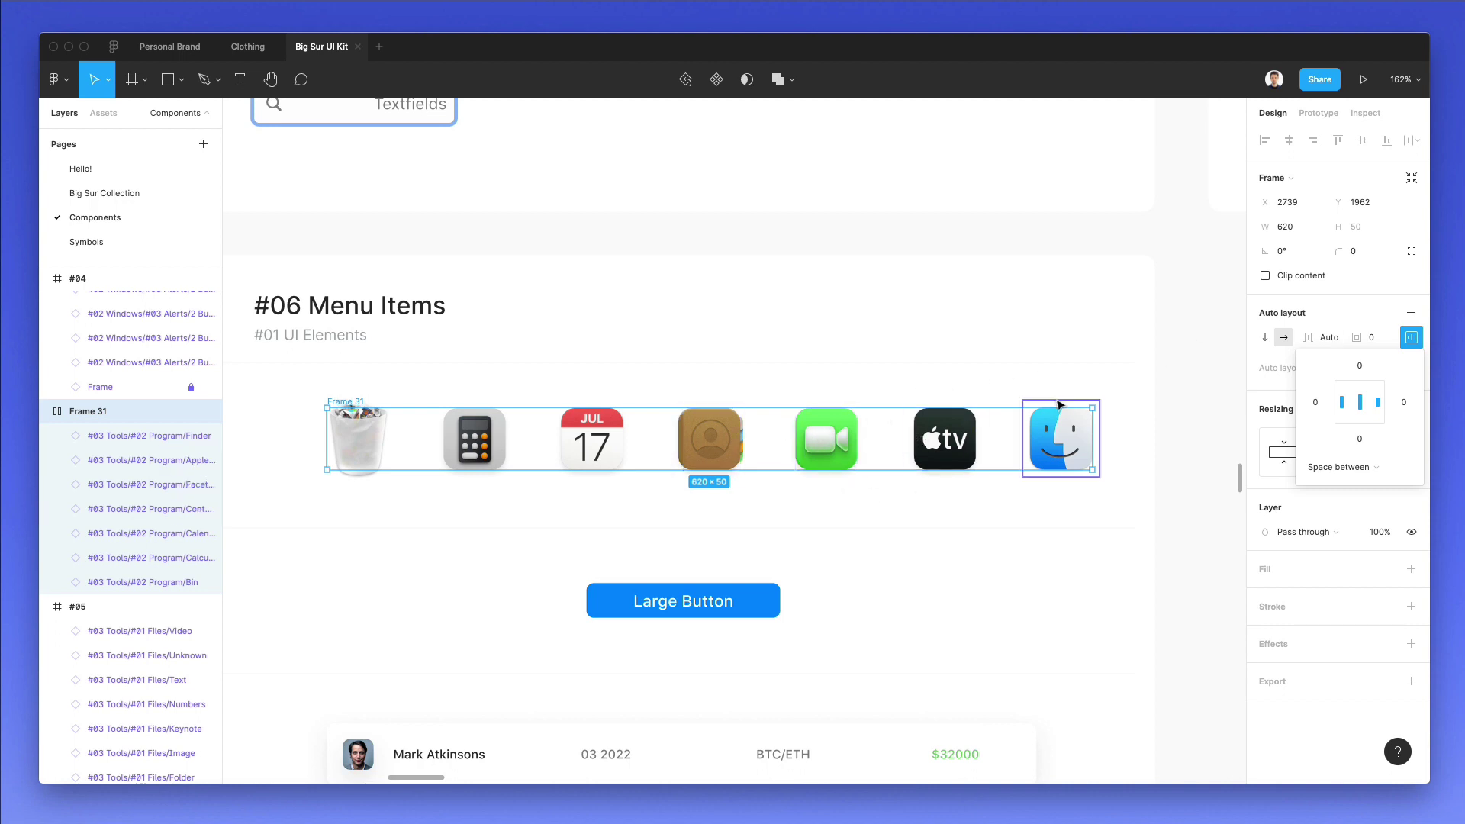
{"action": "left_click", "coordinate": [1264, 338]}
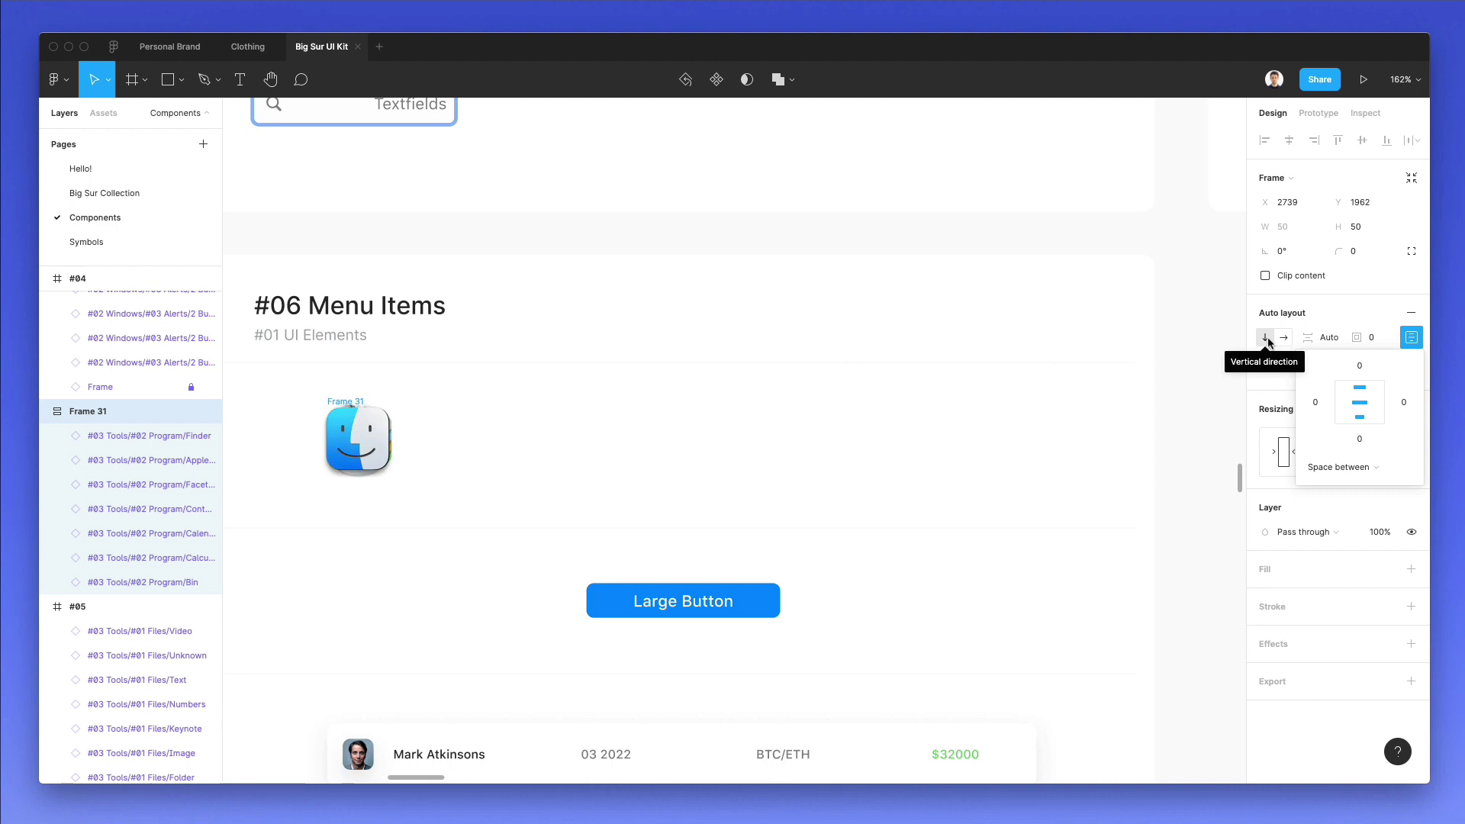
{"action": "left_click", "coordinate": [1278, 338]}
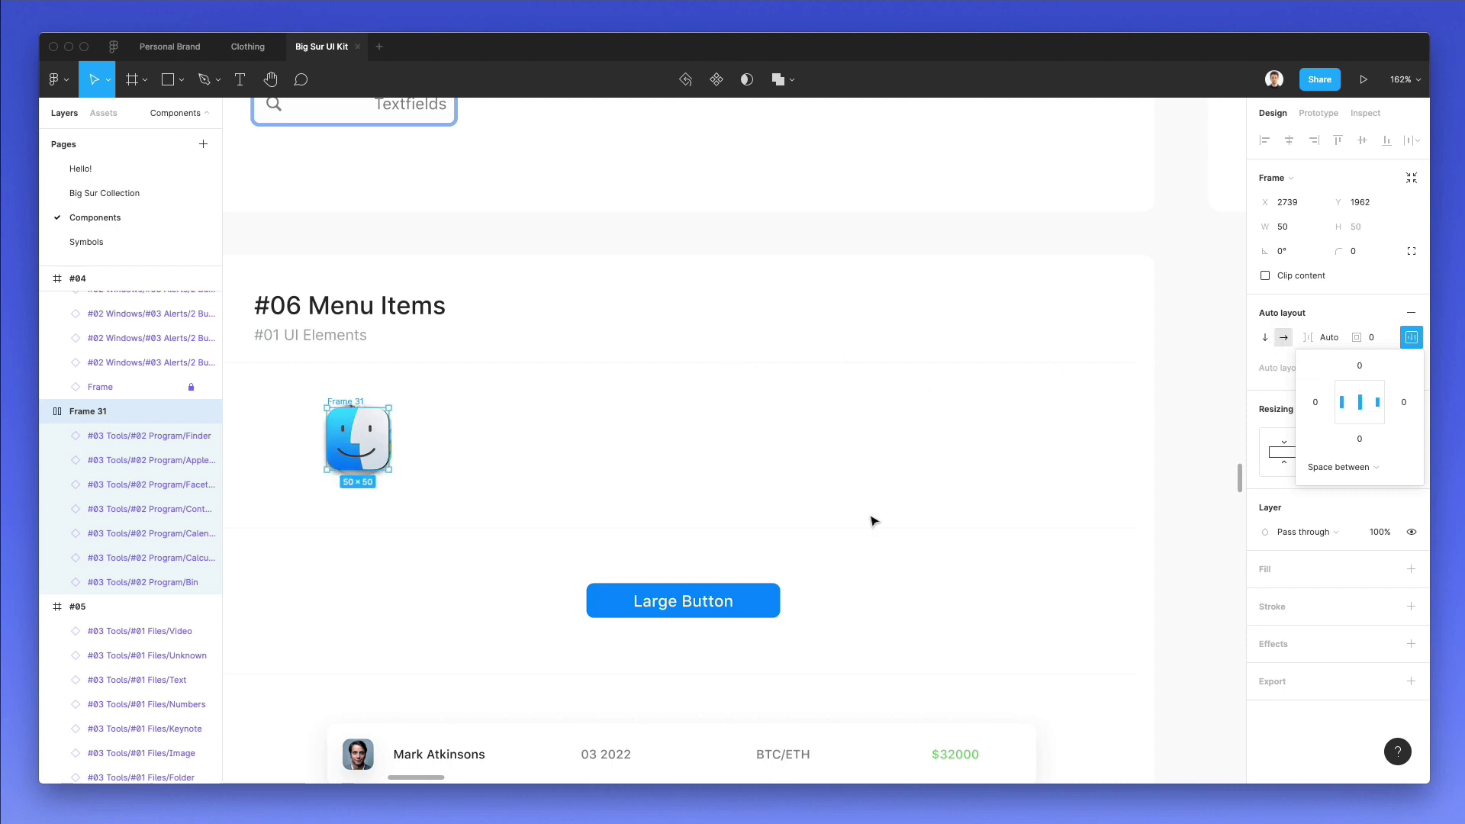
{"action": "left_click_drag", "start_coordinate": [389, 438], "coordinate": [1032, 438]}
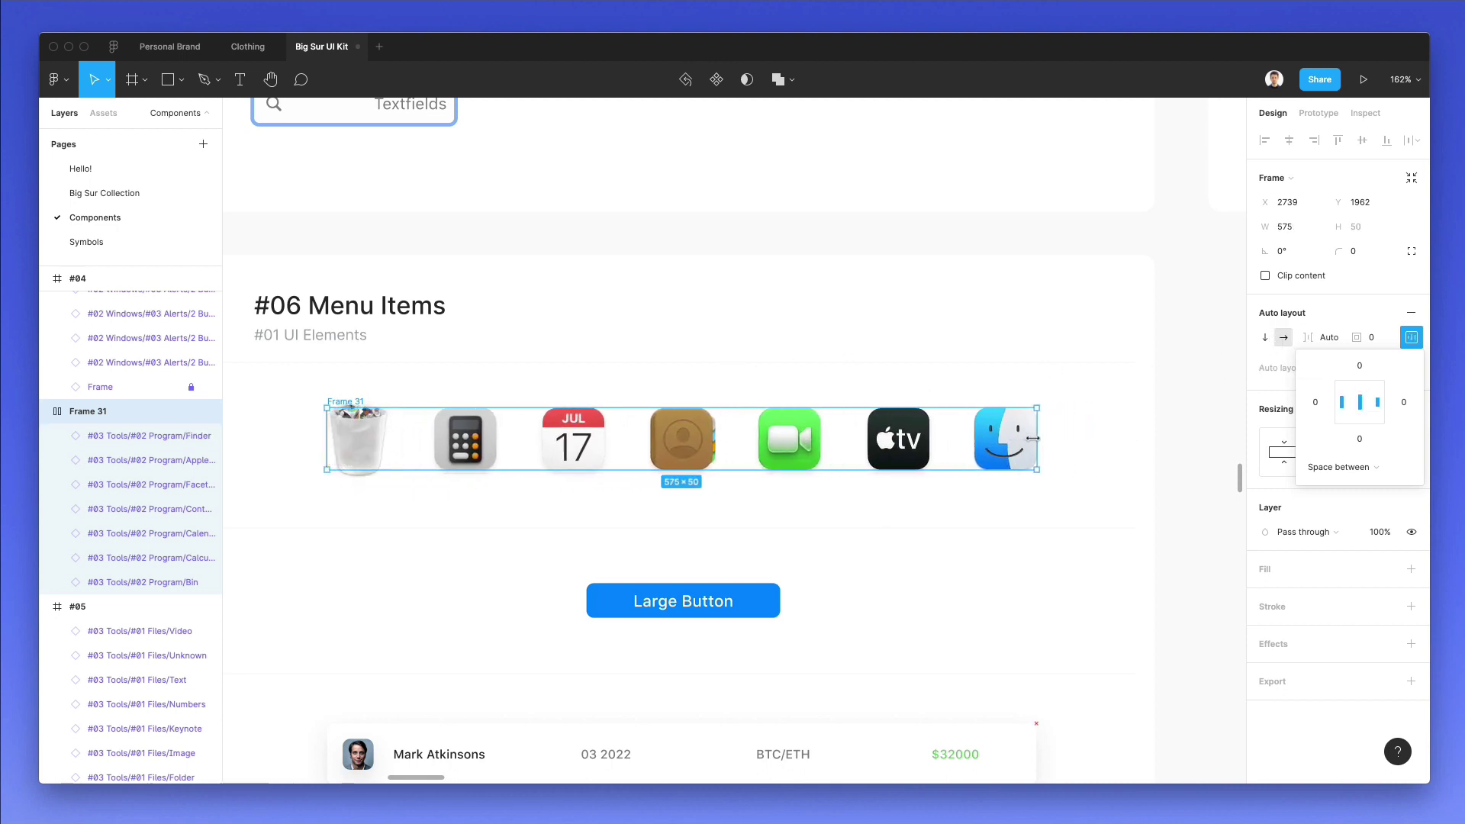
{"action": "left_click", "coordinate": [1079, 418]}
- Wrap the Large Button label and its blue shape into Frame 32, a horizontal auto layout frame
{"action": "scroll", "coordinate": [1078, 425], "scroll_direction": "left", "scroll_amount": 5}
{"action": "scroll", "coordinate": [1078, 425], "scroll_direction": "down", "scroll_amount": 2}
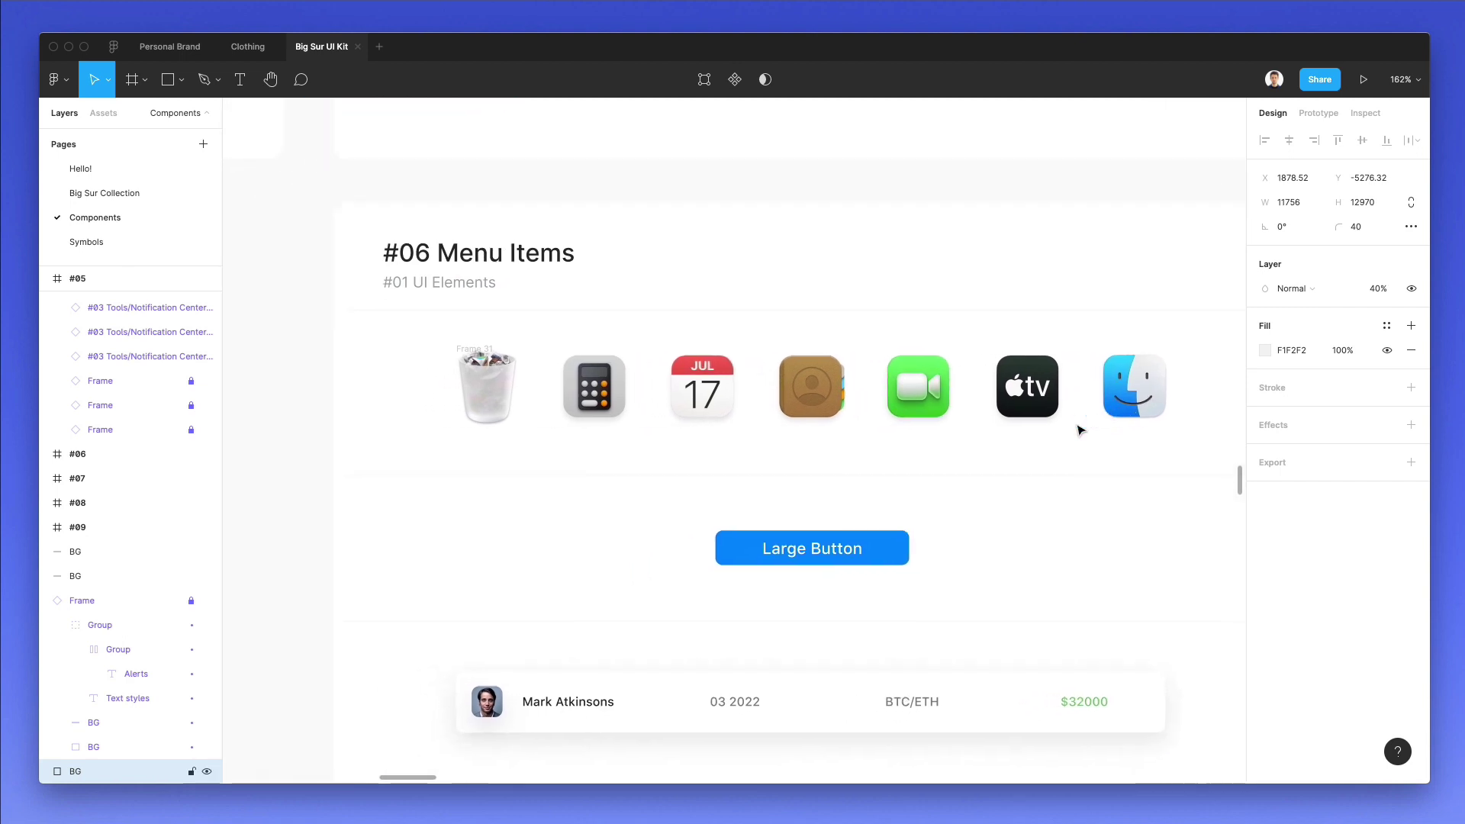
{"action": "scroll", "coordinate": [830, 529], "scroll_direction": "up", "scroll_amount": 10}
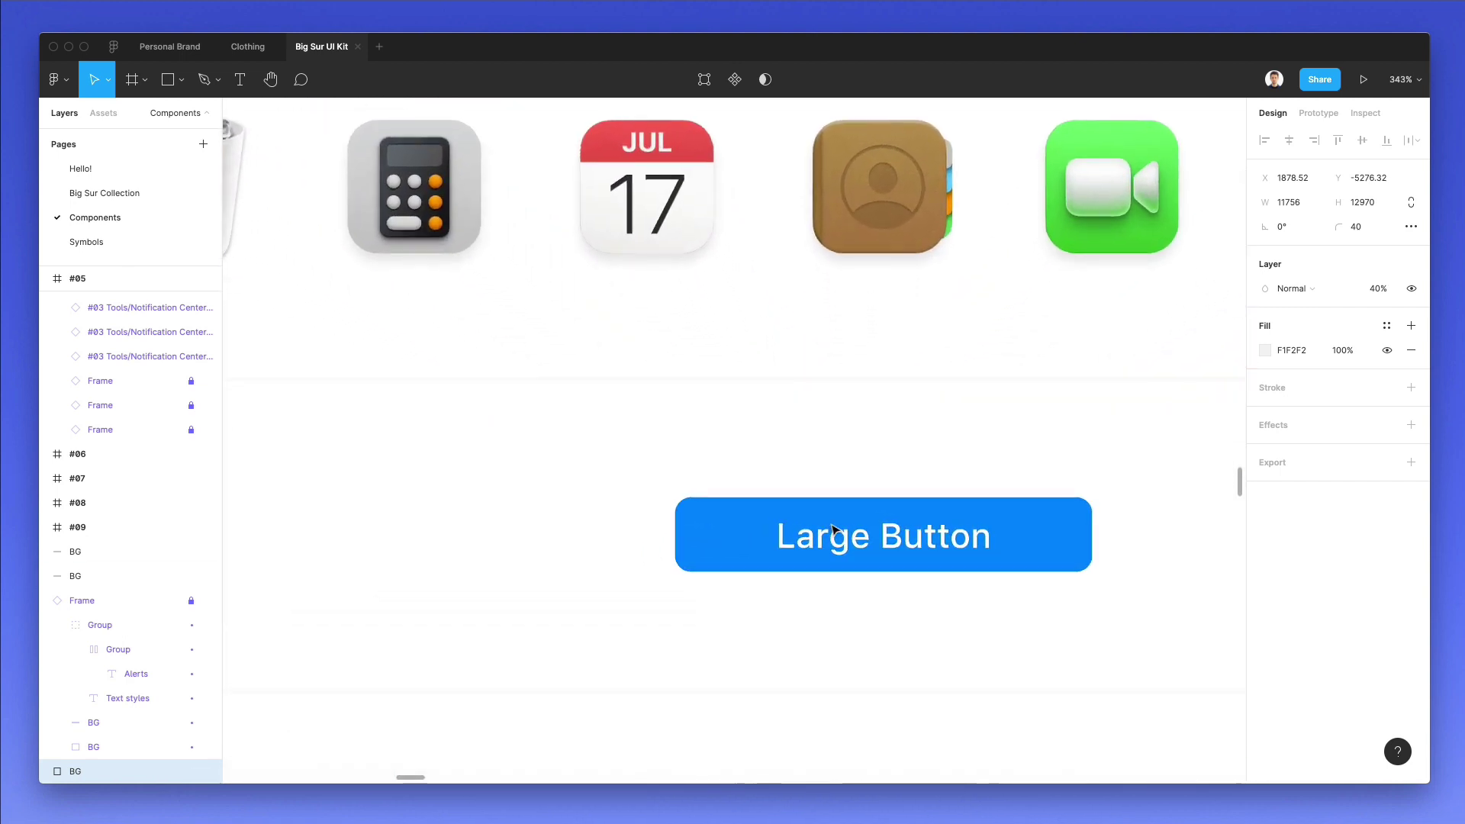
{"action": "scroll", "coordinate": [830, 529], "scroll_direction": "down", "scroll_amount": 2}
{"action": "scroll", "coordinate": [830, 529], "scroll_direction": "right", "scroll_amount": 4}
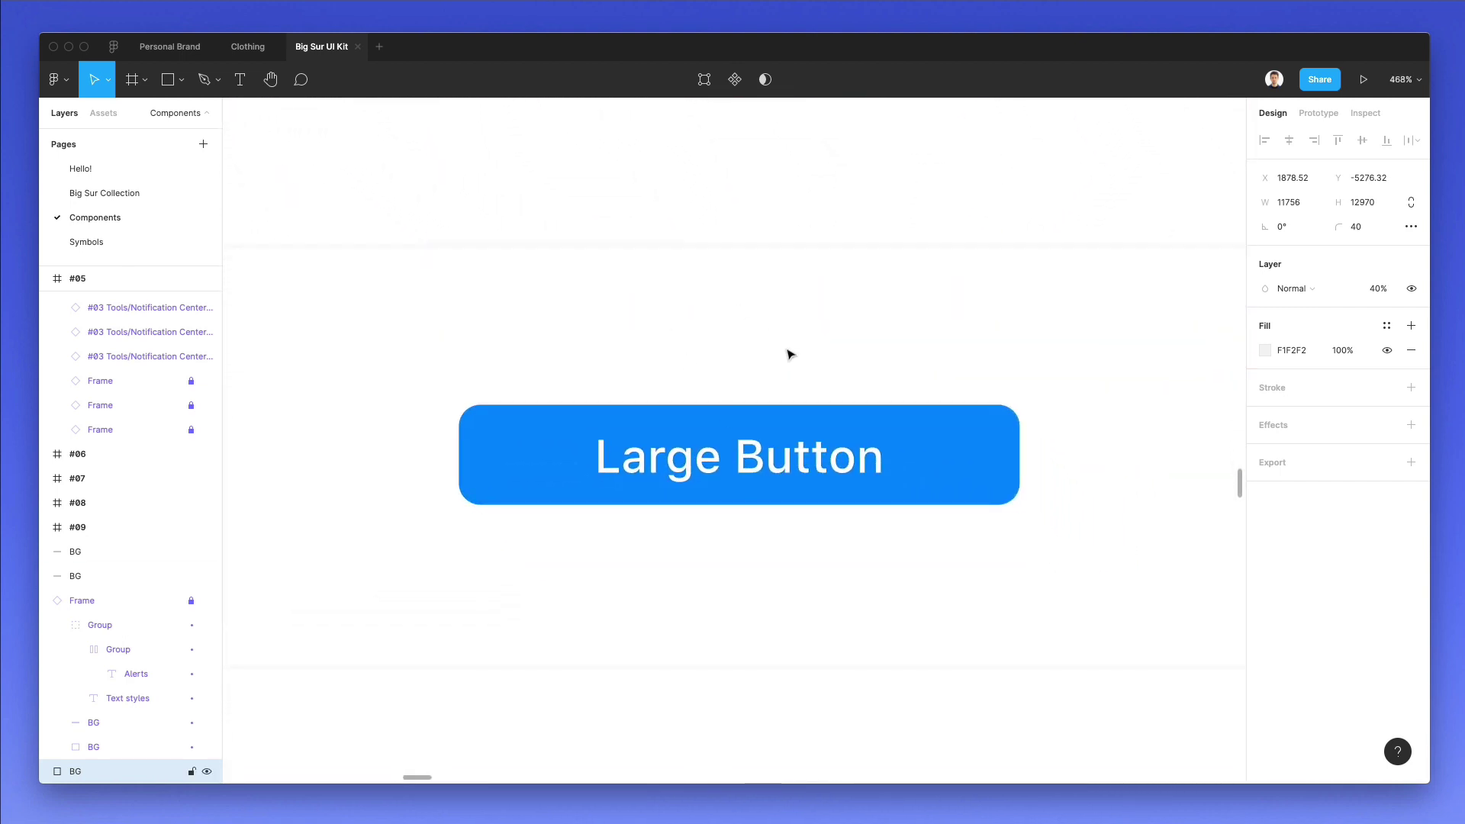
{"action": "left_click", "coordinate": [747, 477]}
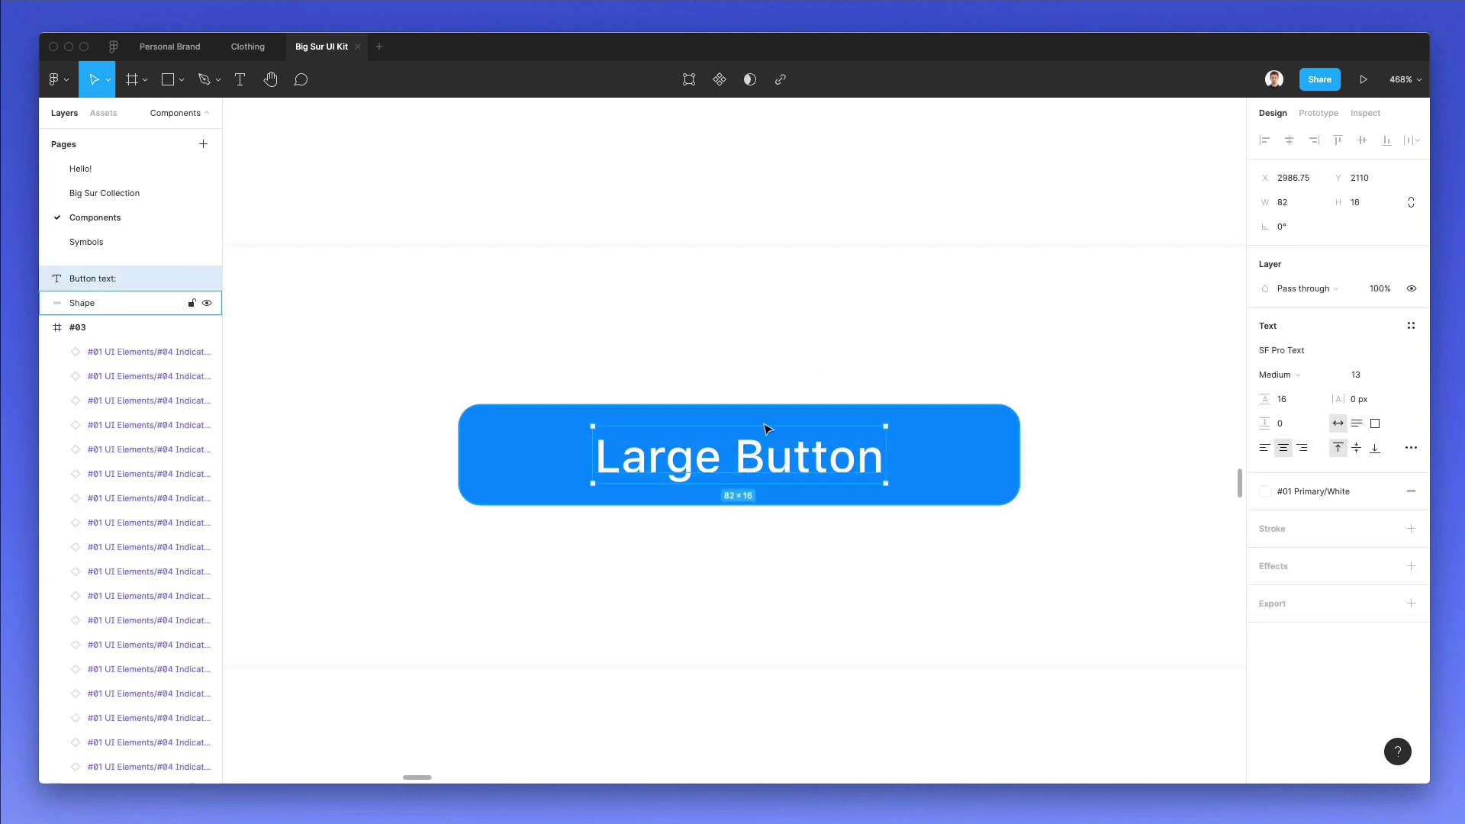
{"action": "left_click", "coordinate": [937, 431], "text": "shift"}
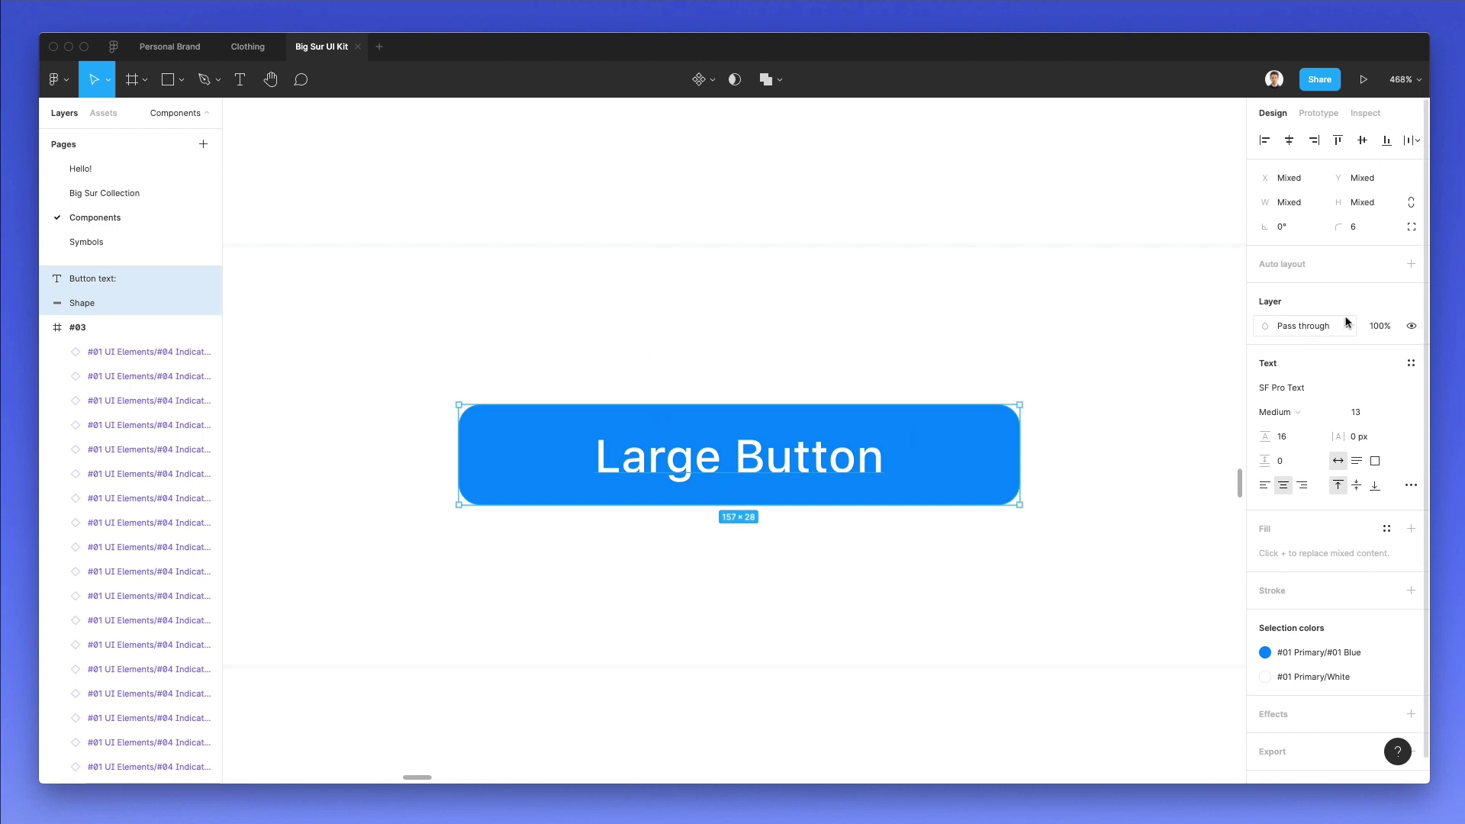
{"action": "left_click", "coordinate": [1409, 264]}
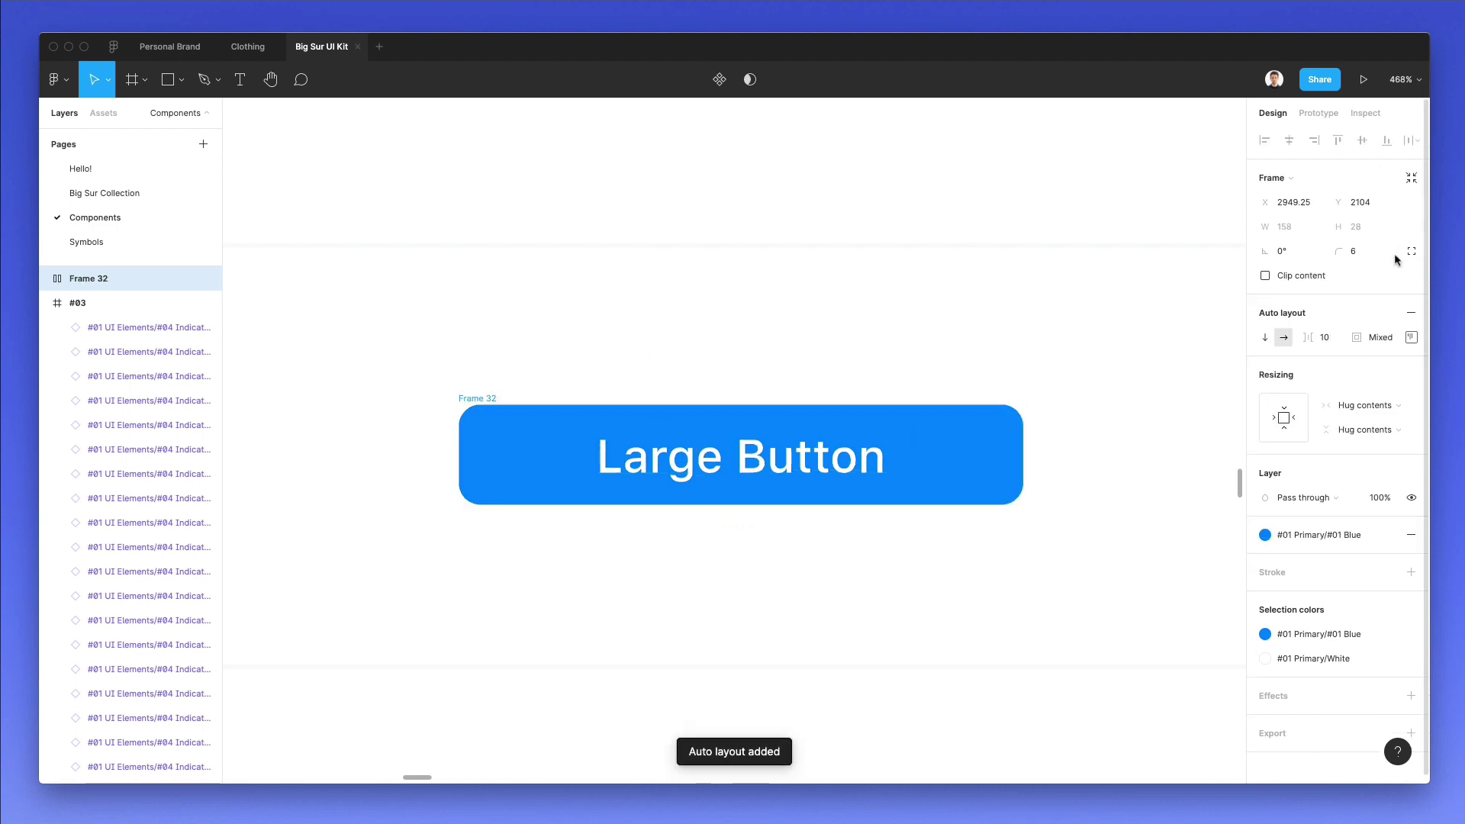
- Change the button label to 'sdhkakjhsashssa' so Frame 32 stretches to 183 wide
{"action": "left_click", "coordinate": [638, 456]}
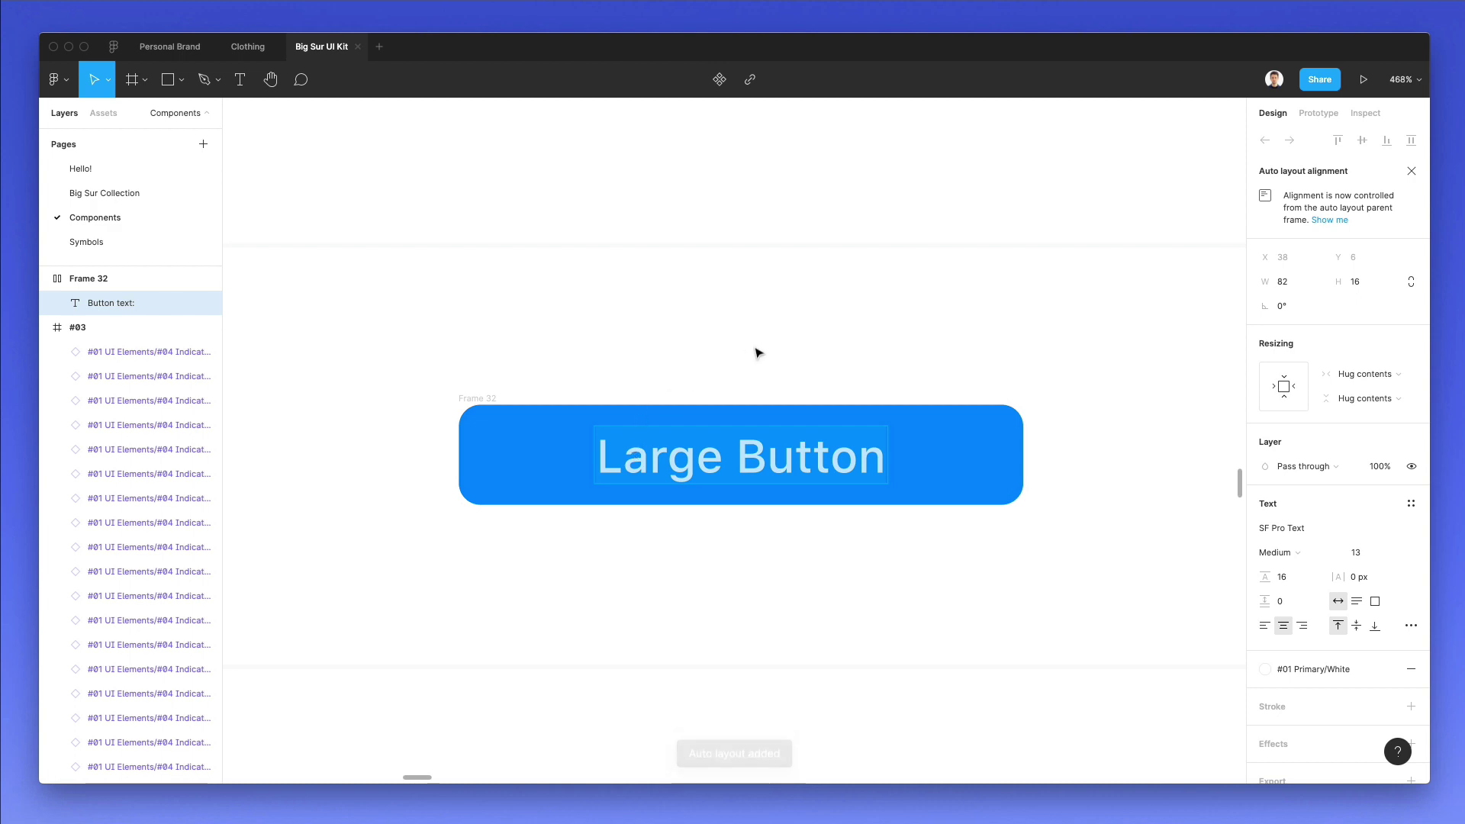
{"action": "type", "text": "sdhkakjhsa"}
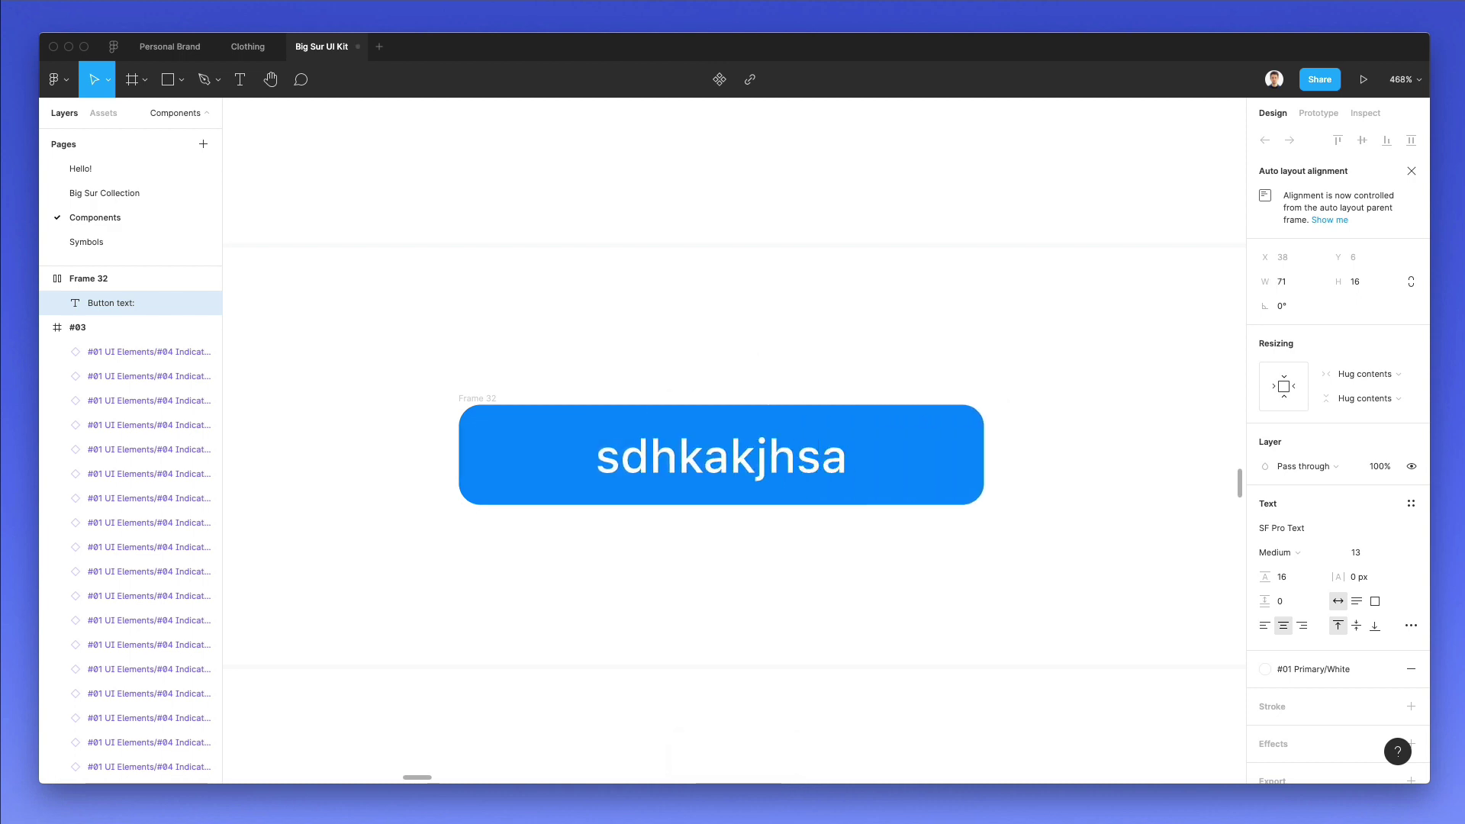
{"action": "type", "text": "shssa"}
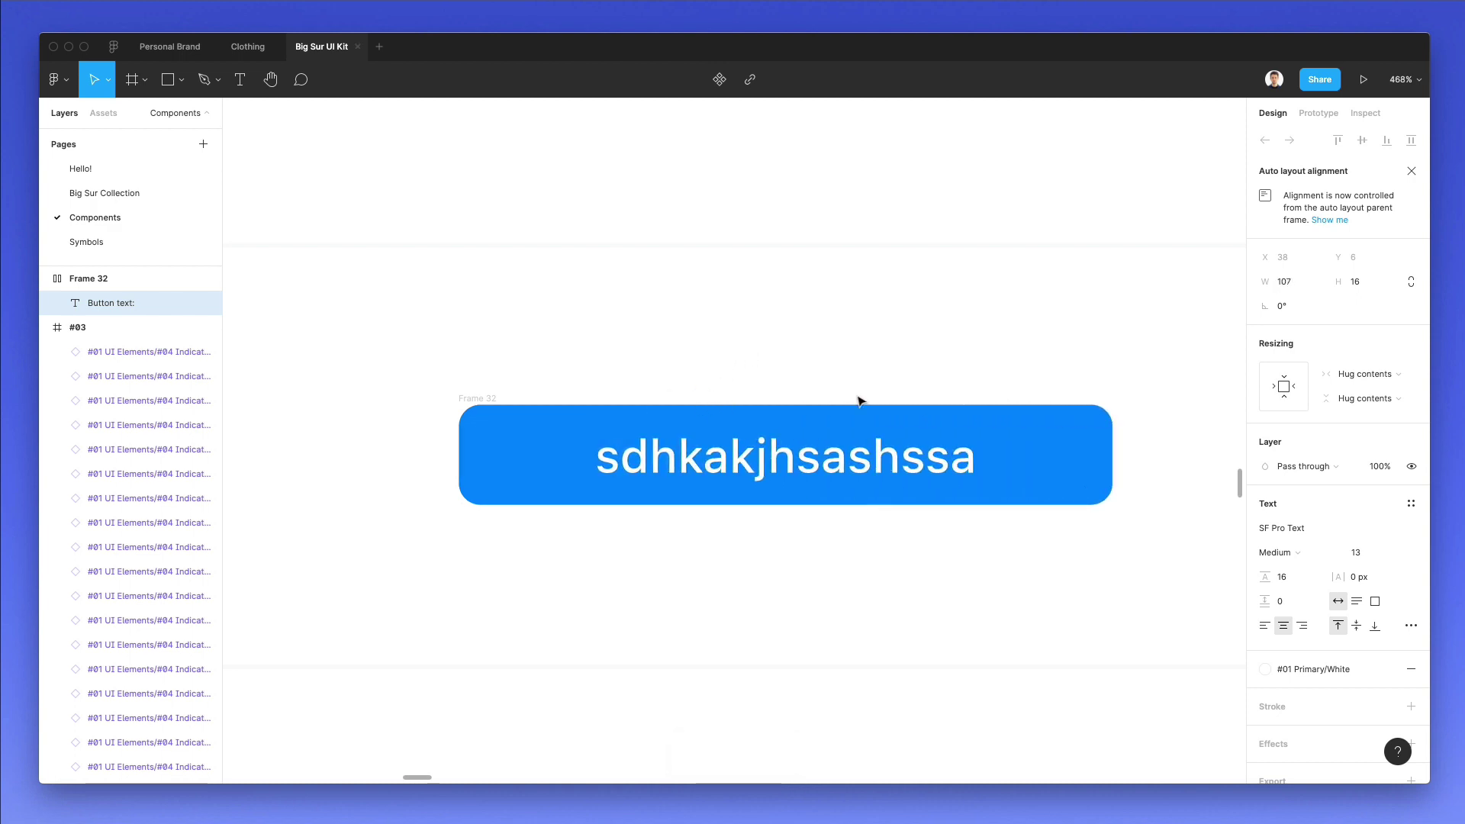
{"action": "key", "text": "Escape"}
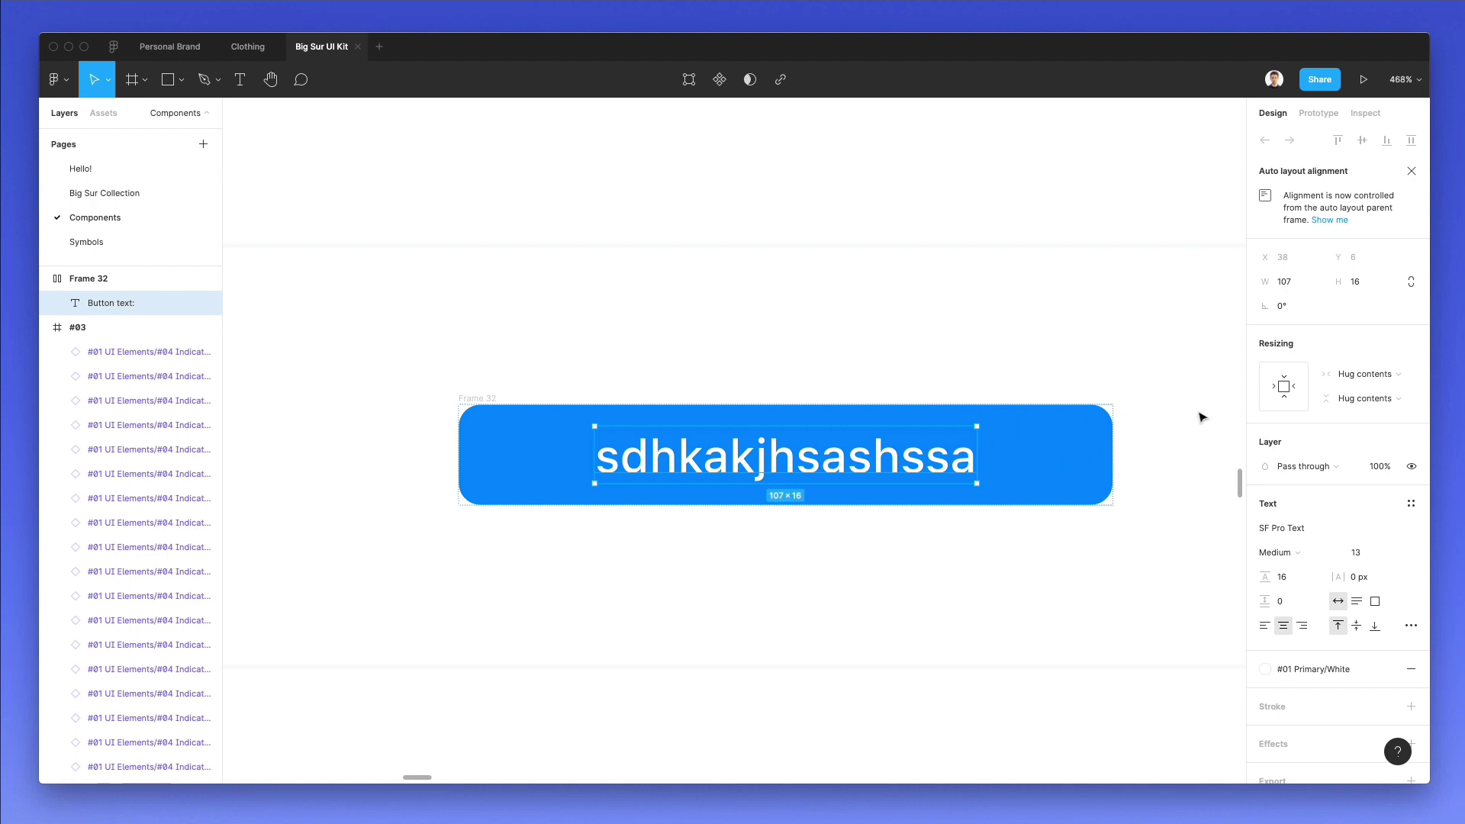
{"action": "left_click", "coordinate": [1092, 393]}
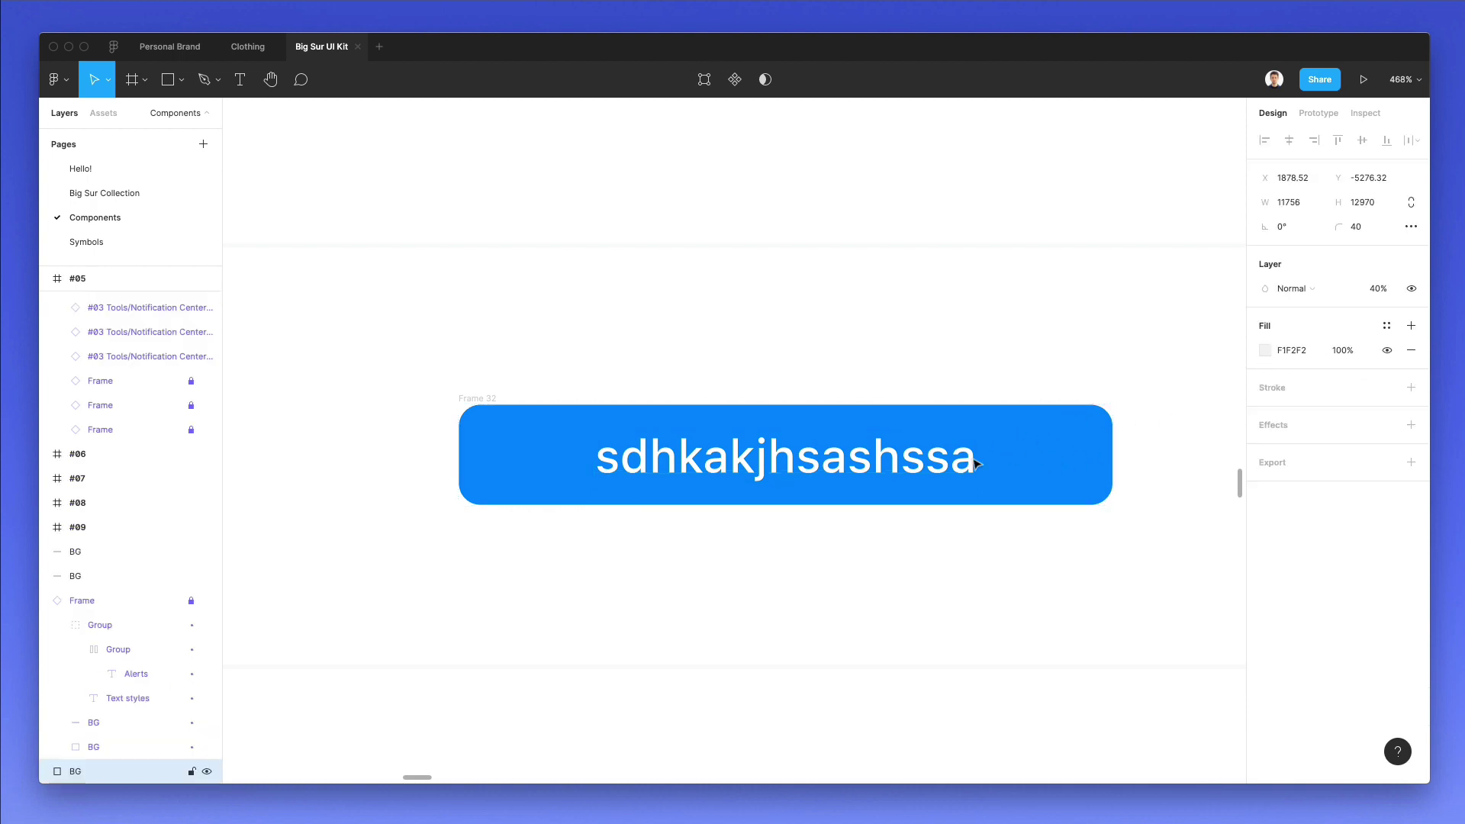
{"action": "left_click", "coordinate": [901, 461]}
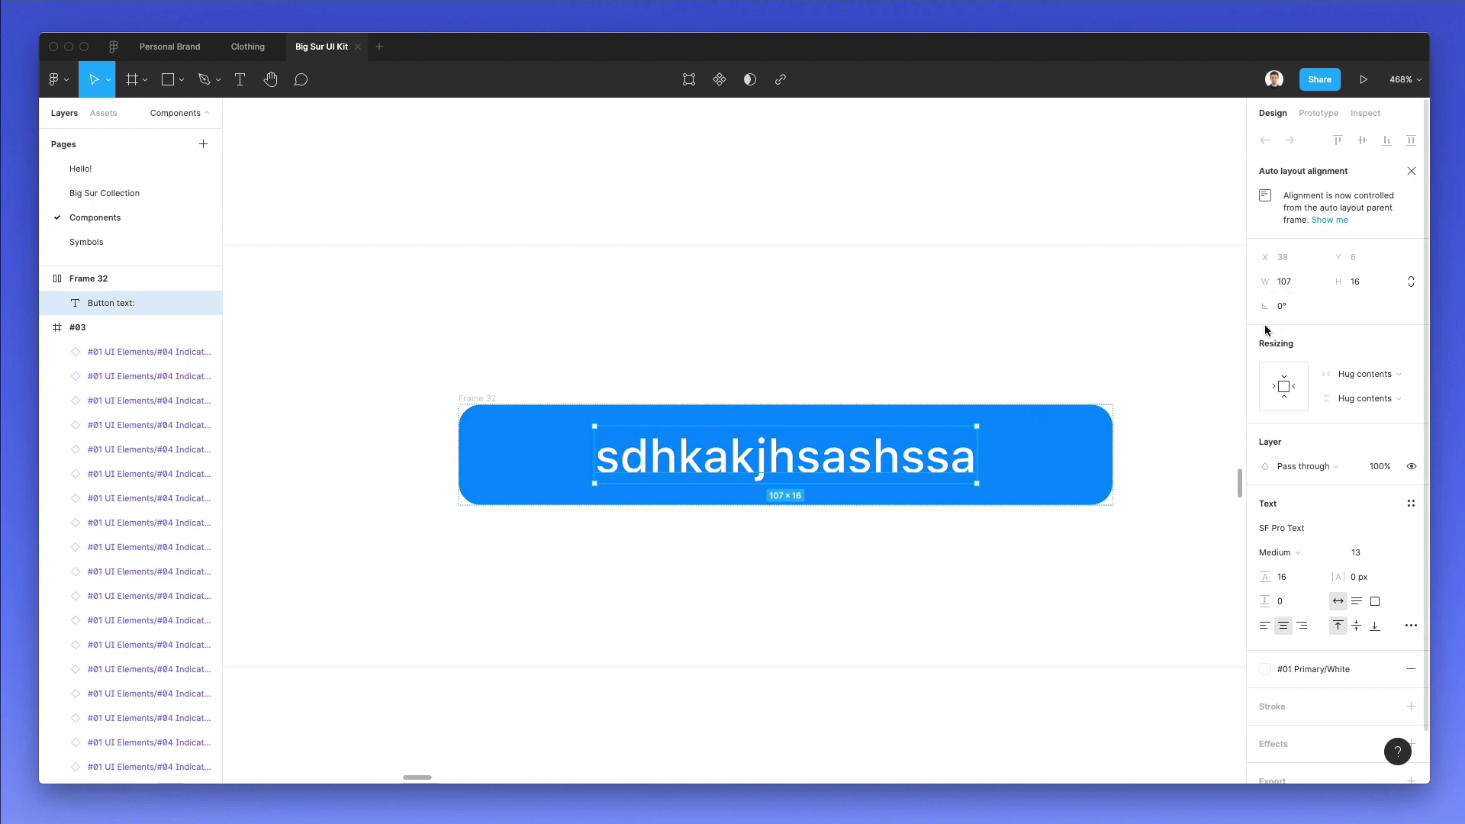
{"action": "left_click", "coordinate": [103, 281]}
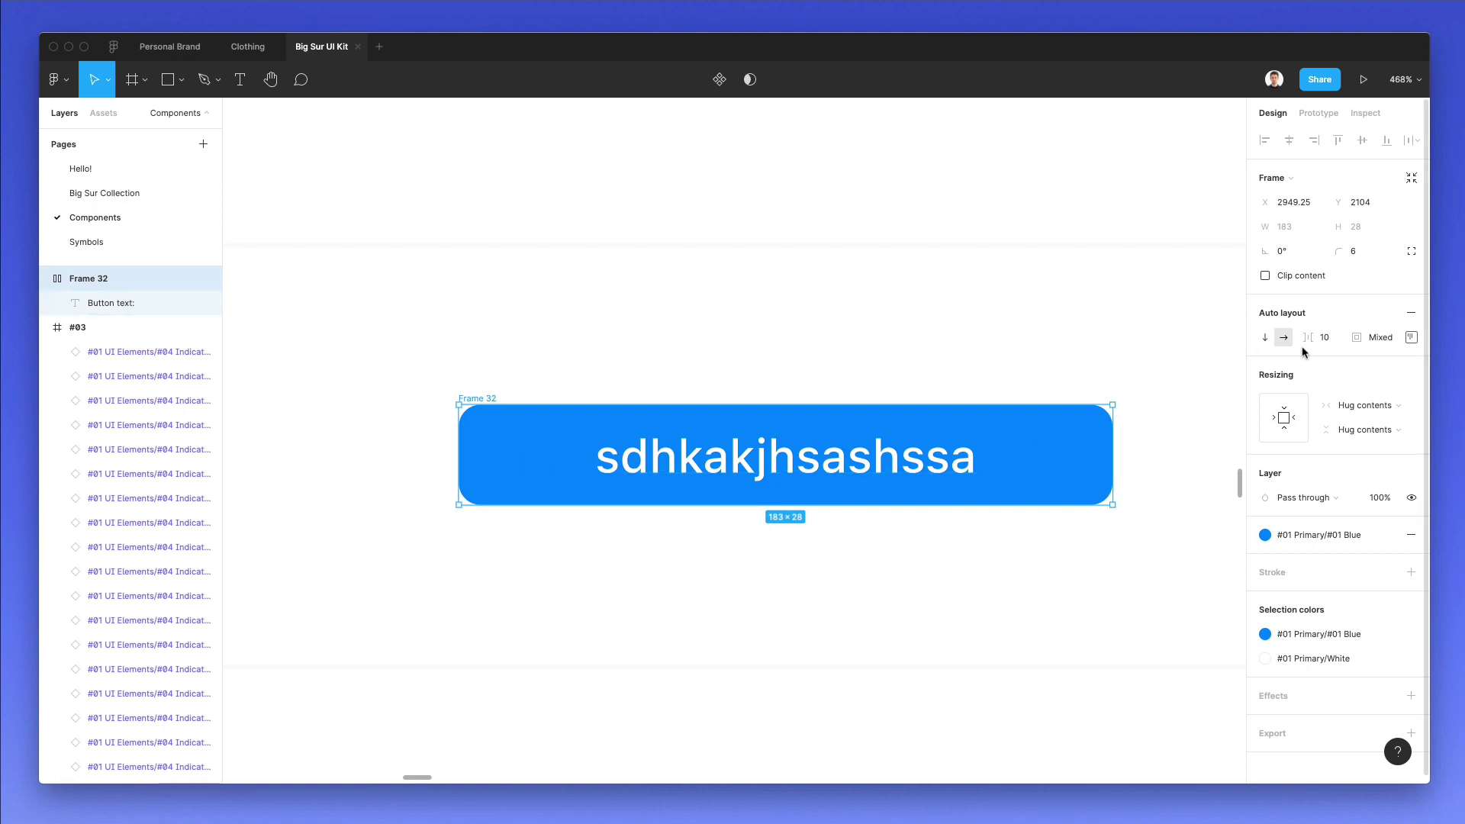
- Set the button's left and right padding to 16
{"action": "left_click", "coordinate": [1411, 337]}
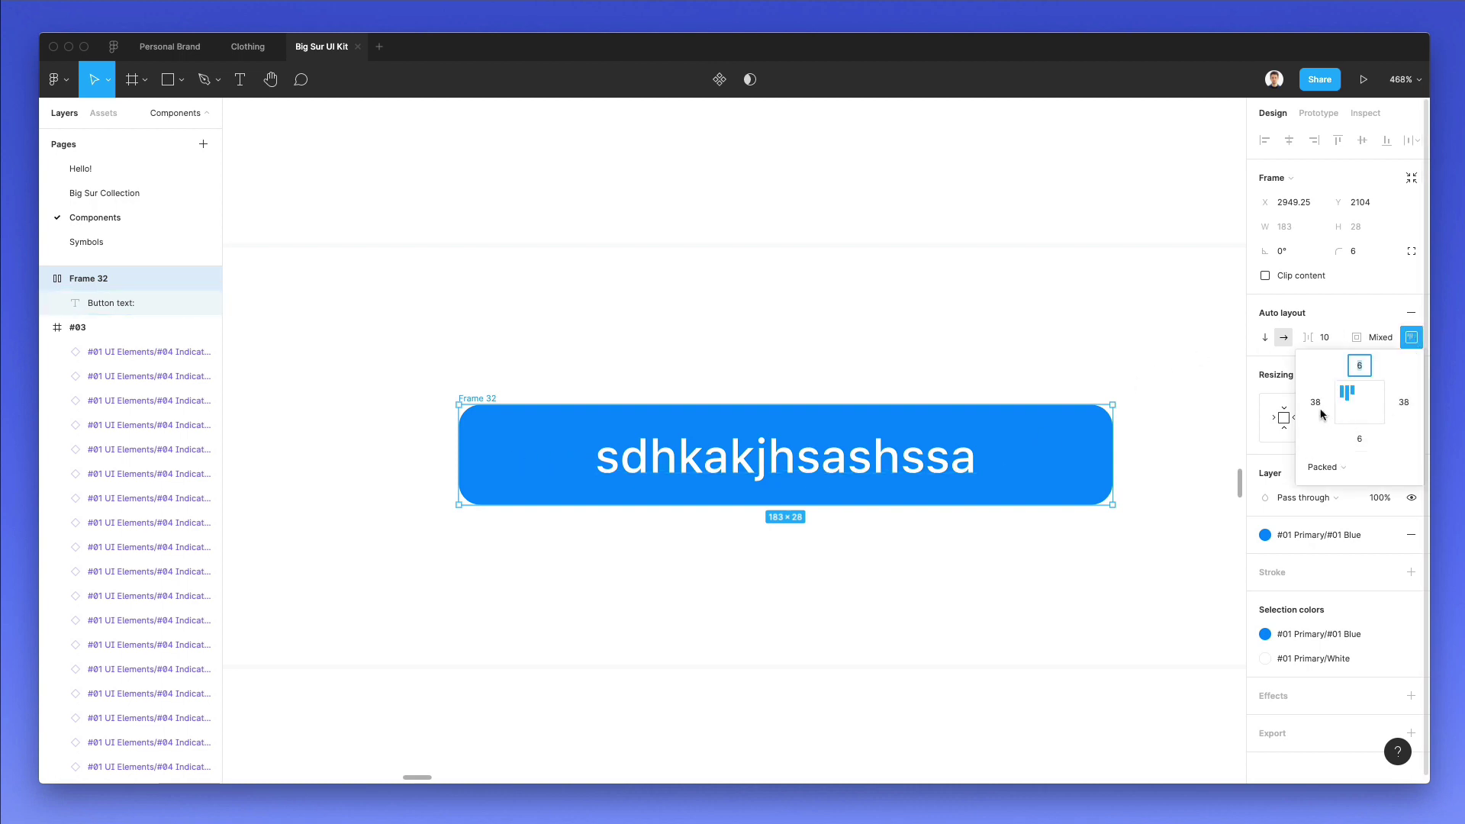
{"action": "left_click", "coordinate": [1317, 404]}
{"action": "type", "text": "18"}
{"action": "key", "text": "Return"}
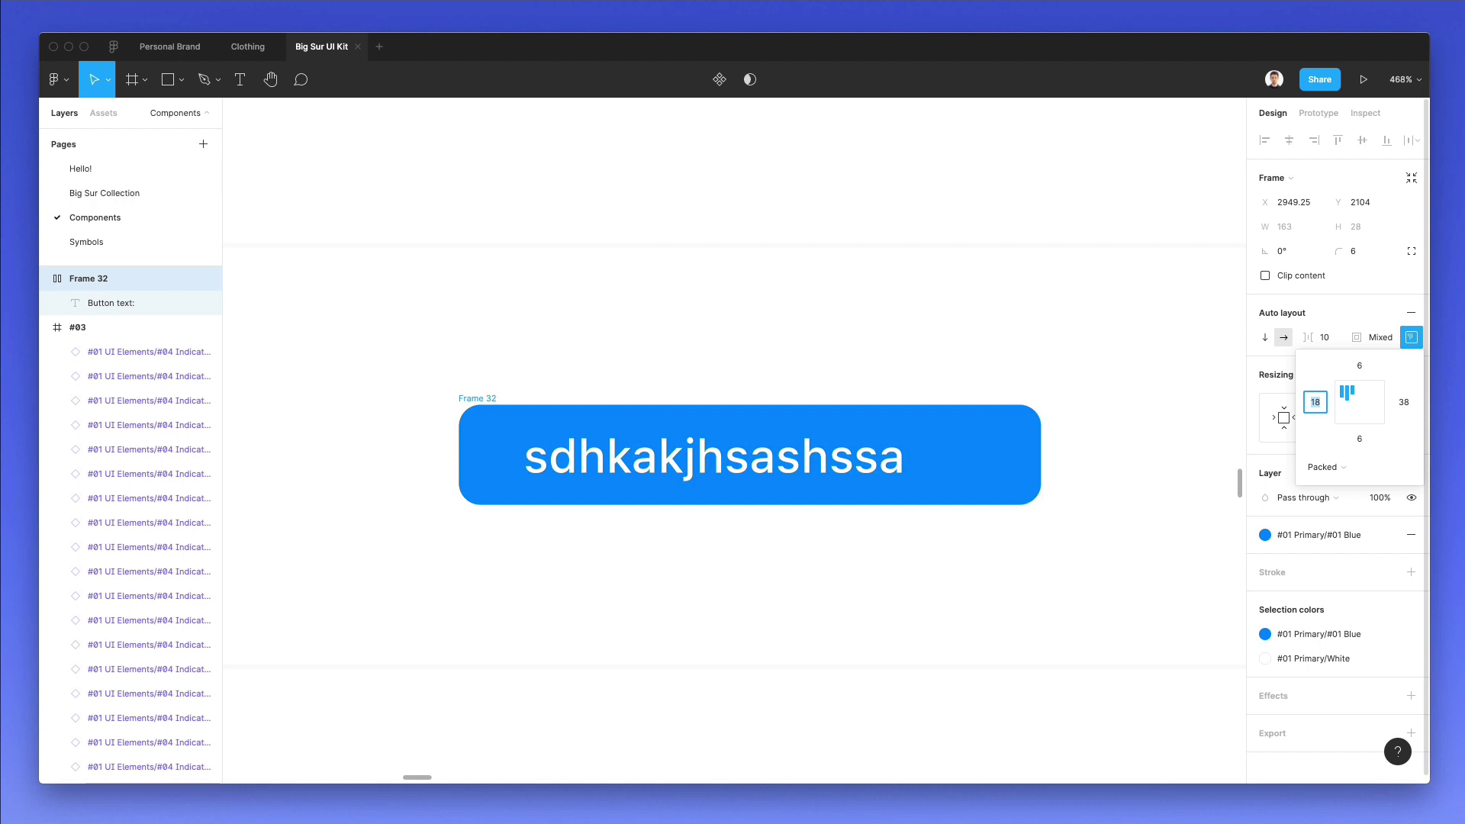
{"action": "key", "text": "Down"}
{"action": "key", "text": "Down"}
{"action": "left_click", "coordinate": [1402, 402]}
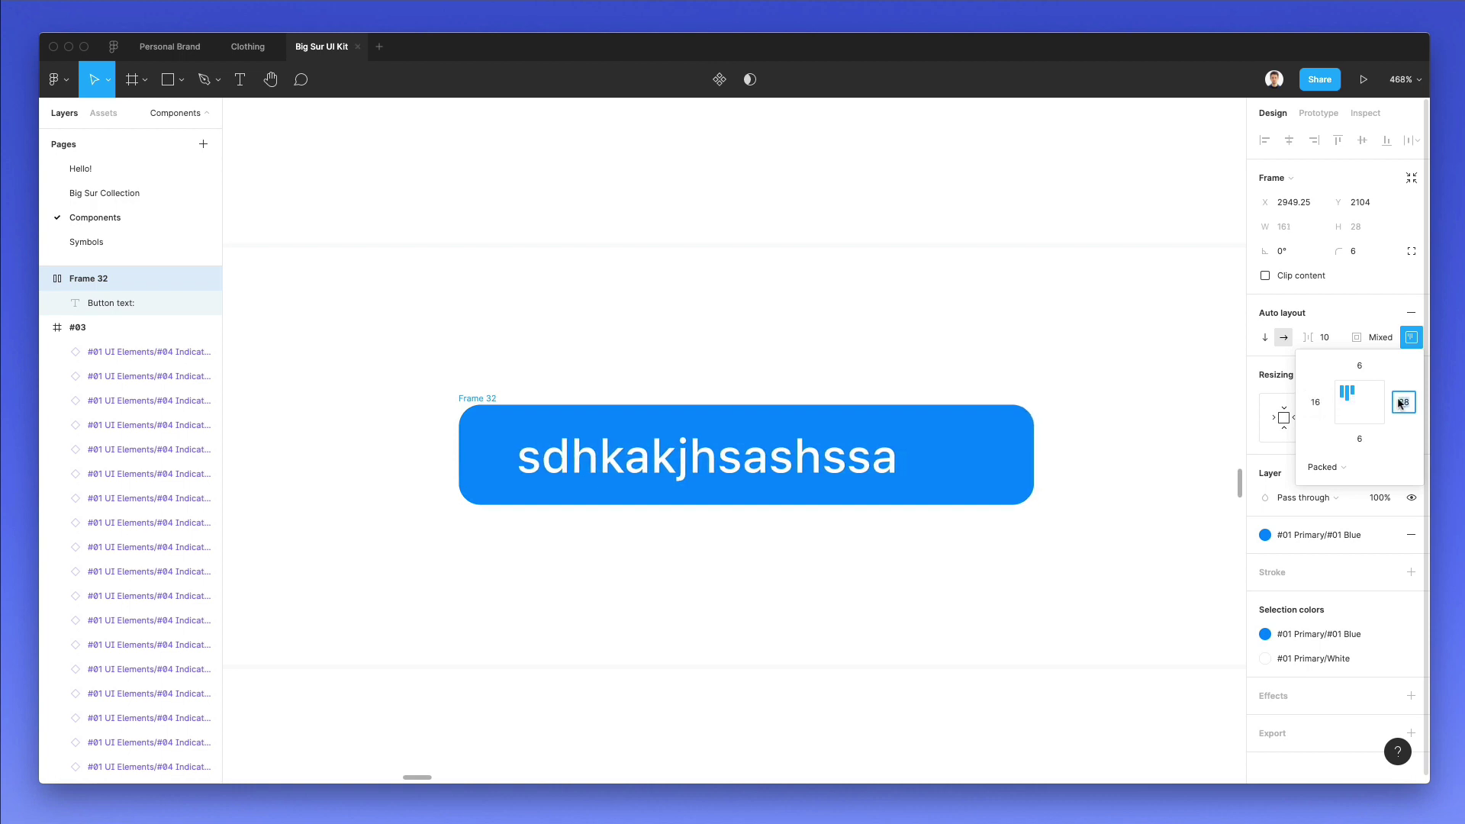
{"action": "type", "text": "16"}
{"action": "key", "text": "Return"}
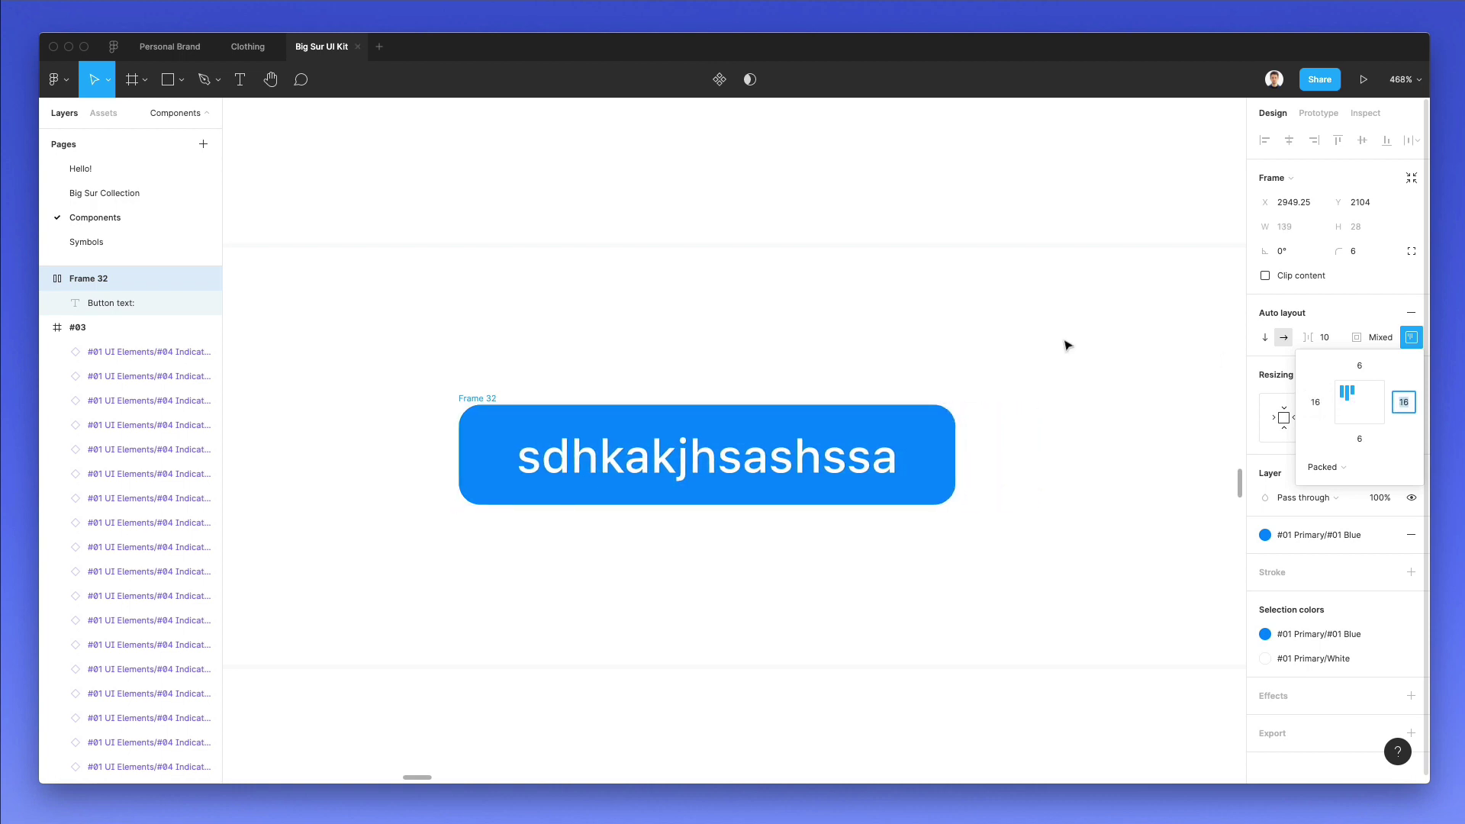
- Change the button label to 'Continue'
{"action": "left_click", "coordinate": [1066, 345]}
{"action": "double_click", "coordinate": [737, 475]}
{"action": "type", "text": "Continue"}
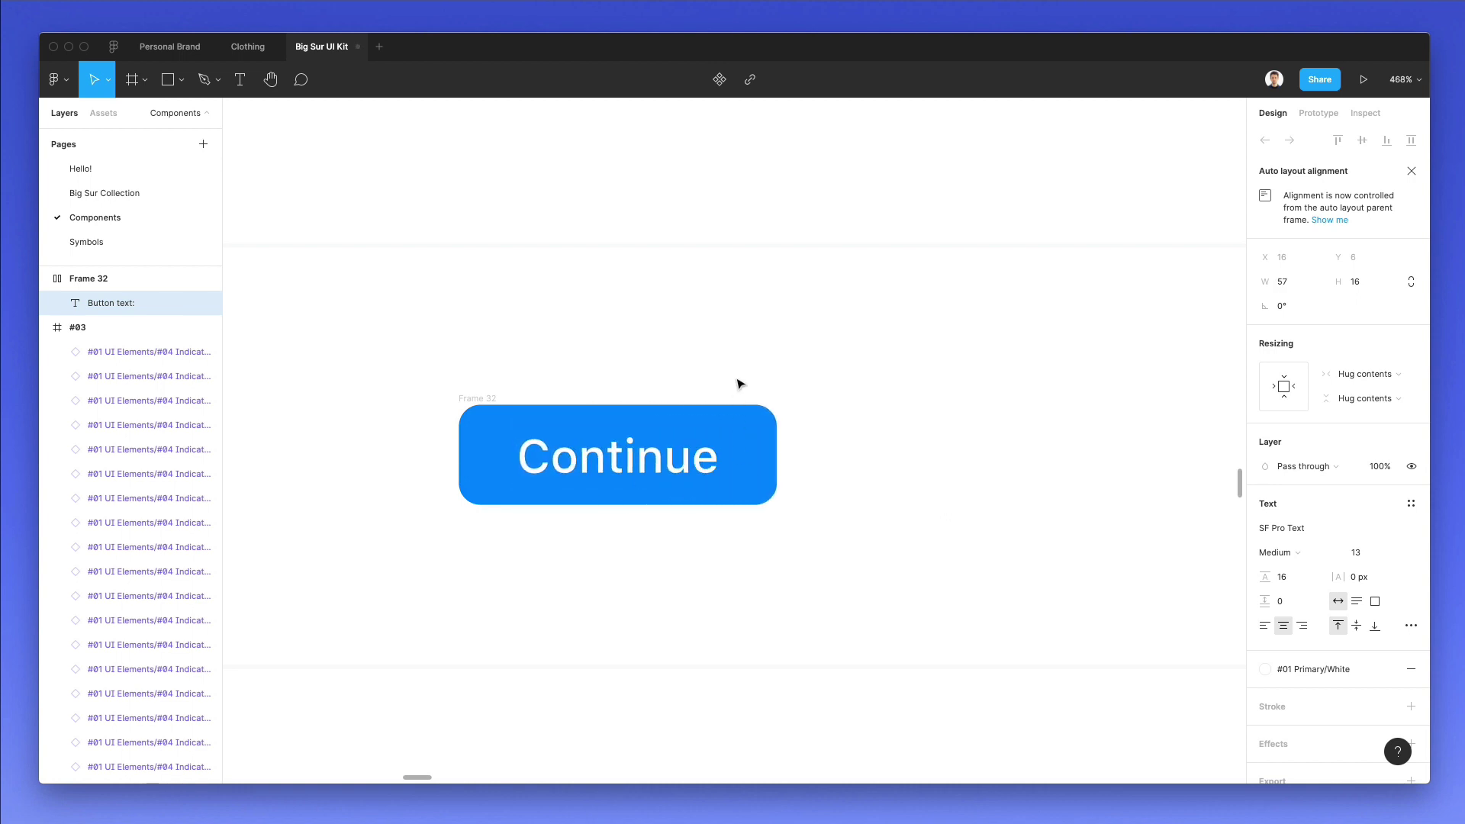
{"action": "key", "text": "Escape"}
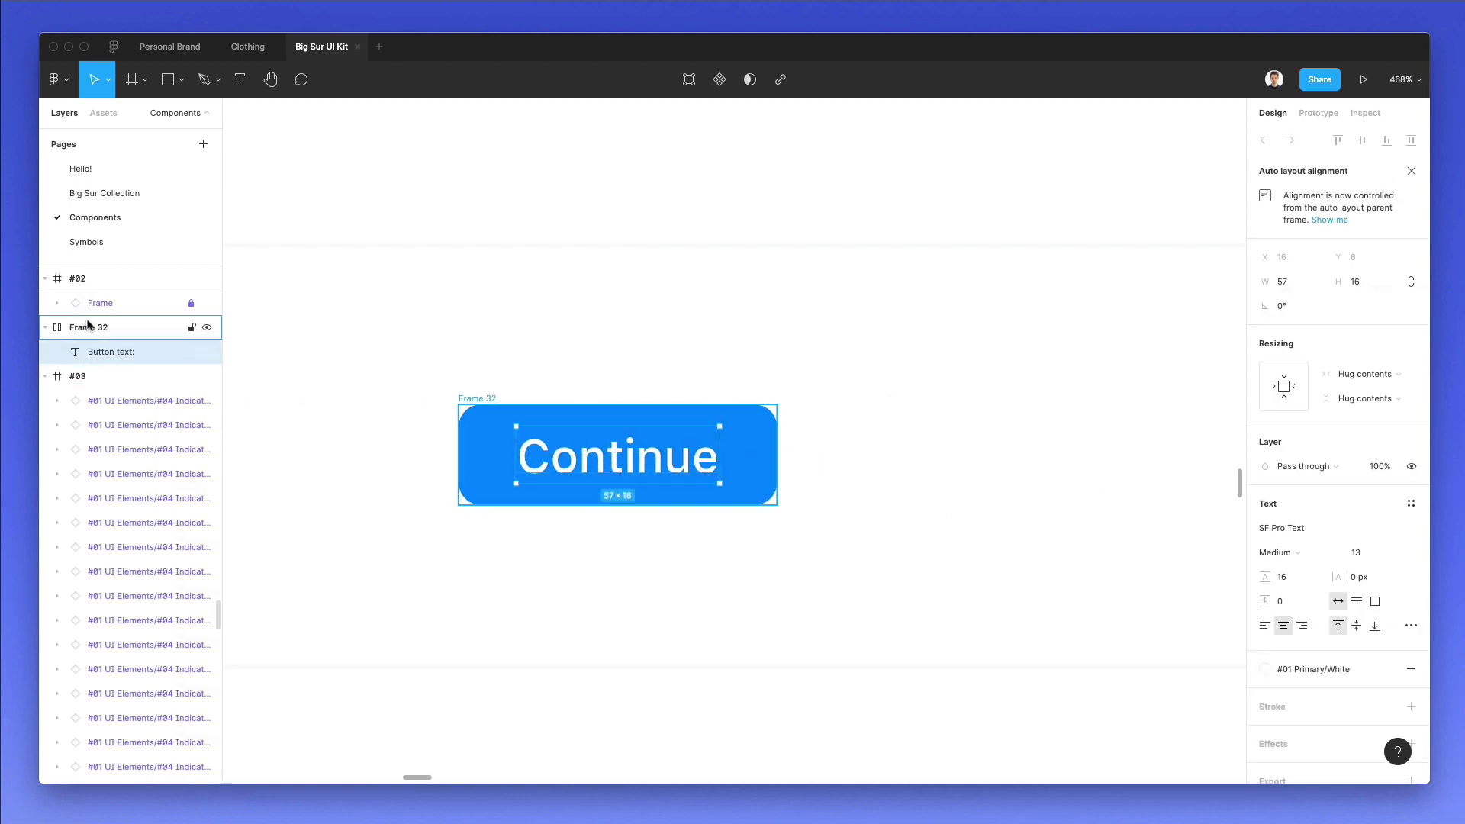
- Duplicate the Continue button to its right and relabel the copy 'Get Started'
{"action": "left_click", "coordinate": [130, 330]}
{"action": "left_click_drag", "start_coordinate": [572, 422], "coordinate": [958, 425], "text": "alt"}
{"action": "key", "text": "Return"}
{"action": "key", "text": "Return"}
{"action": "type", "text": "Get Started"}
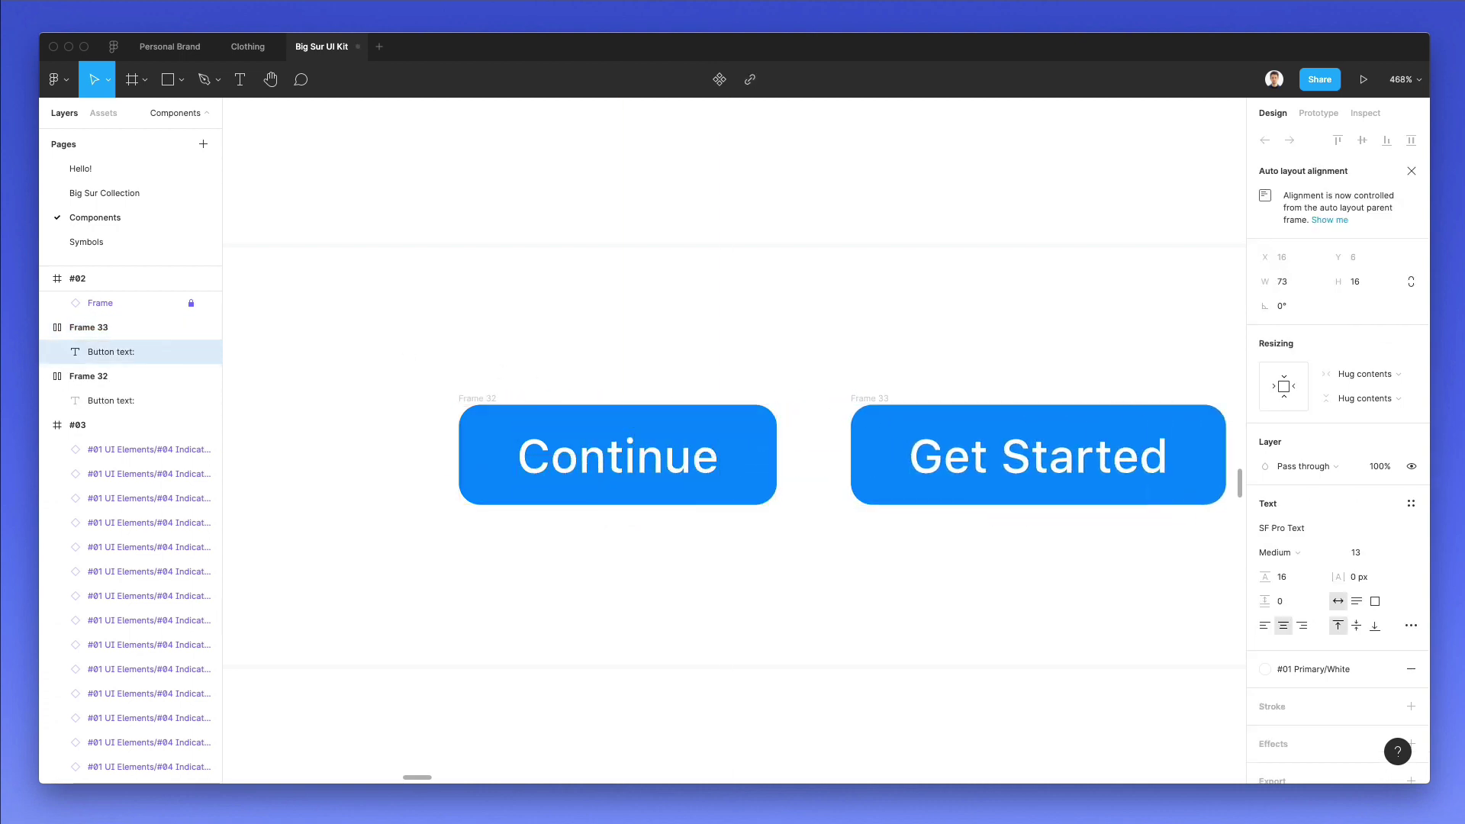
{"action": "key", "text": "Escape"}
{"action": "scroll", "coordinate": [759, 354], "scroll_direction": "down", "scroll_amount": 5}
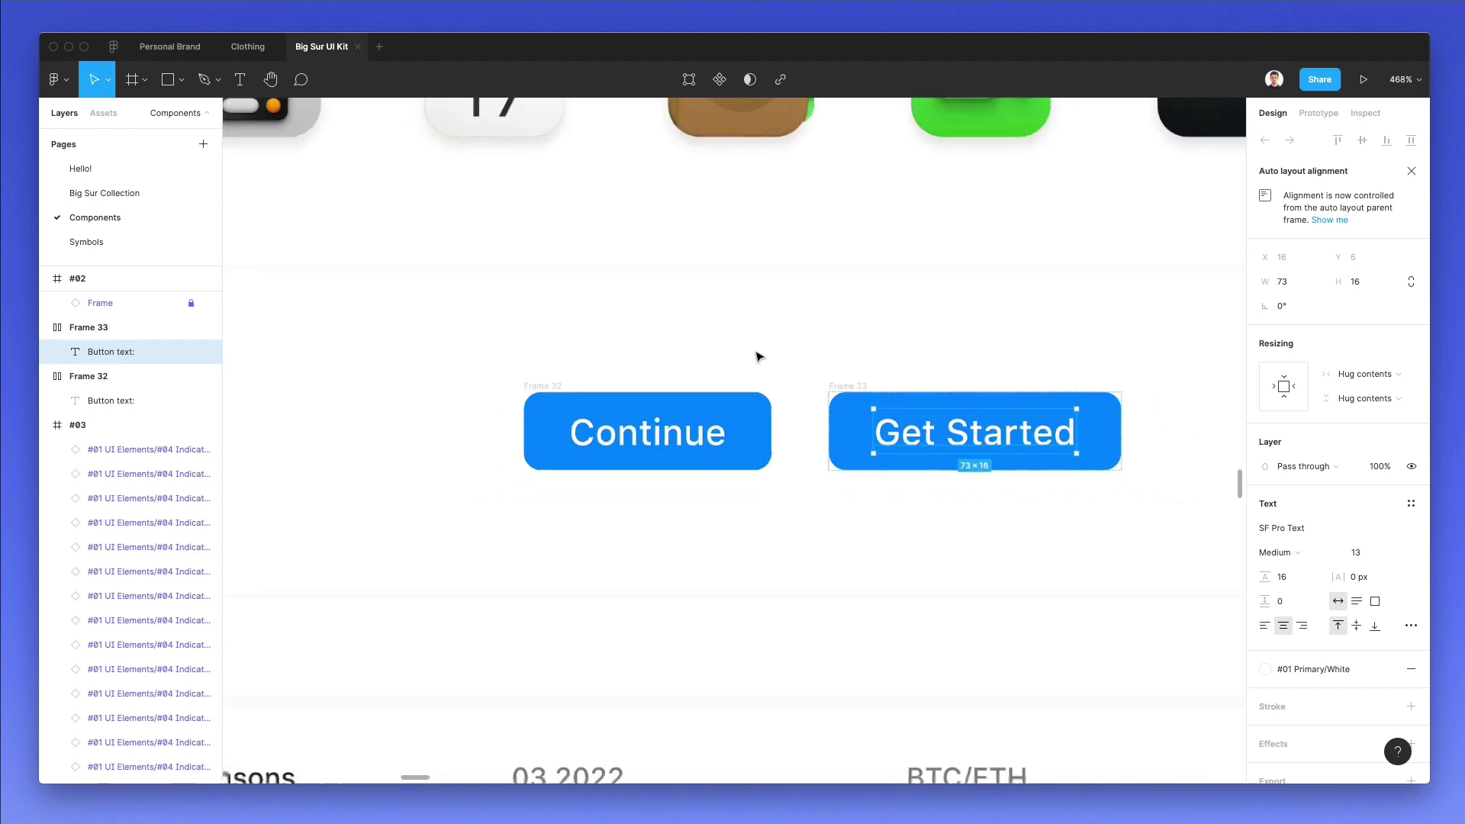
- Wrap the avatar and card background in a new auto layout frame, Frame 34
{"action": "left_click", "coordinate": [761, 355]}
{"action": "scroll", "coordinate": [761, 355], "scroll_direction": "down", "scroll_amount": 1}
{"action": "scroll", "coordinate": [759, 354], "scroll_direction": "down", "scroll_amount": 3}
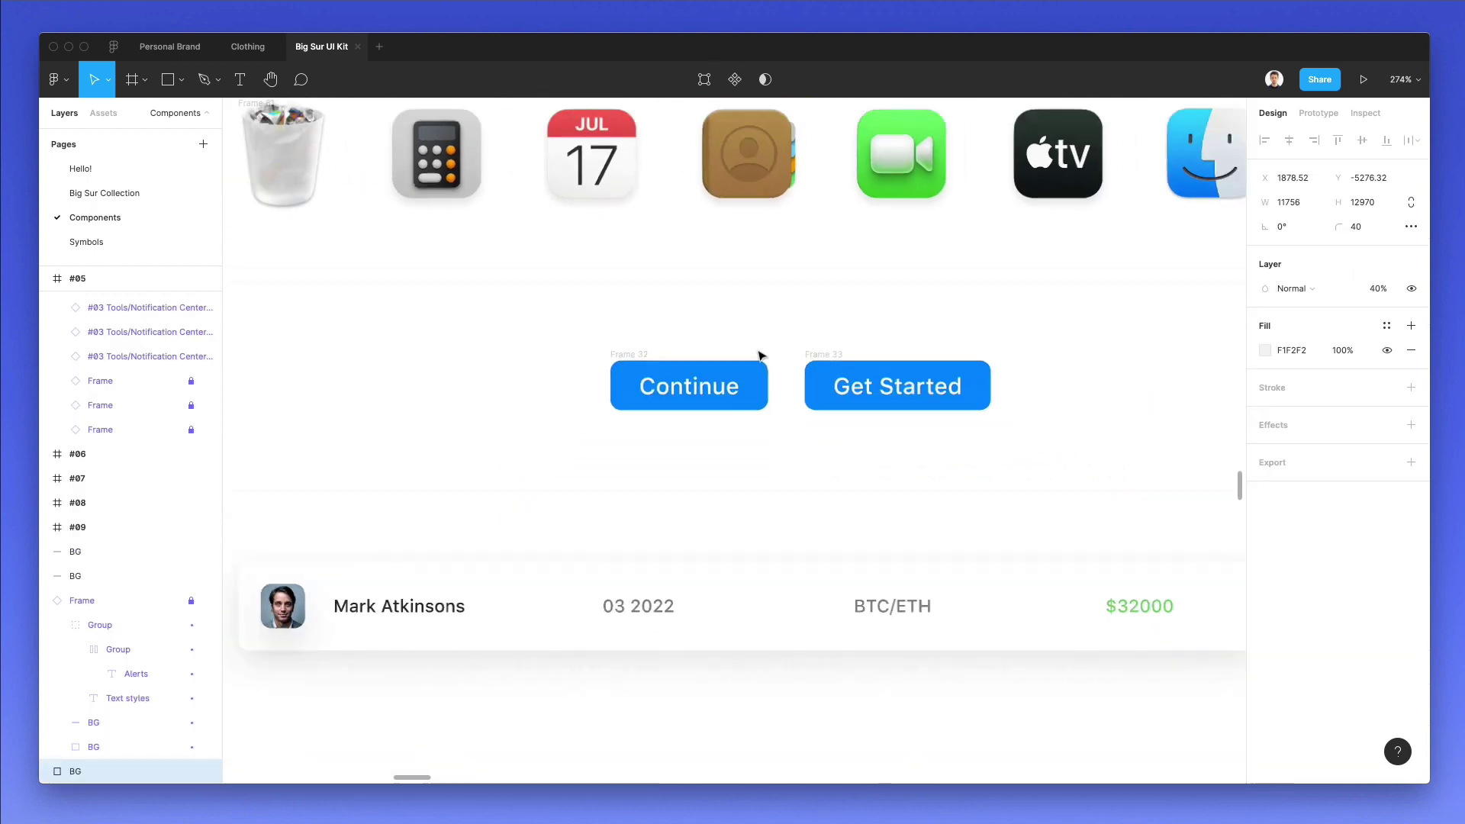
{"action": "scroll", "coordinate": [775, 346], "scroll_direction": "down", "scroll_amount": 5}
{"action": "scroll", "coordinate": [729, 390], "scroll_direction": "up", "scroll_amount": 2}
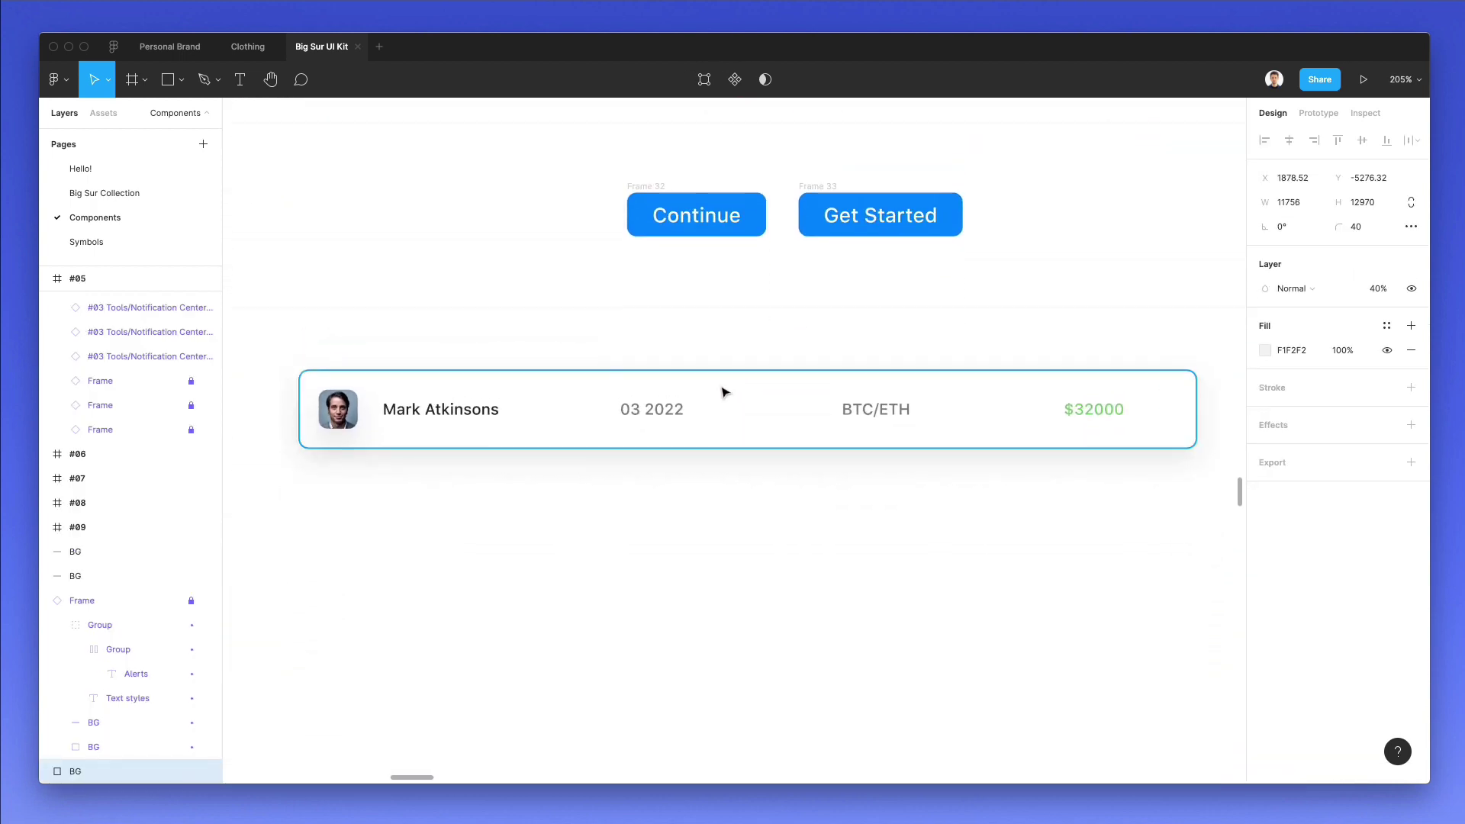
{"action": "scroll", "coordinate": [679, 412], "scroll_direction": "up", "scroll_amount": 1}
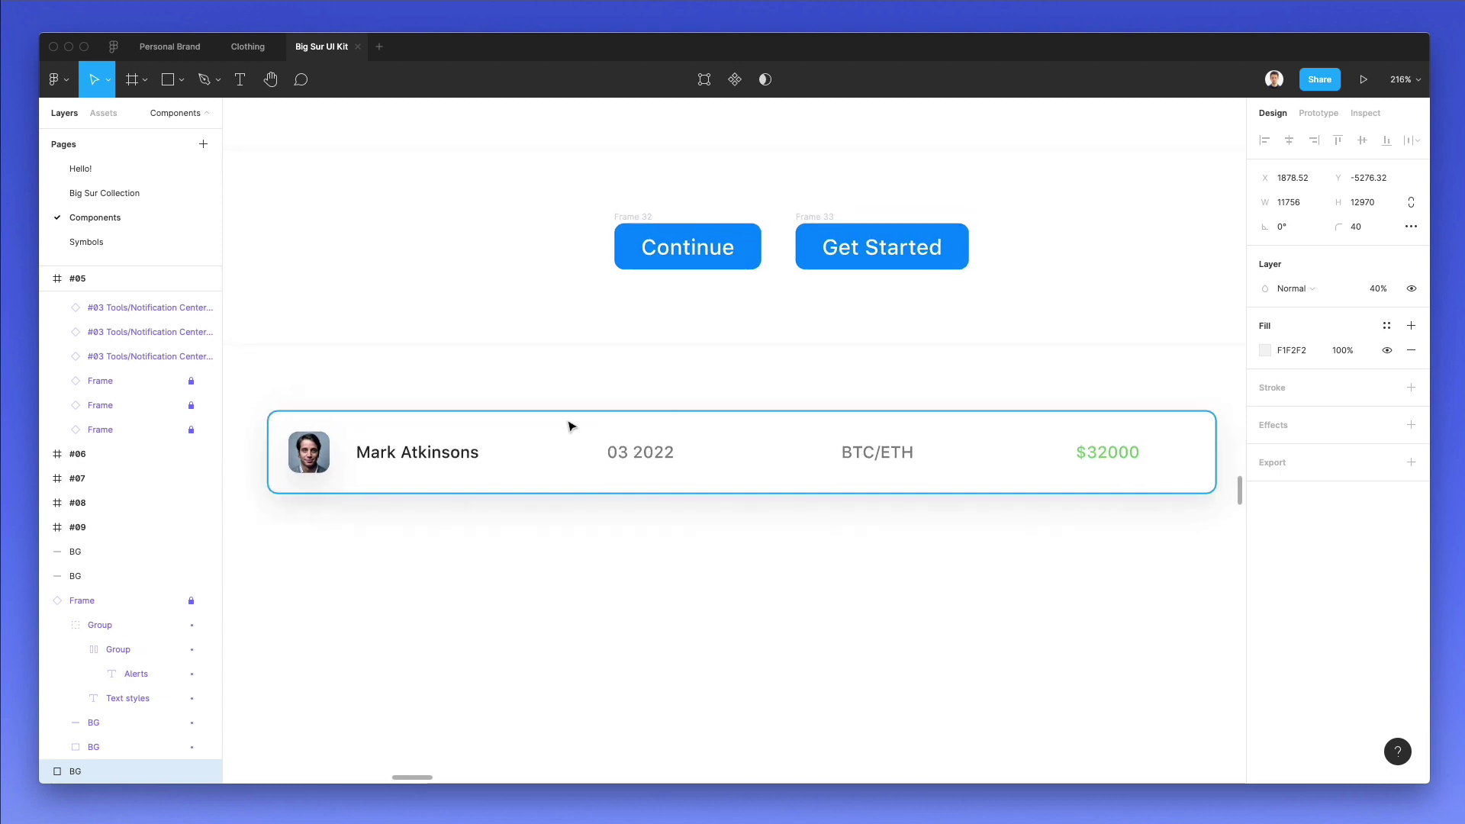
{"action": "left_click", "coordinate": [301, 439]}
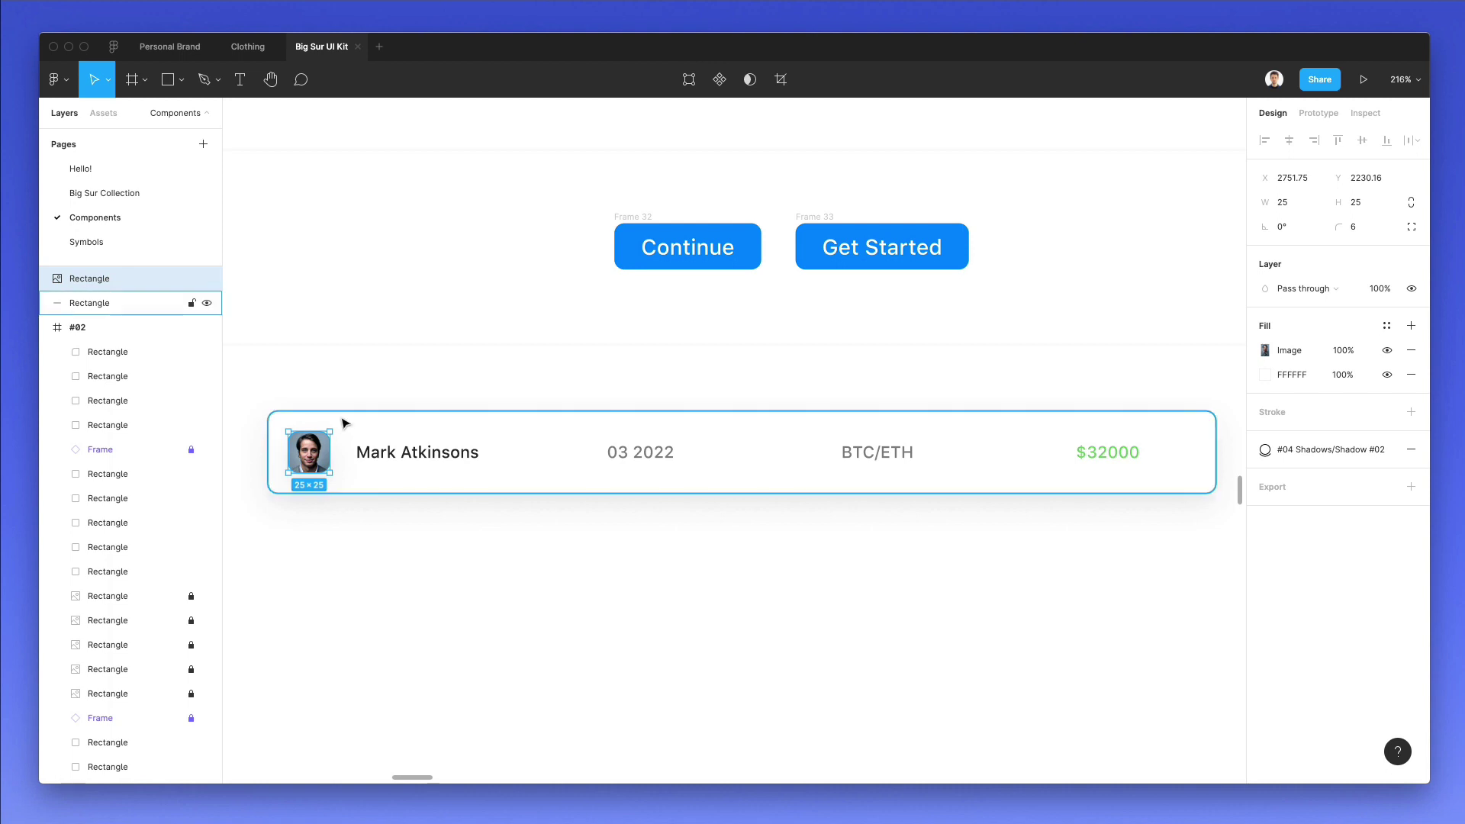
{"action": "left_click", "coordinate": [346, 422], "text": "shift"}
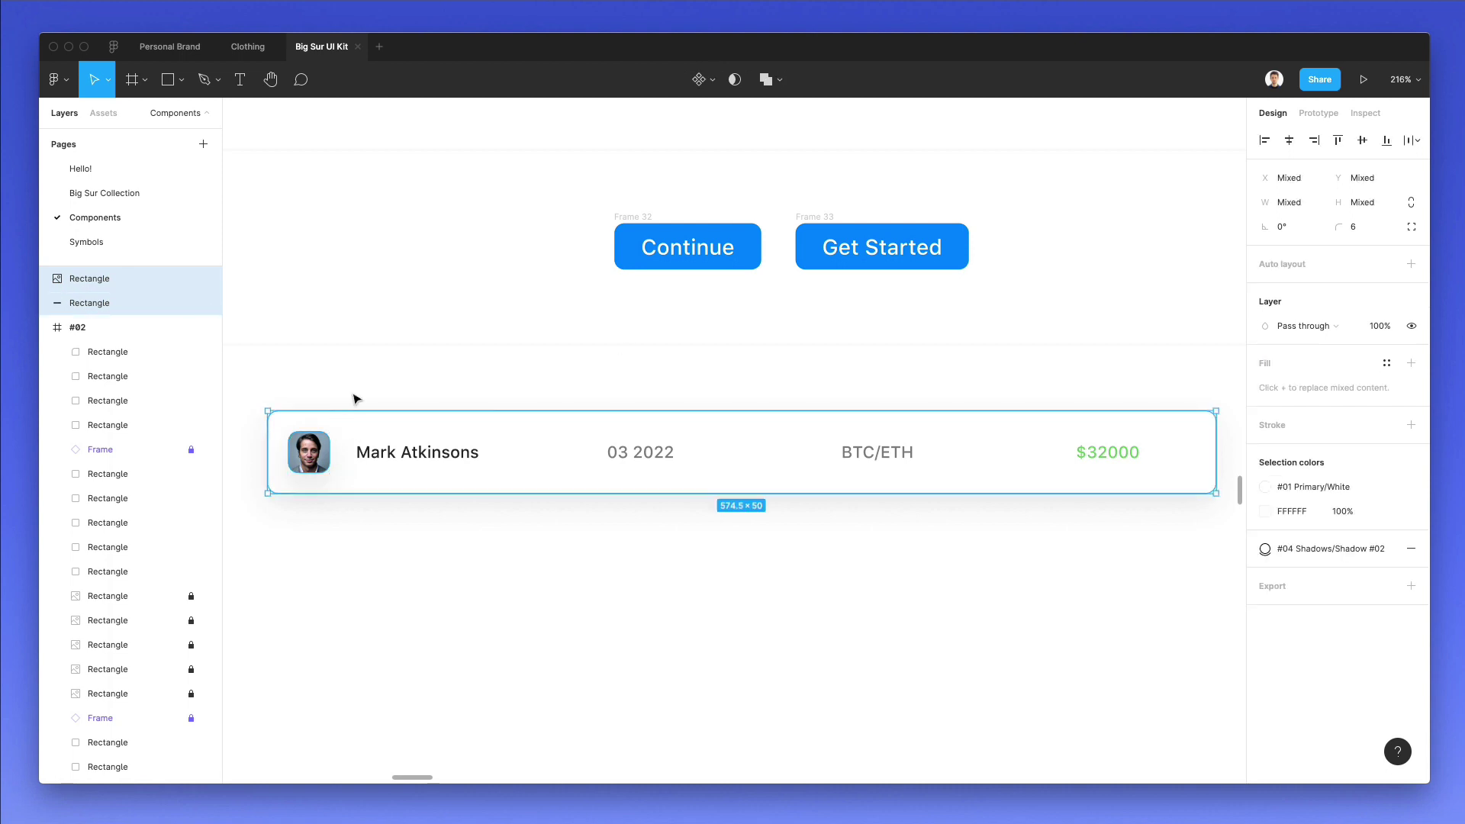
{"action": "left_click", "coordinate": [1411, 263]}
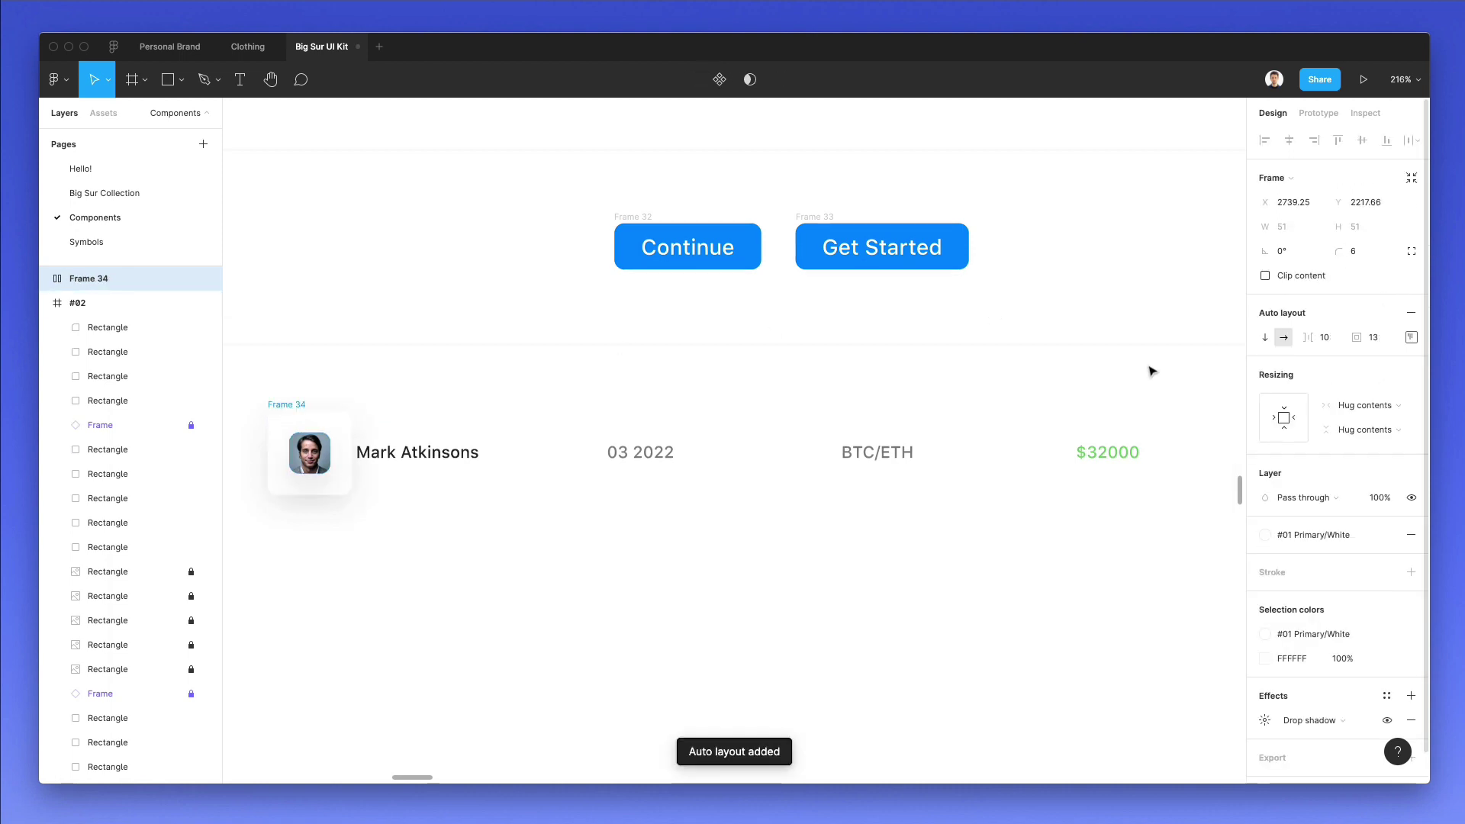
- Move the name, 03 2022, BTC/ETH and $32000 labels into Frame 34
{"action": "left_click", "coordinate": [400, 458]}
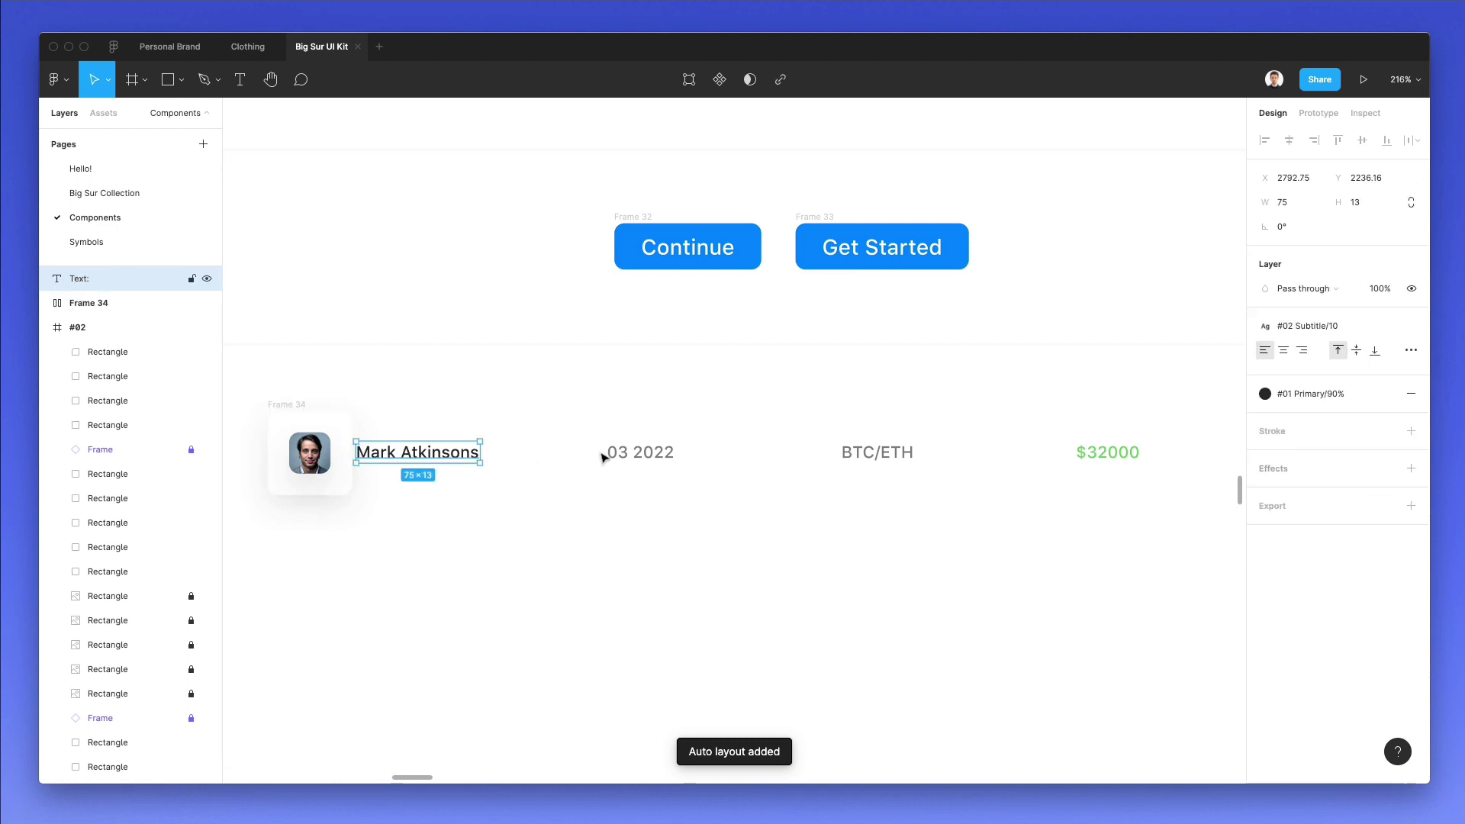
{"action": "left_click", "coordinate": [645, 454], "text": "shift"}
{"action": "left_click", "coordinate": [877, 454], "text": "shift"}
{"action": "left_click", "coordinate": [1107, 454], "text": "shift"}
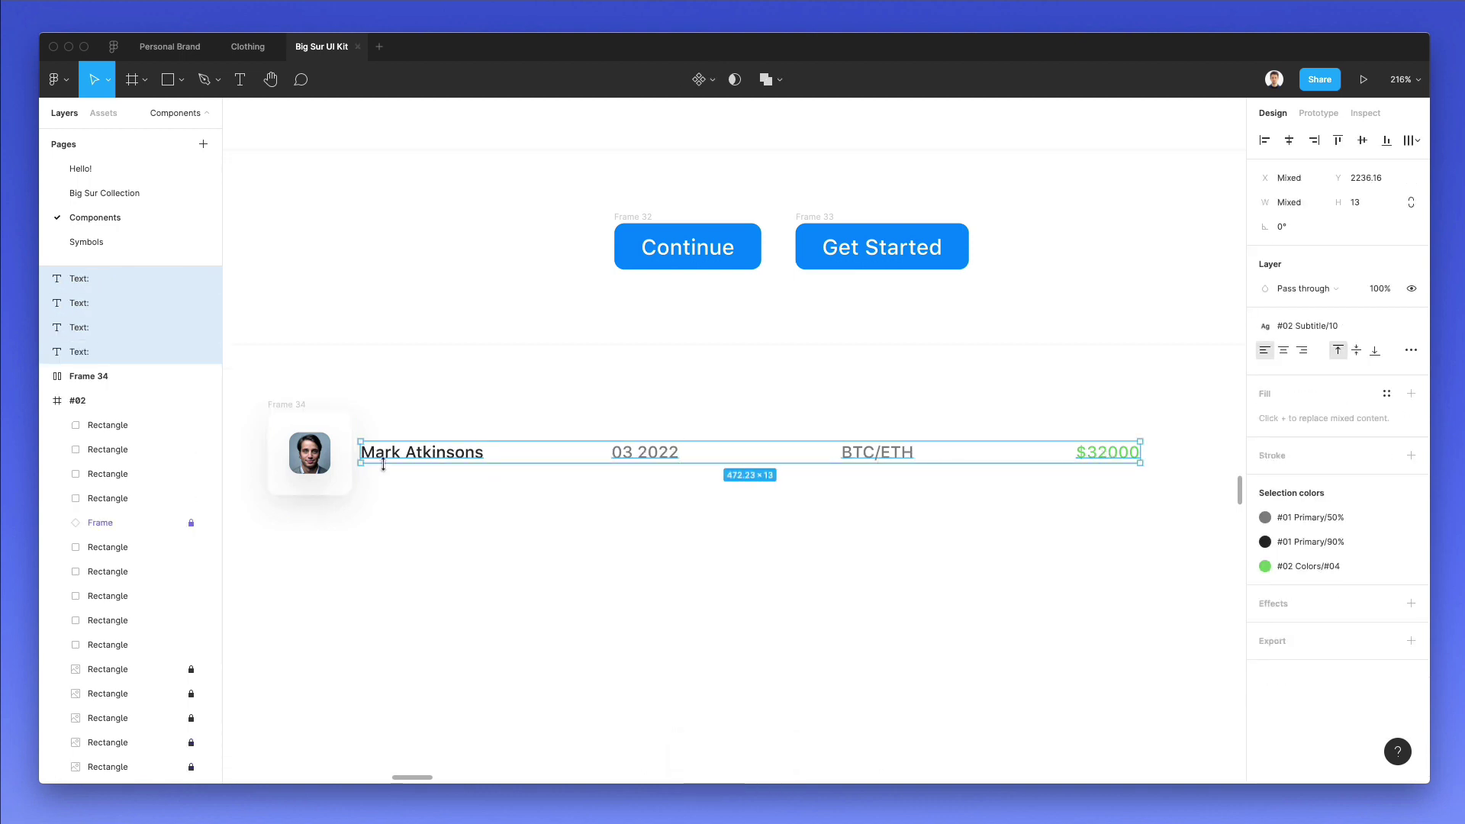
{"action": "left_click_drag", "start_coordinate": [95, 356], "coordinate": [92, 376]}
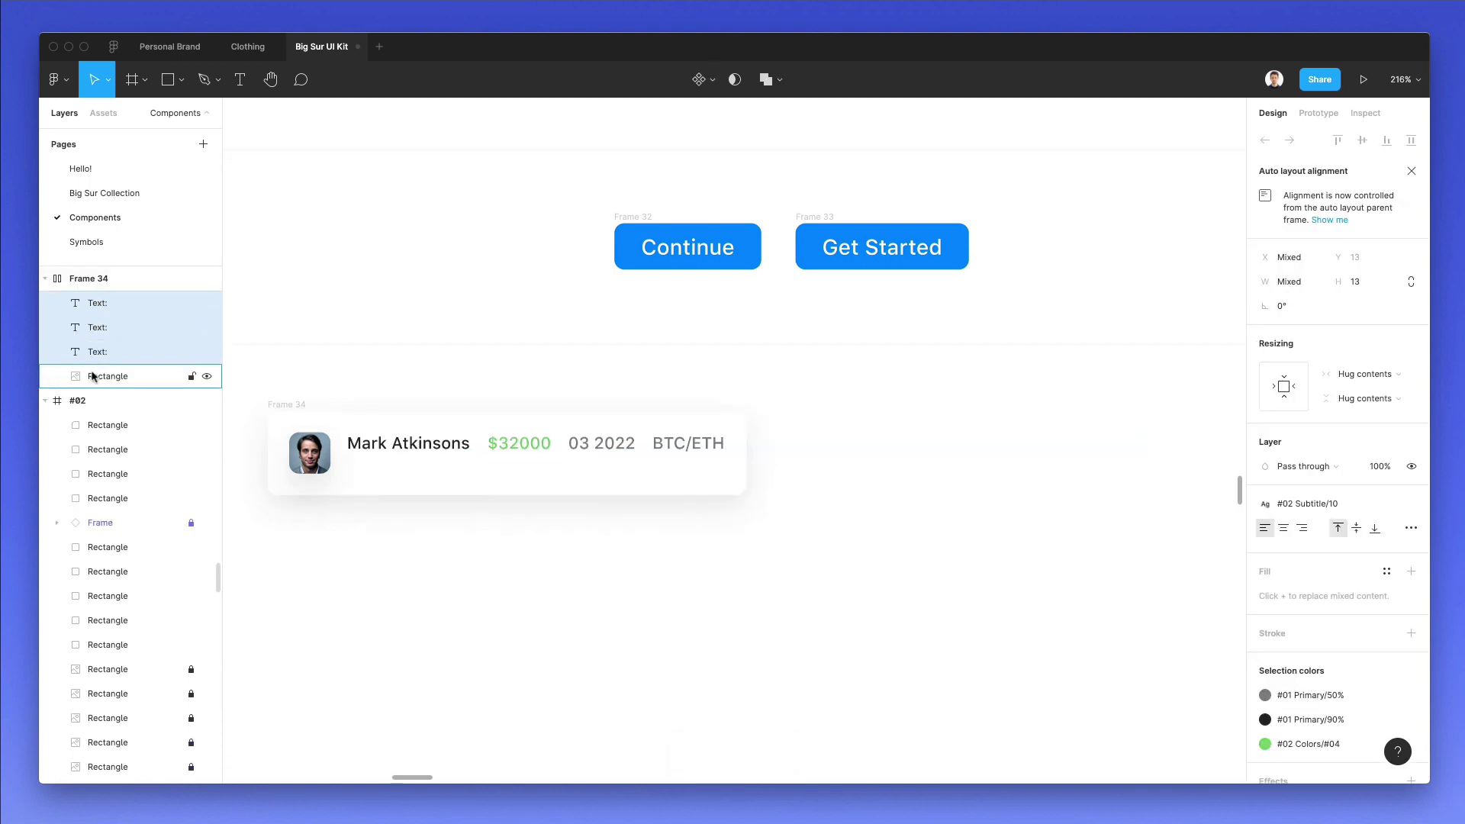
{"action": "left_click", "coordinate": [343, 421]}
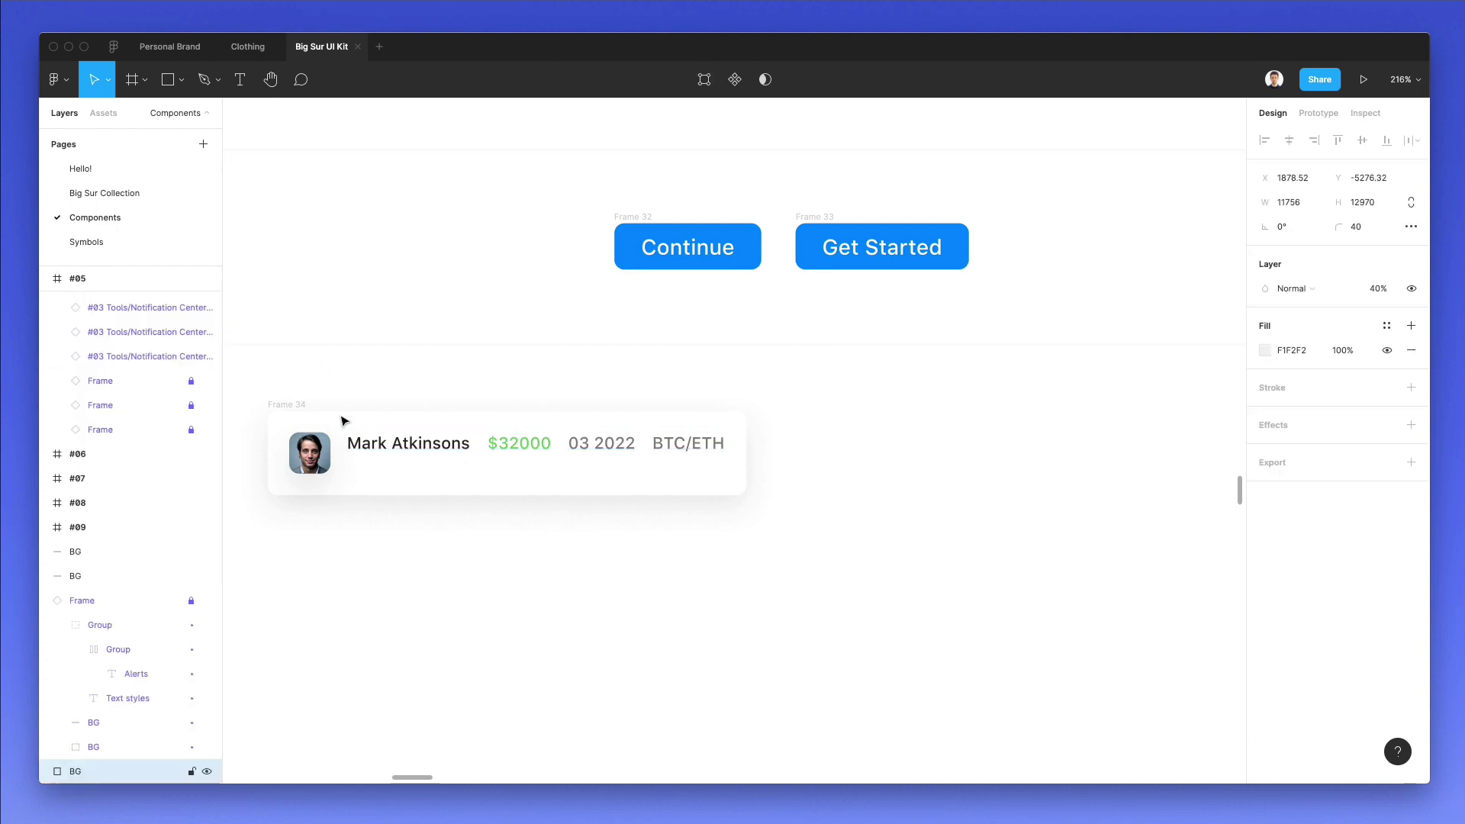
- Vertically centre the avatar and labels inside the Frame 34 card
{"action": "scroll", "coordinate": [304, 427], "scroll_direction": "up", "scroll_amount": 5}
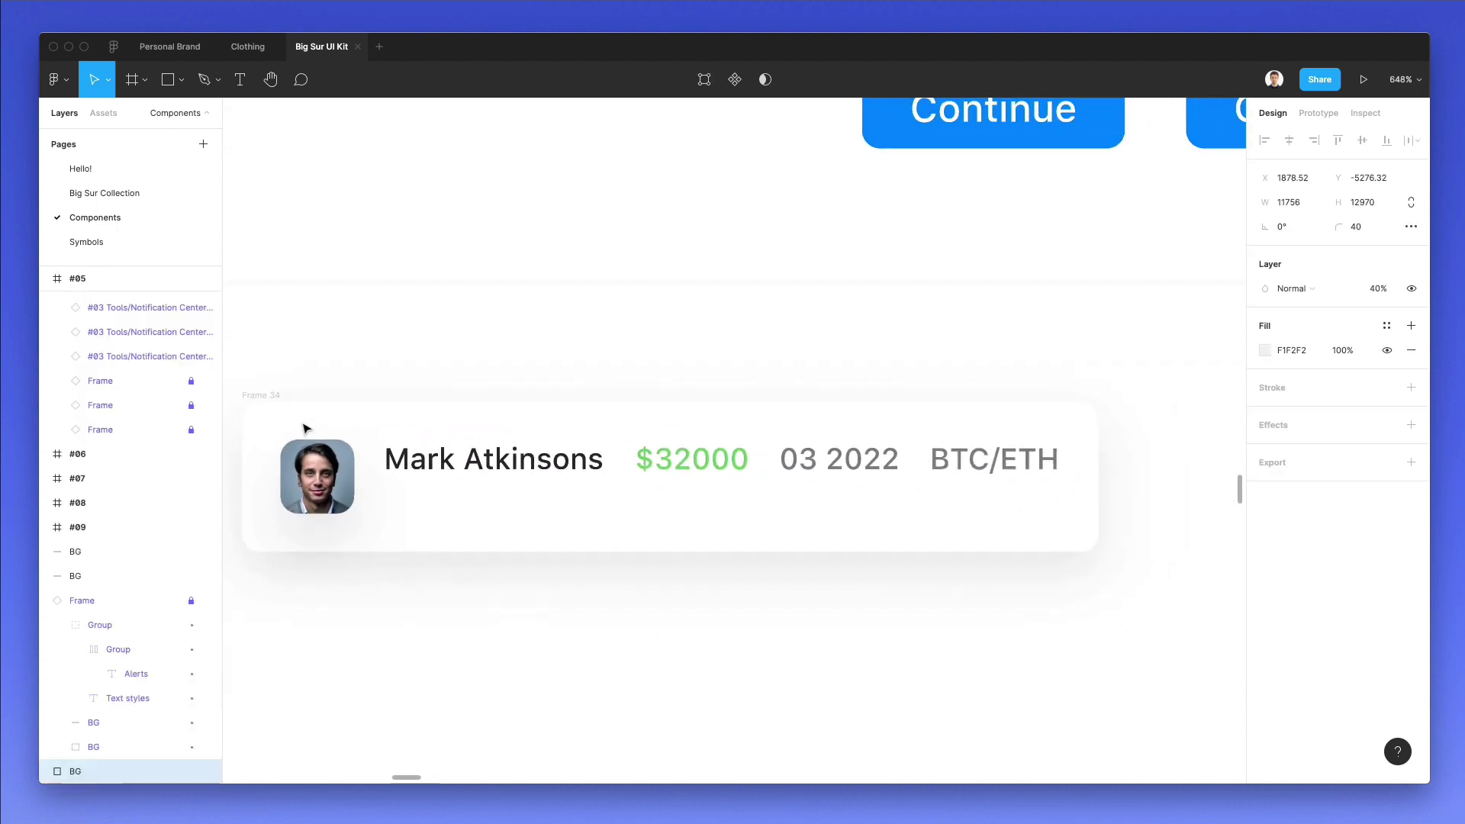
{"action": "left_click", "coordinate": [345, 437]}
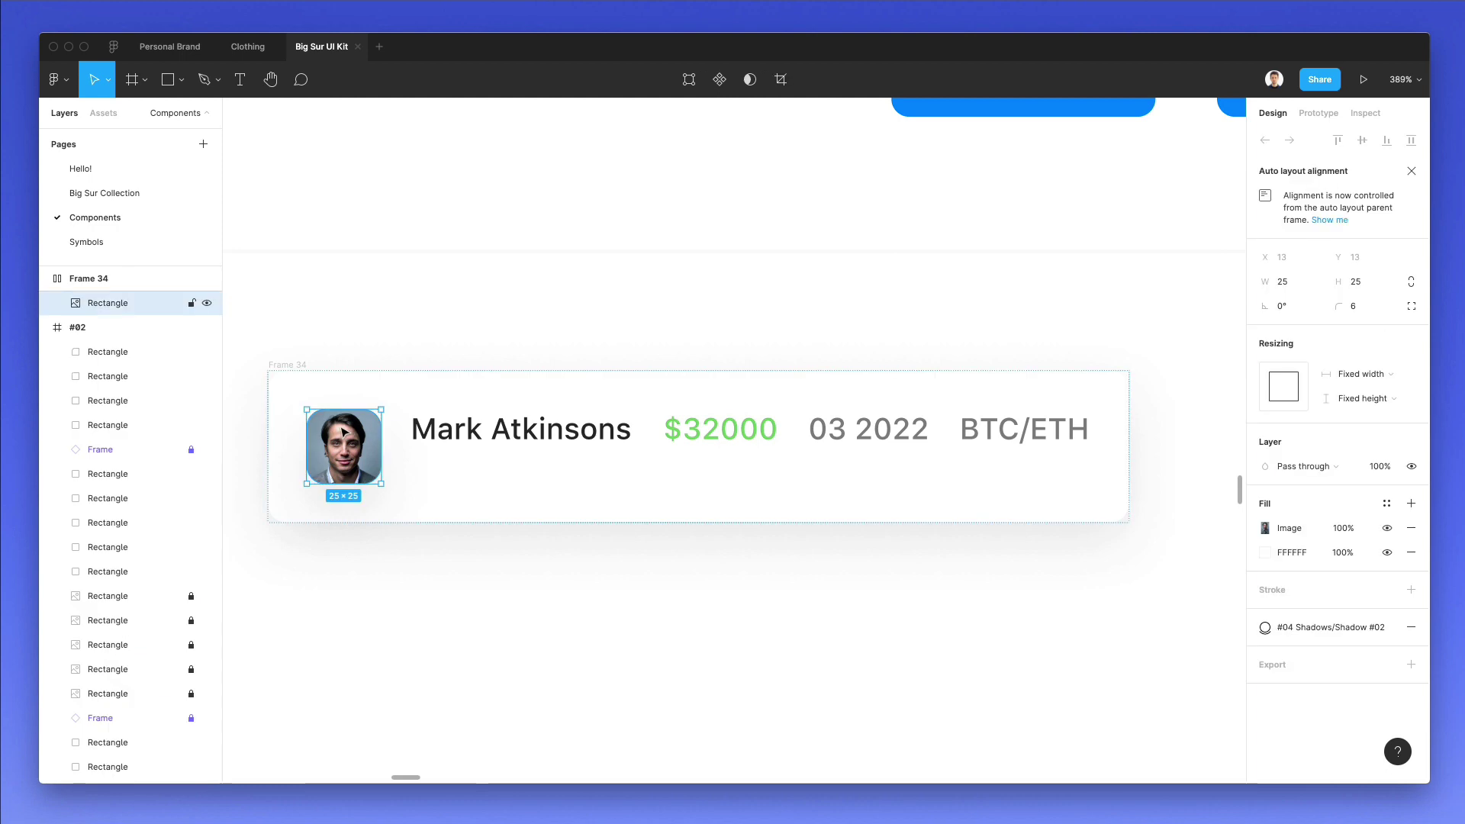
{"action": "left_click", "coordinate": [115, 340]}
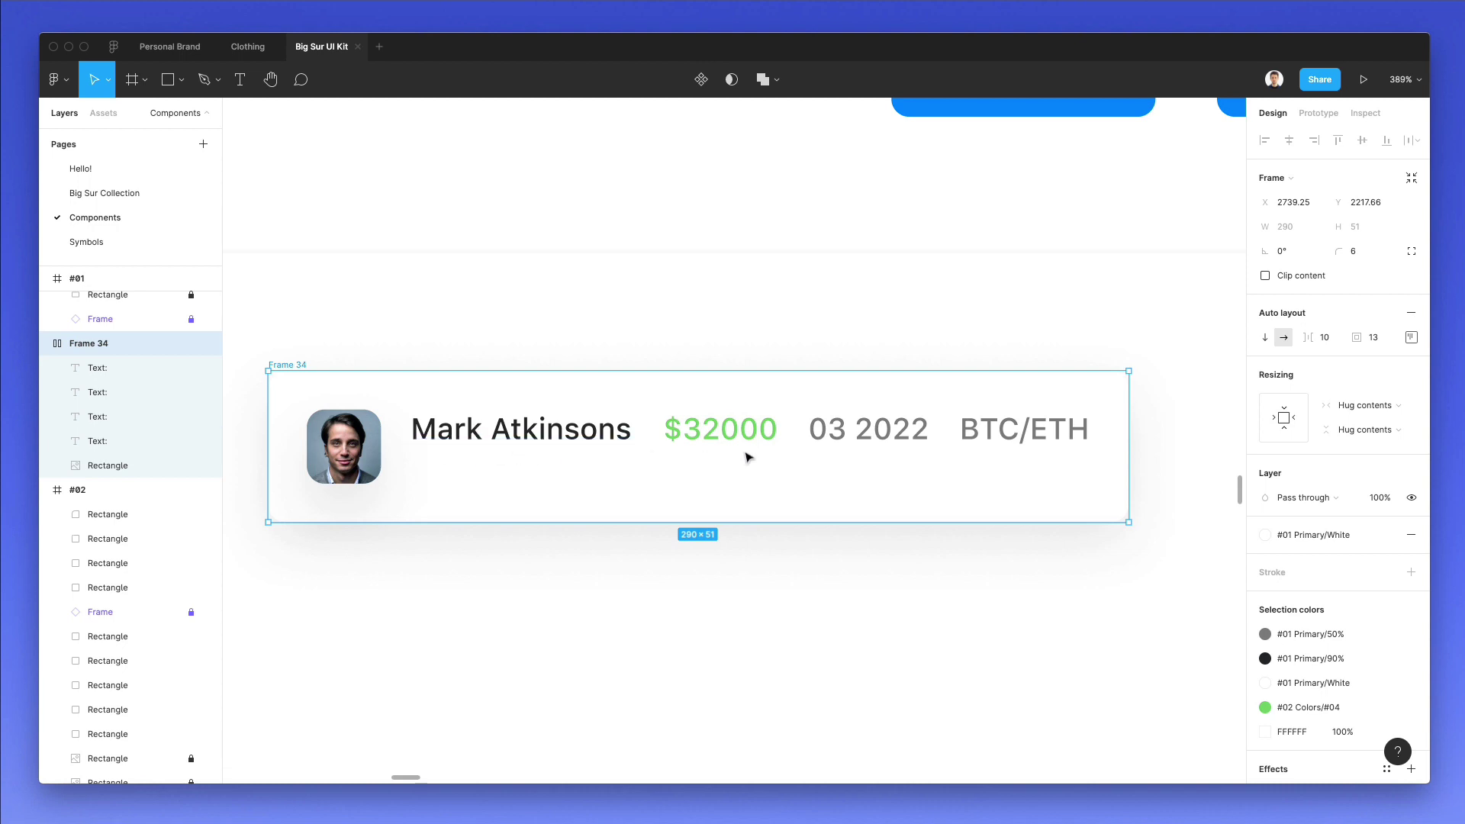
{"action": "left_click", "coordinate": [1408, 337]}
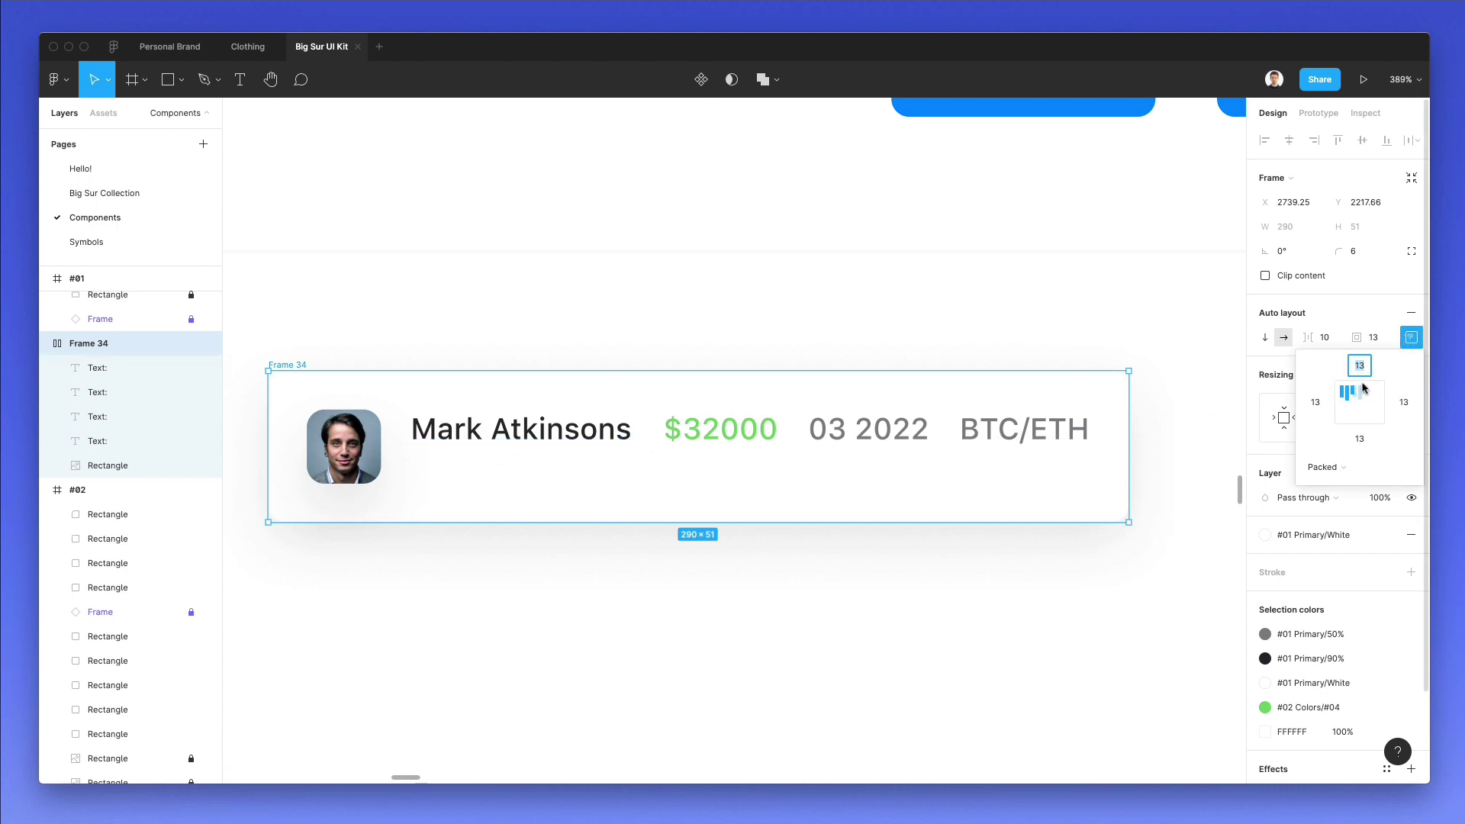
{"action": "left_click", "coordinate": [1363, 404]}
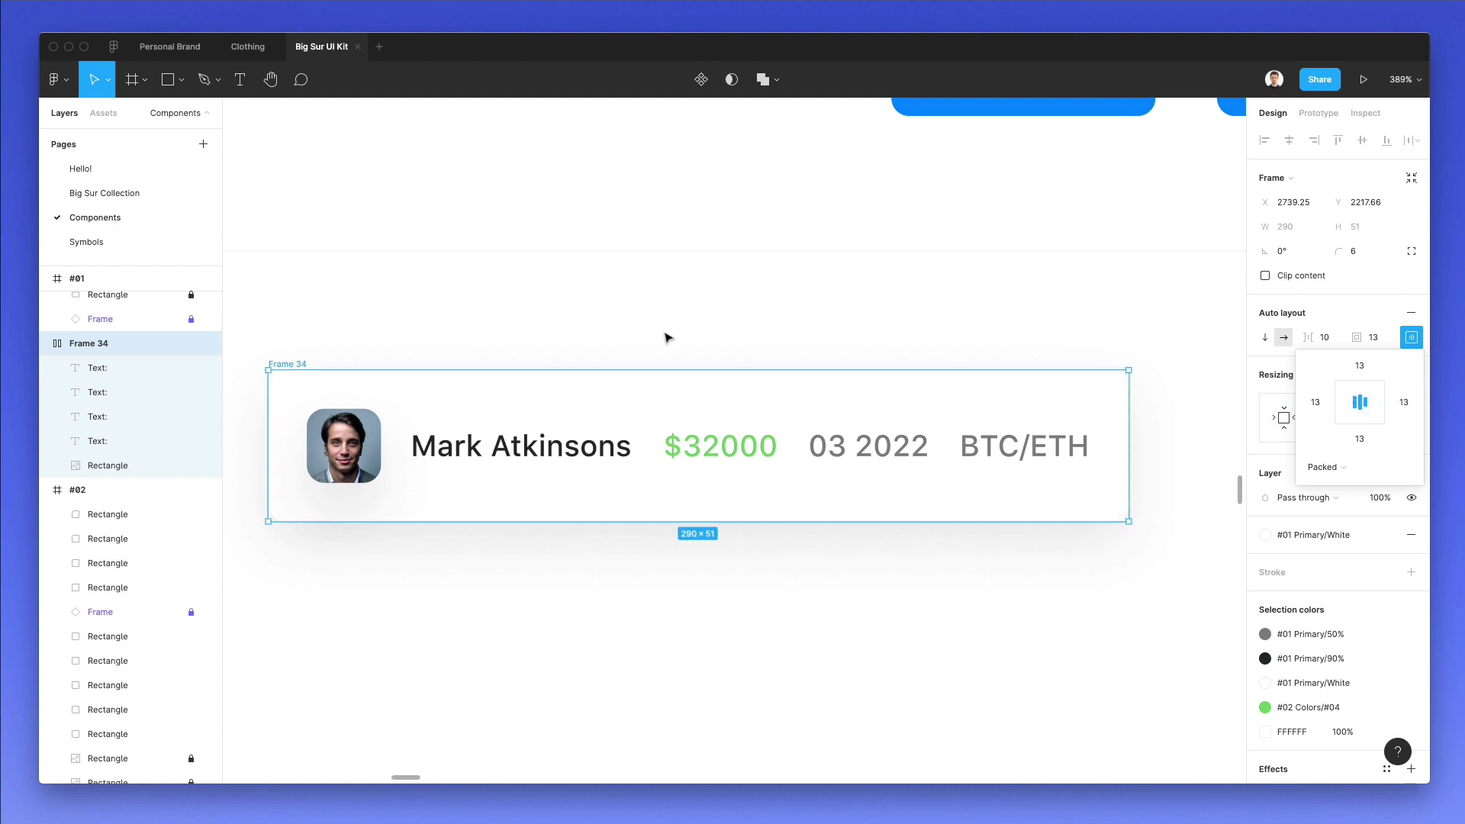
- Widen the Frame 34 card to 384 px
{"action": "scroll", "coordinate": [665, 336], "scroll_direction": "down", "scroll_amount": 3}
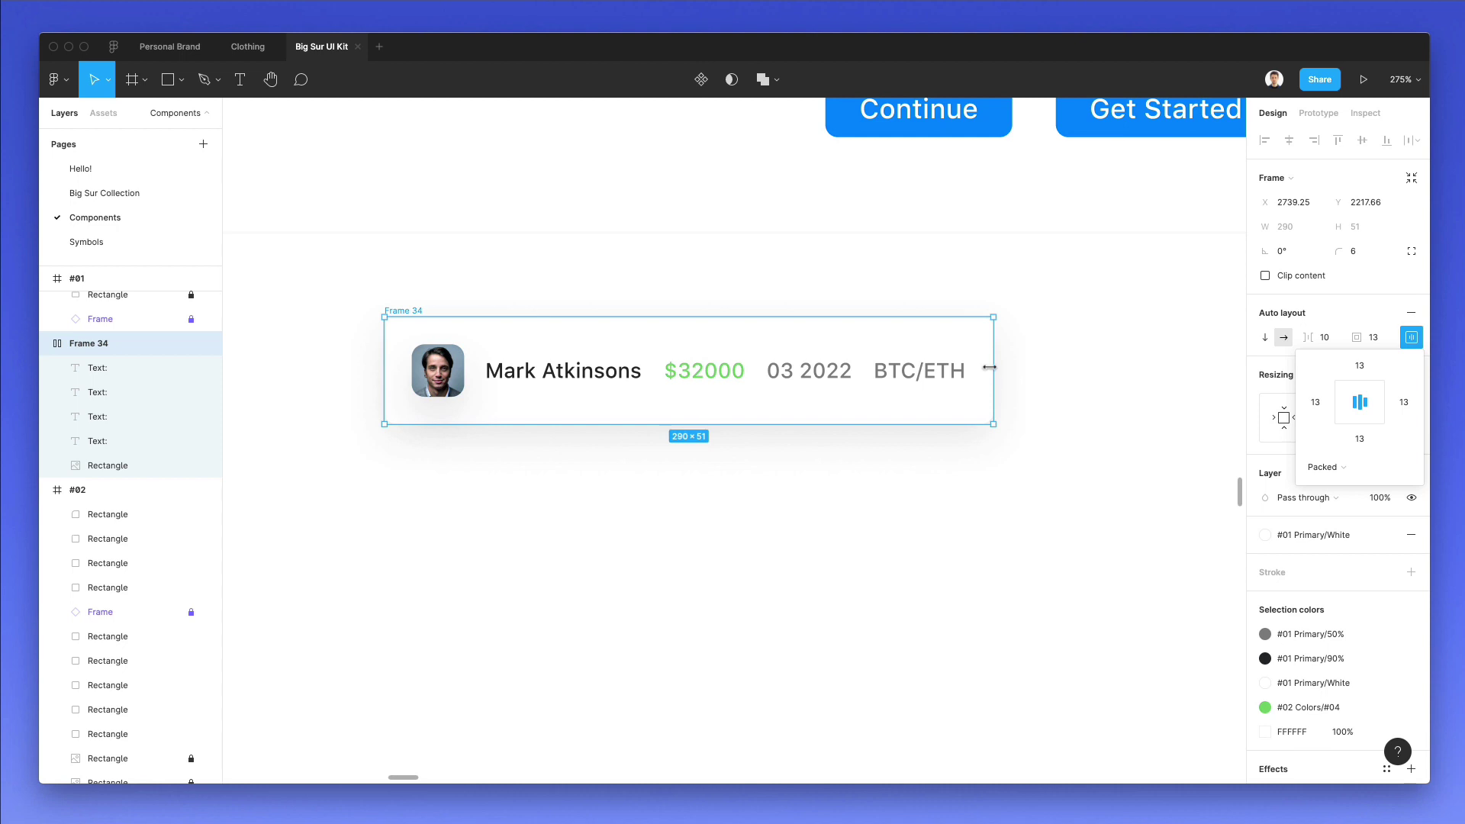
{"action": "left_click_drag", "start_coordinate": [989, 367], "coordinate": [945, 366]}
{"action": "scroll", "coordinate": [945, 367], "scroll_direction": "down", "scroll_amount": 2}
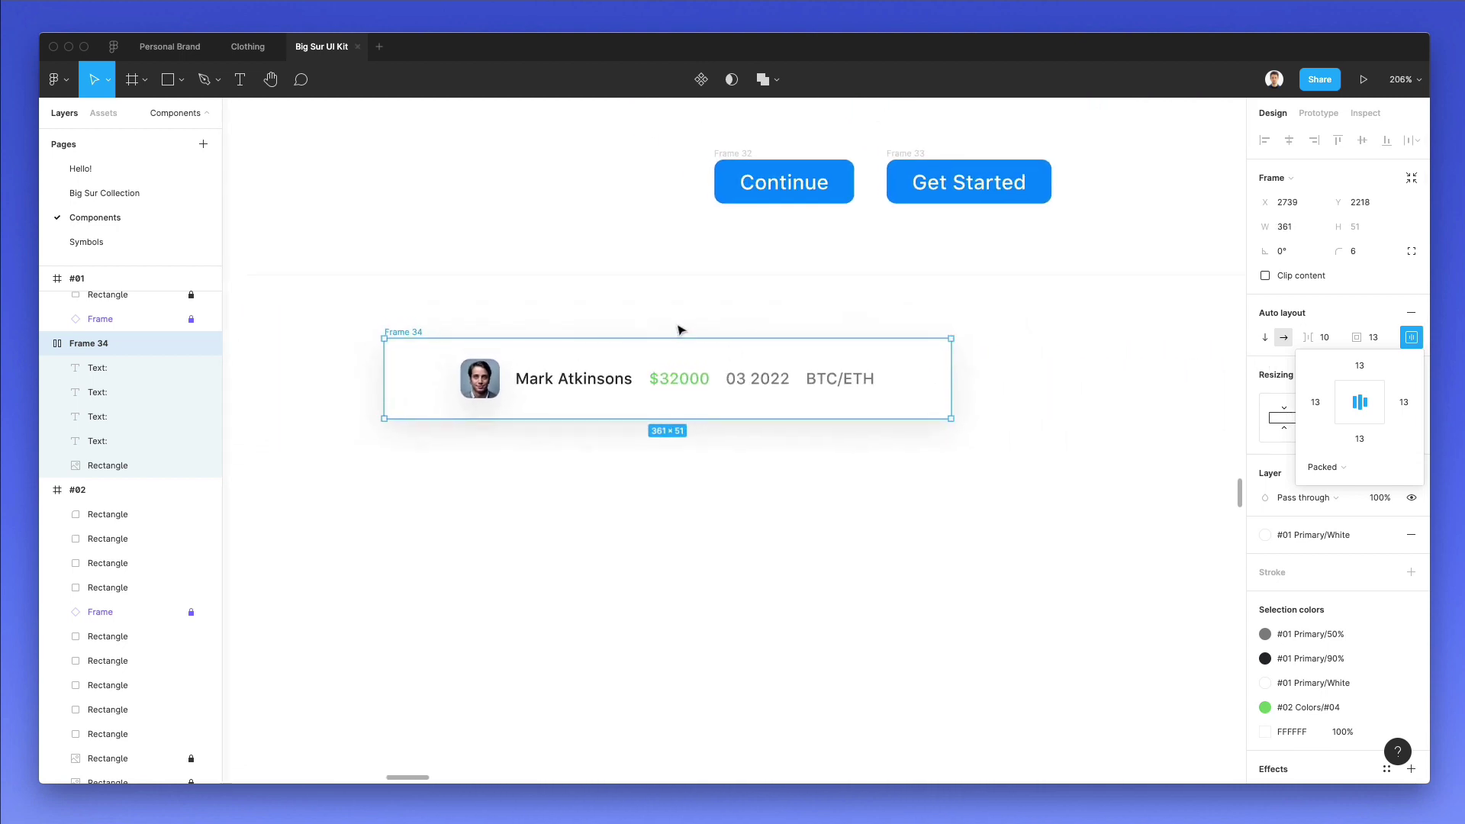
{"action": "scroll", "coordinate": [677, 328], "scroll_direction": "up", "scroll_amount": 2}
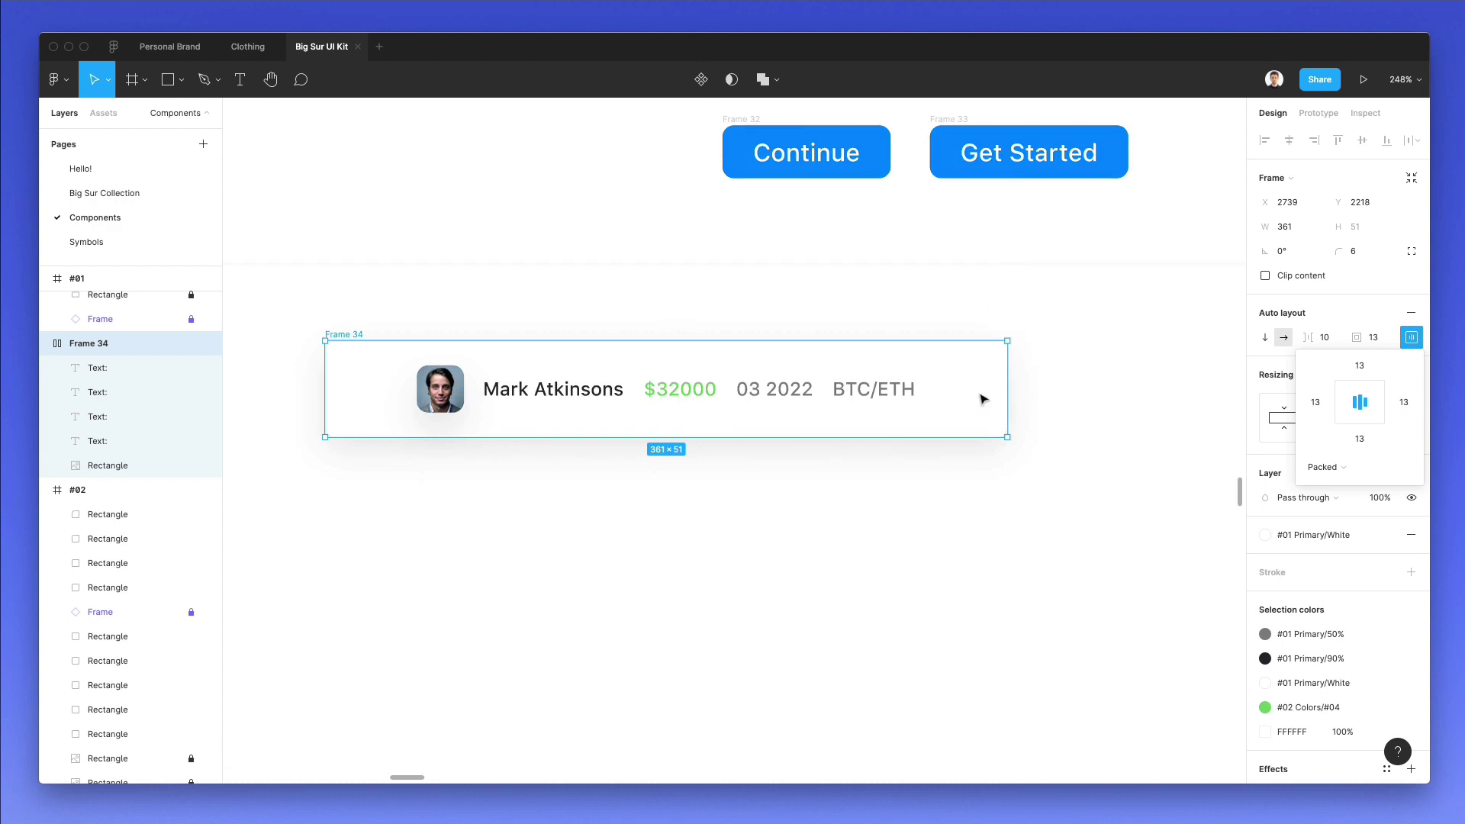
{"action": "left_click_drag", "start_coordinate": [1004, 386], "coordinate": [1049, 386]}
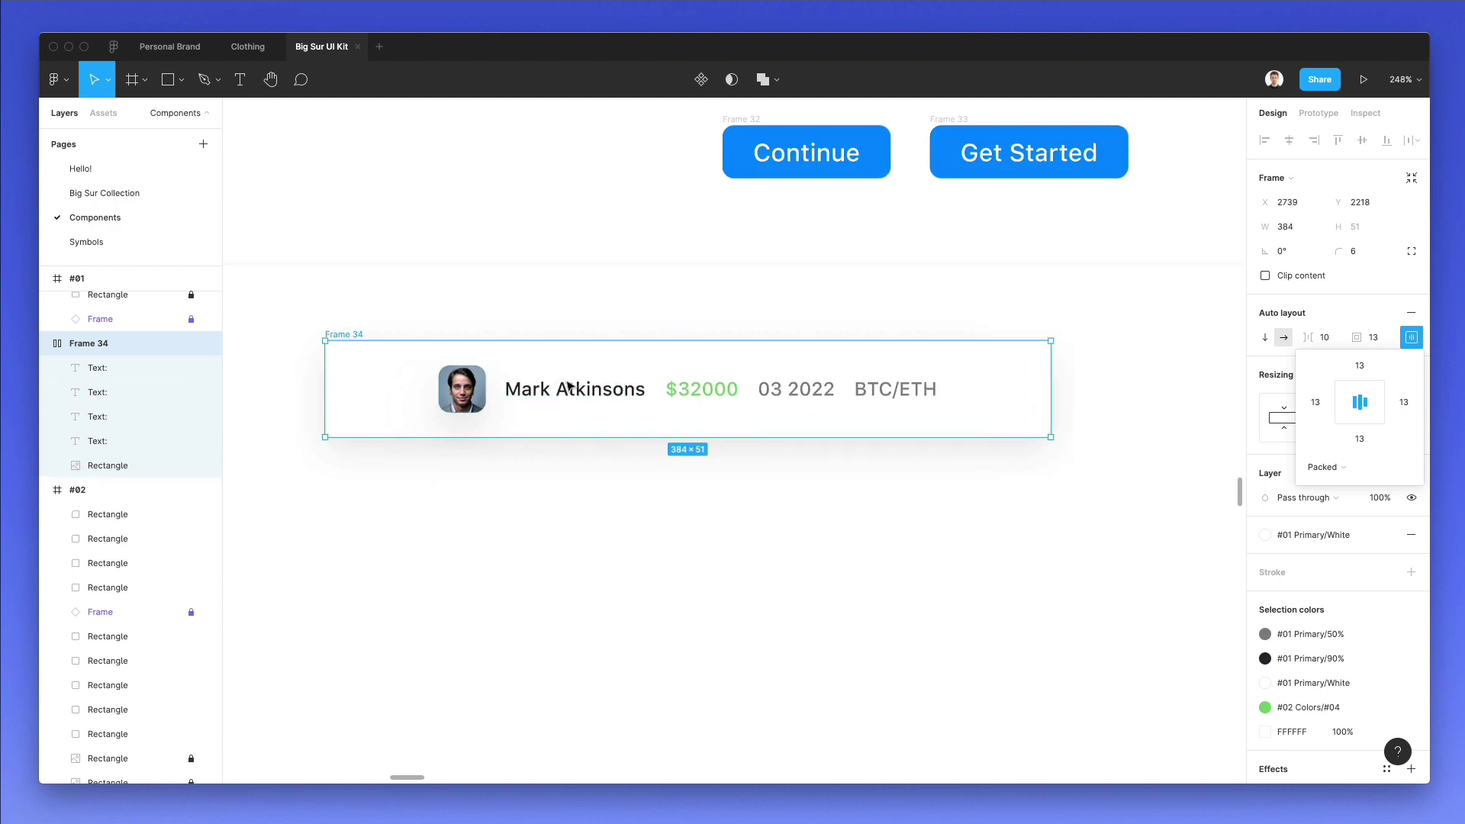
- Set Frame 34 to Space between distribution and resize the card to 414 px wide
{"action": "left_click", "coordinate": [1326, 467]}
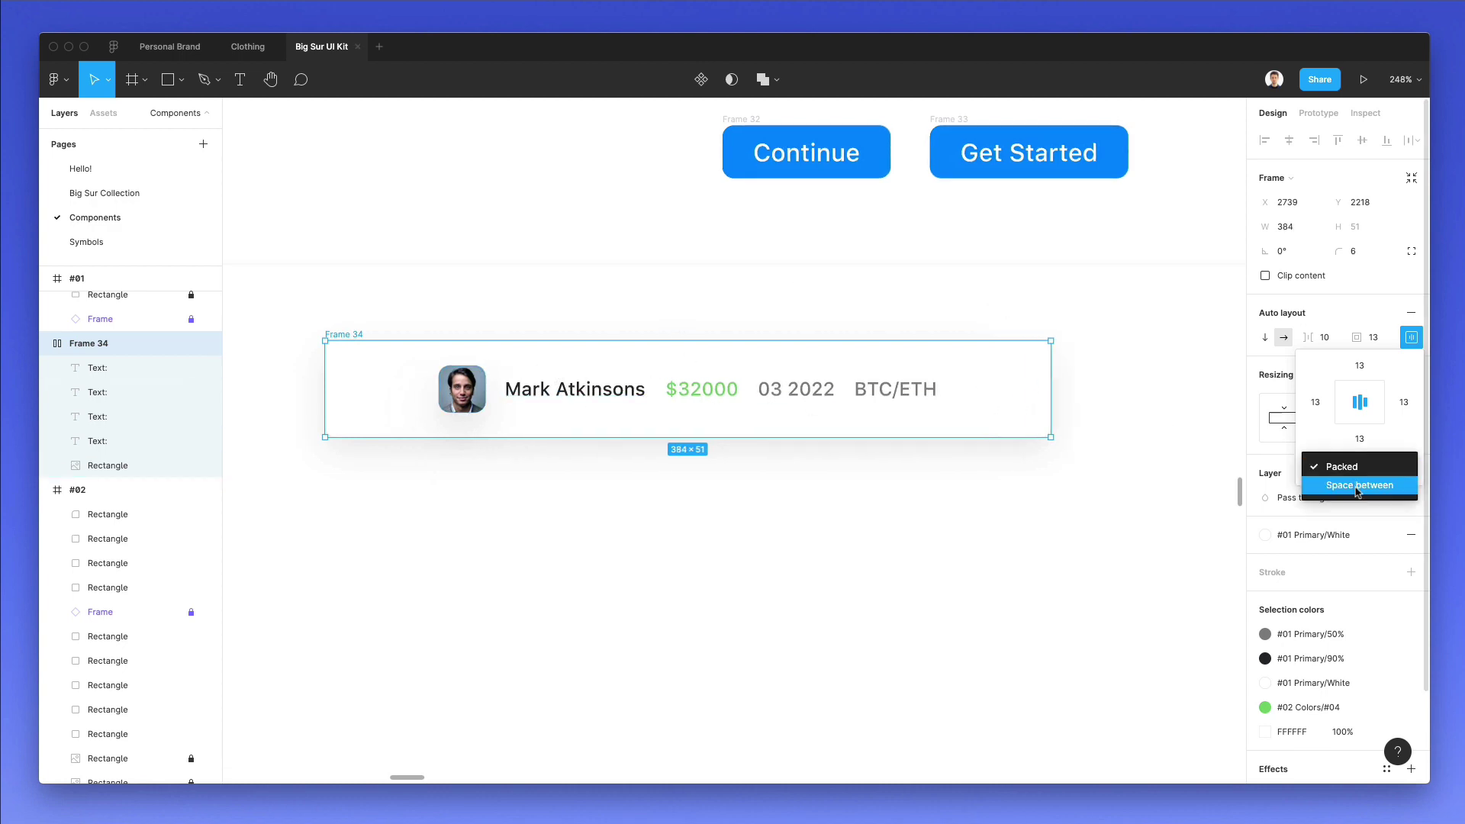
{"action": "left_click", "coordinate": [1358, 486]}
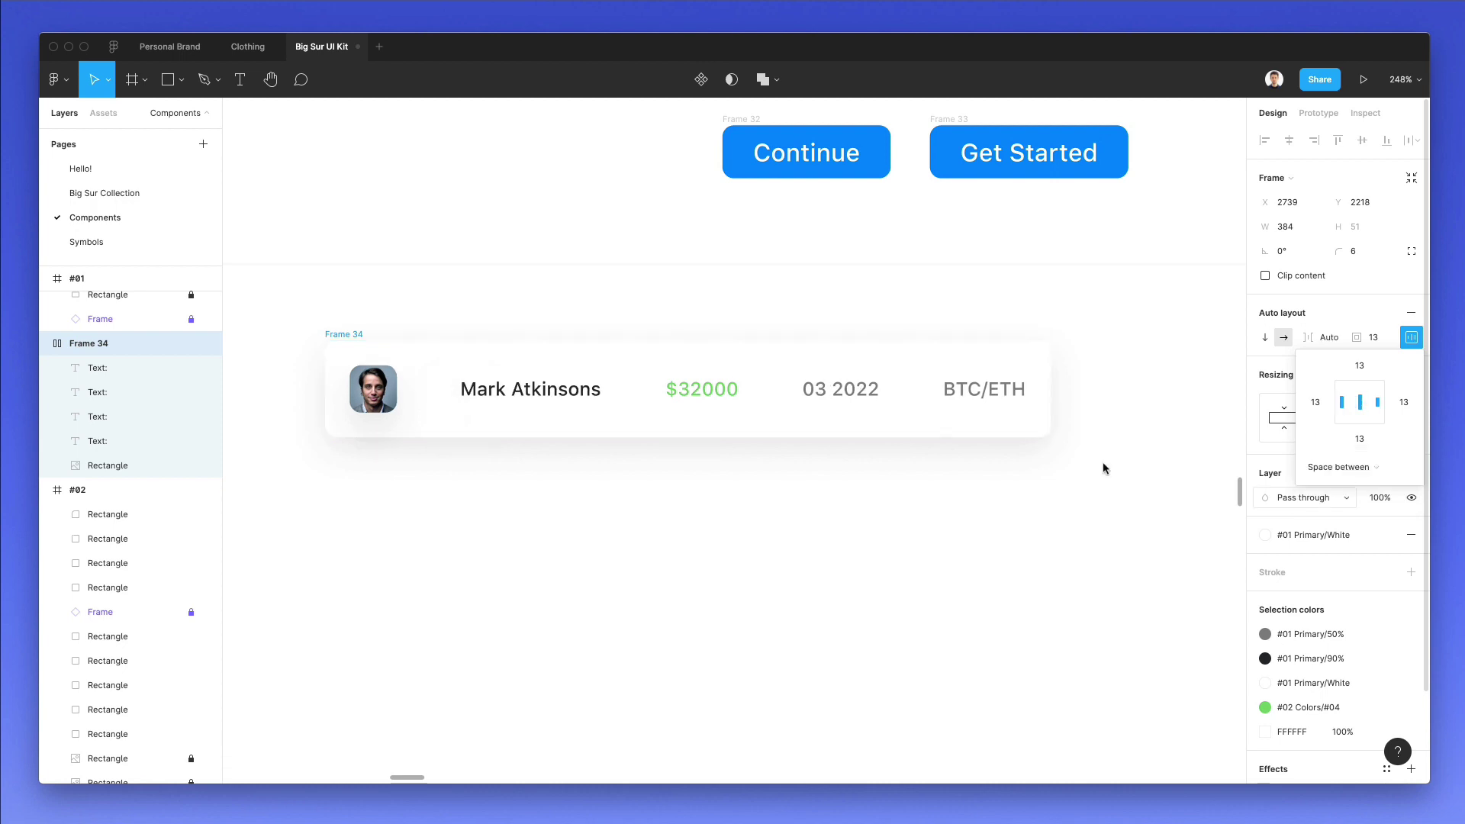
{"action": "left_click_drag", "start_coordinate": [1054, 390], "coordinate": [938, 379]}
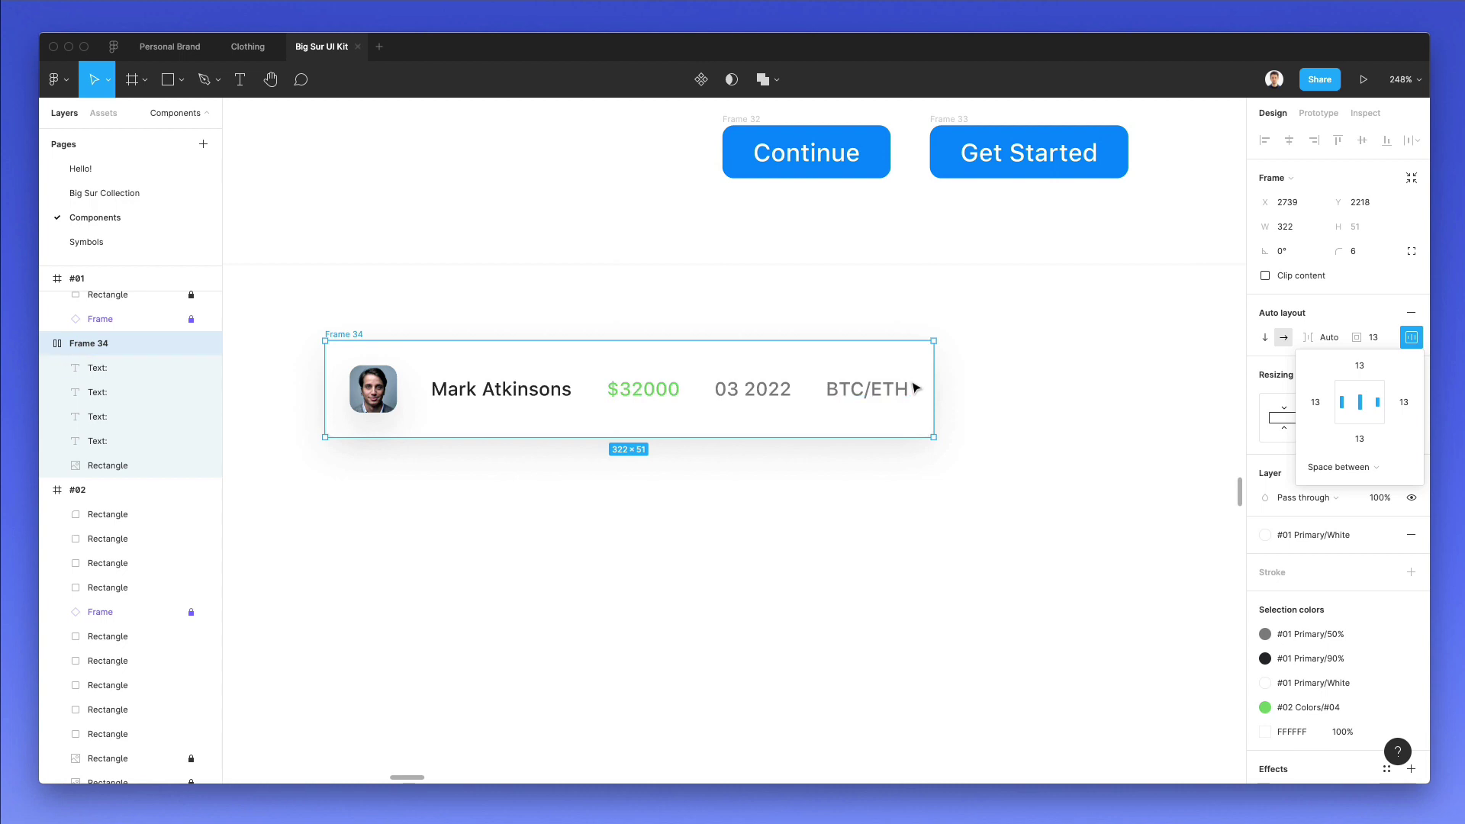
{"action": "left_click", "coordinate": [909, 388]}
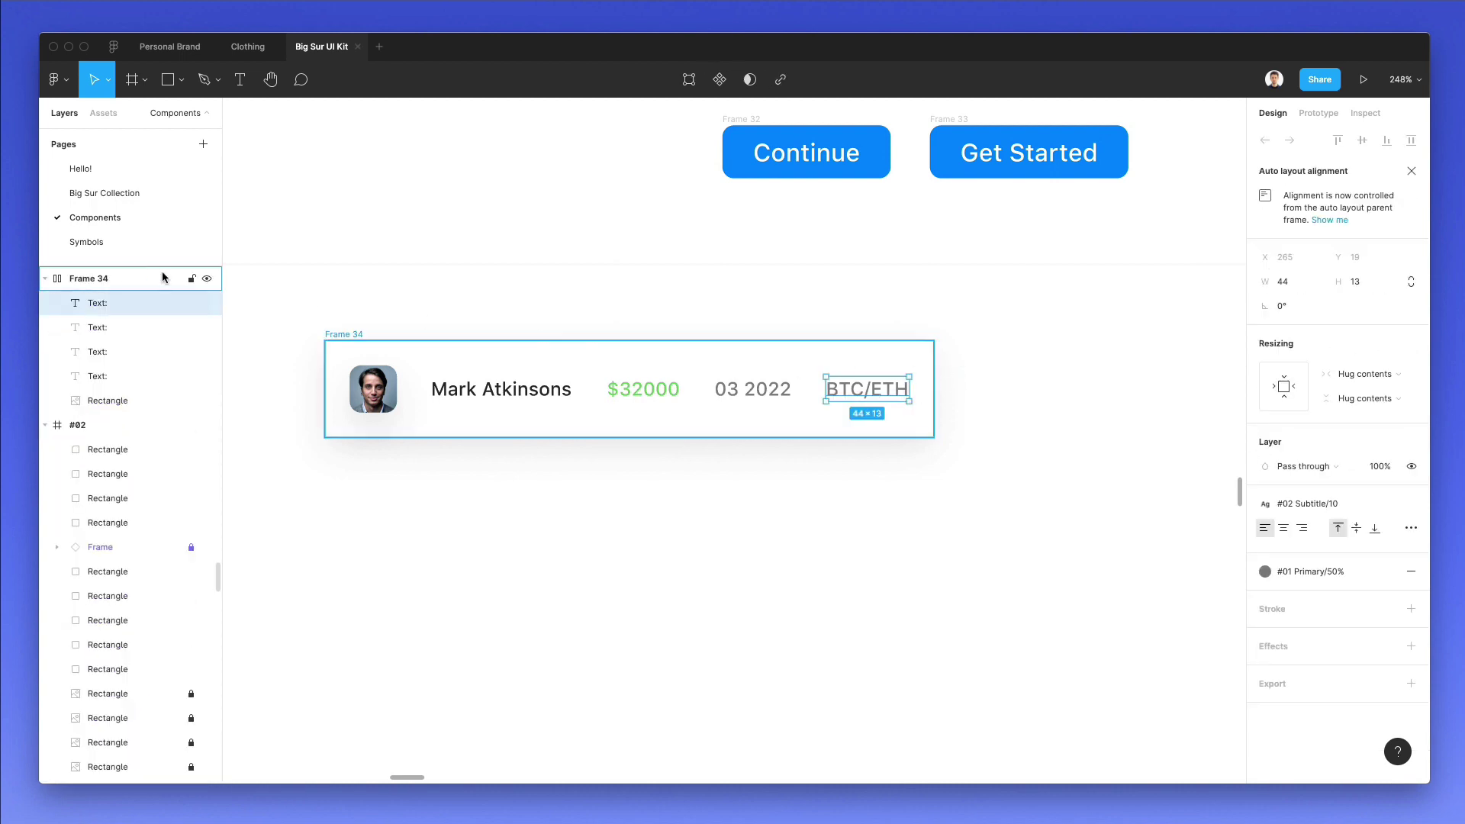
{"action": "scroll", "coordinate": [164, 328], "scroll_direction": "up", "scroll_amount": 1}
{"action": "left_click", "coordinate": [157, 334]}
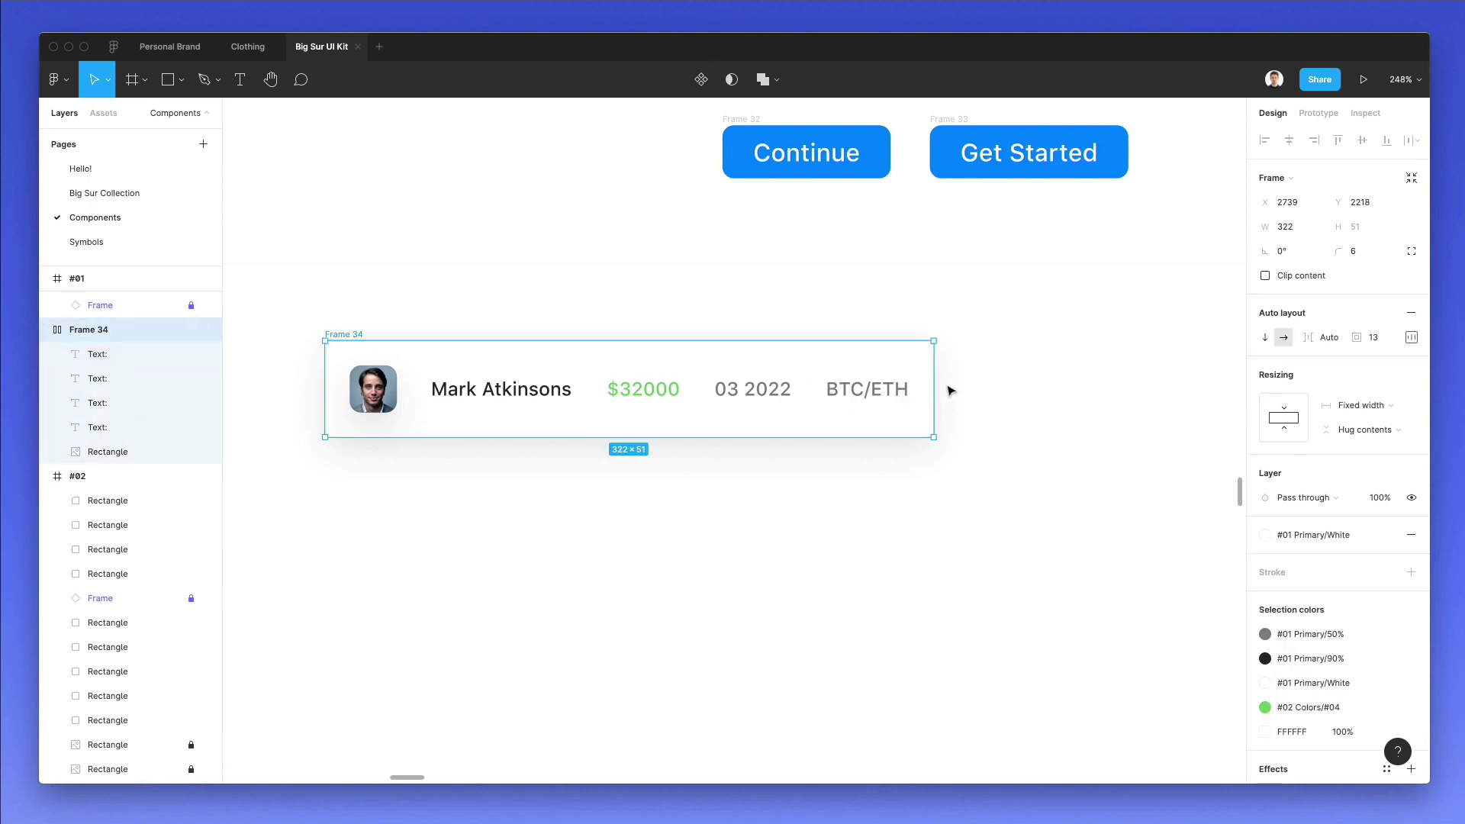
{"action": "left_click_drag", "start_coordinate": [934, 386], "coordinate": [1107, 386]}
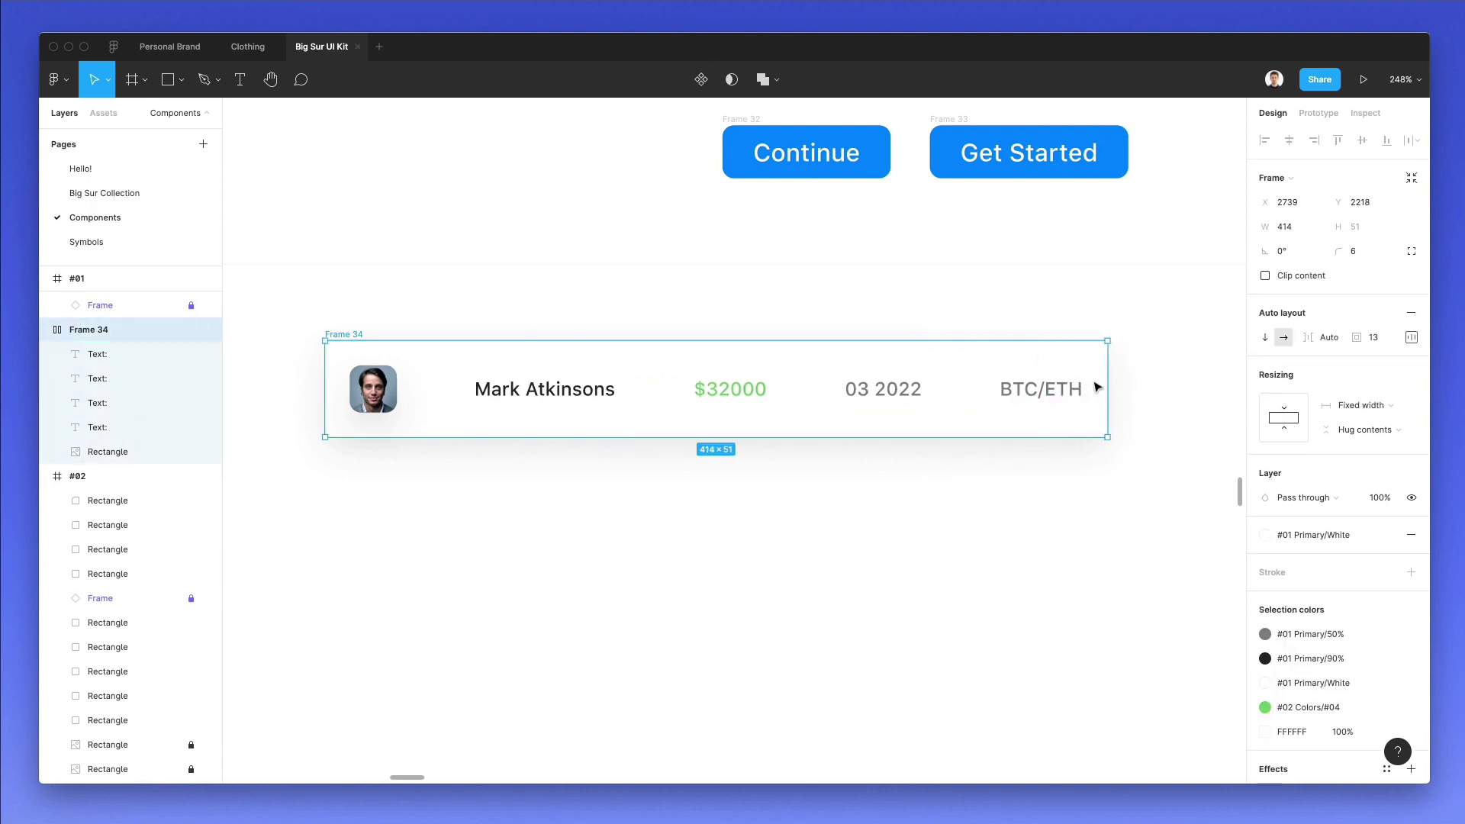
- Set the card padding to 60 right and 43 left, and raise the bottom padding to 63
{"action": "left_click", "coordinate": [1409, 338]}
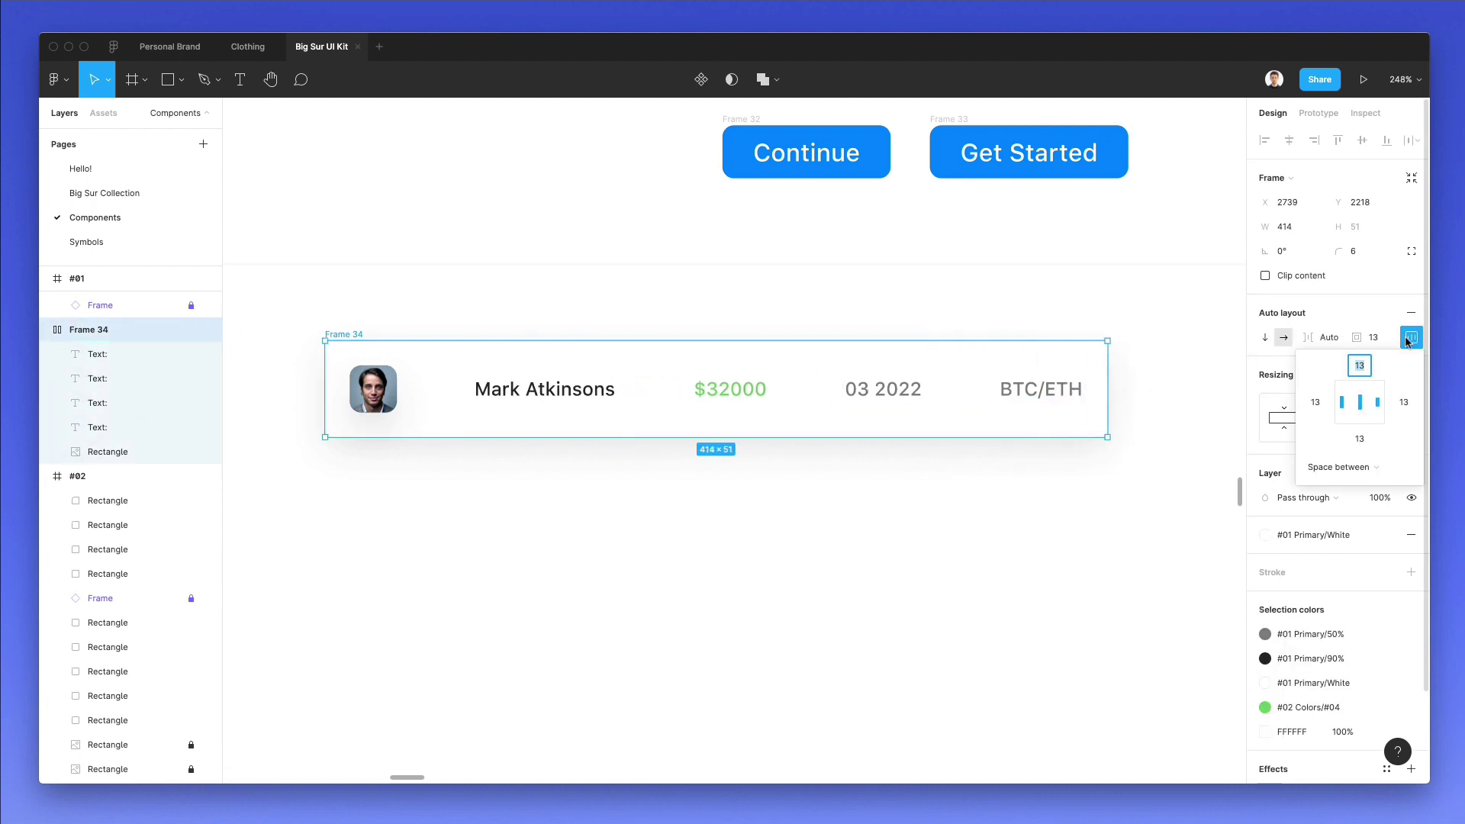
{"action": "left_click", "coordinate": [1403, 412]}
{"action": "key", "text": "shift+Up"}
{"action": "key", "text": "shift+Up"}
{"action": "key", "text": "shift+Up"}
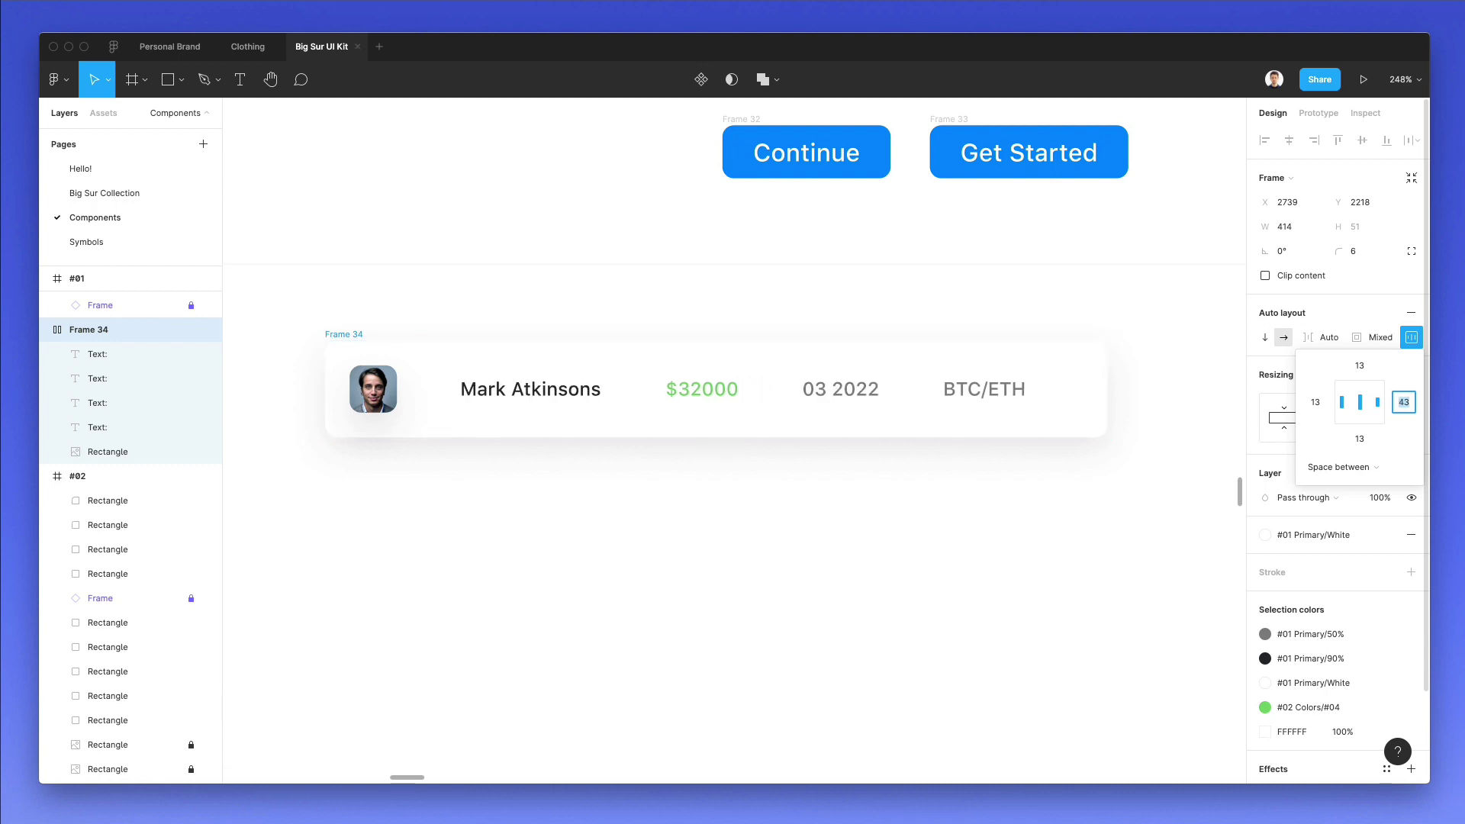
{"action": "key", "text": "shift+Up"}
{"action": "key", "text": "Up"}
{"action": "key", "text": "Up"}
{"action": "key", "text": "Up"}
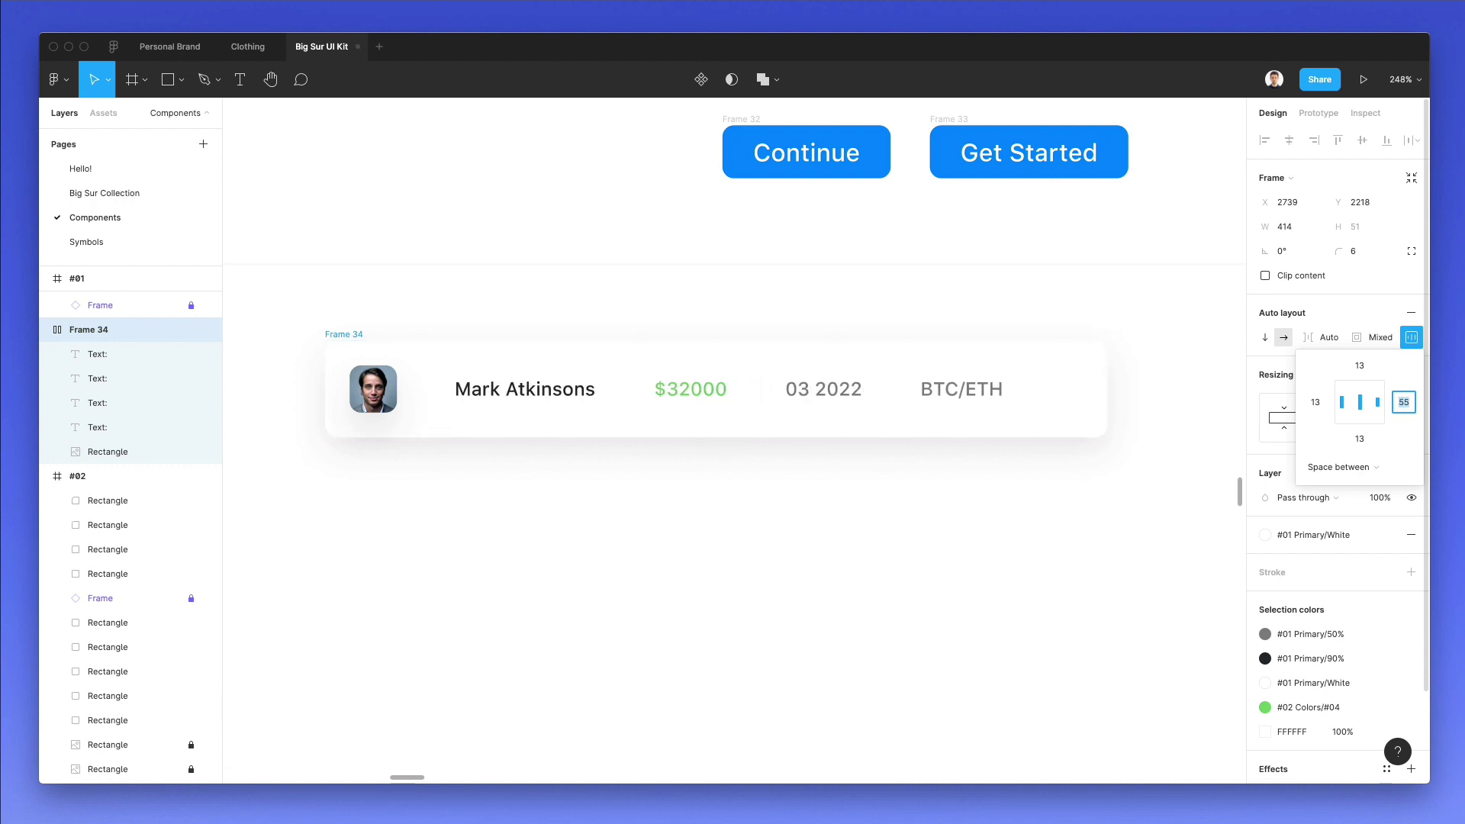
{"action": "key", "text": "Up"}
{"action": "key", "text": "Up"}
{"action": "key", "text": "Up"}
{"action": "key", "text": "Up"}
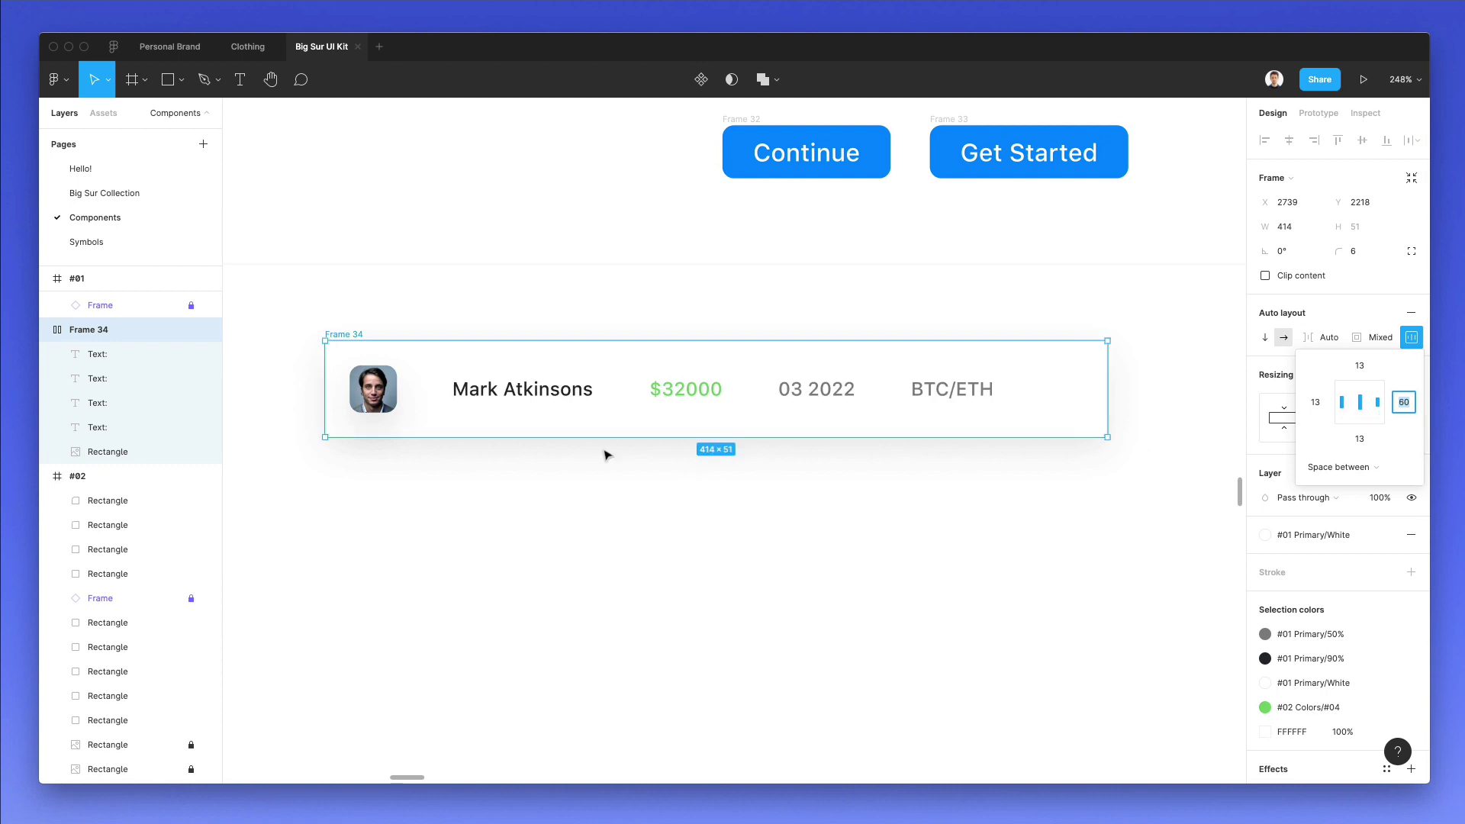
{"action": "left_click", "coordinate": [1315, 402]}
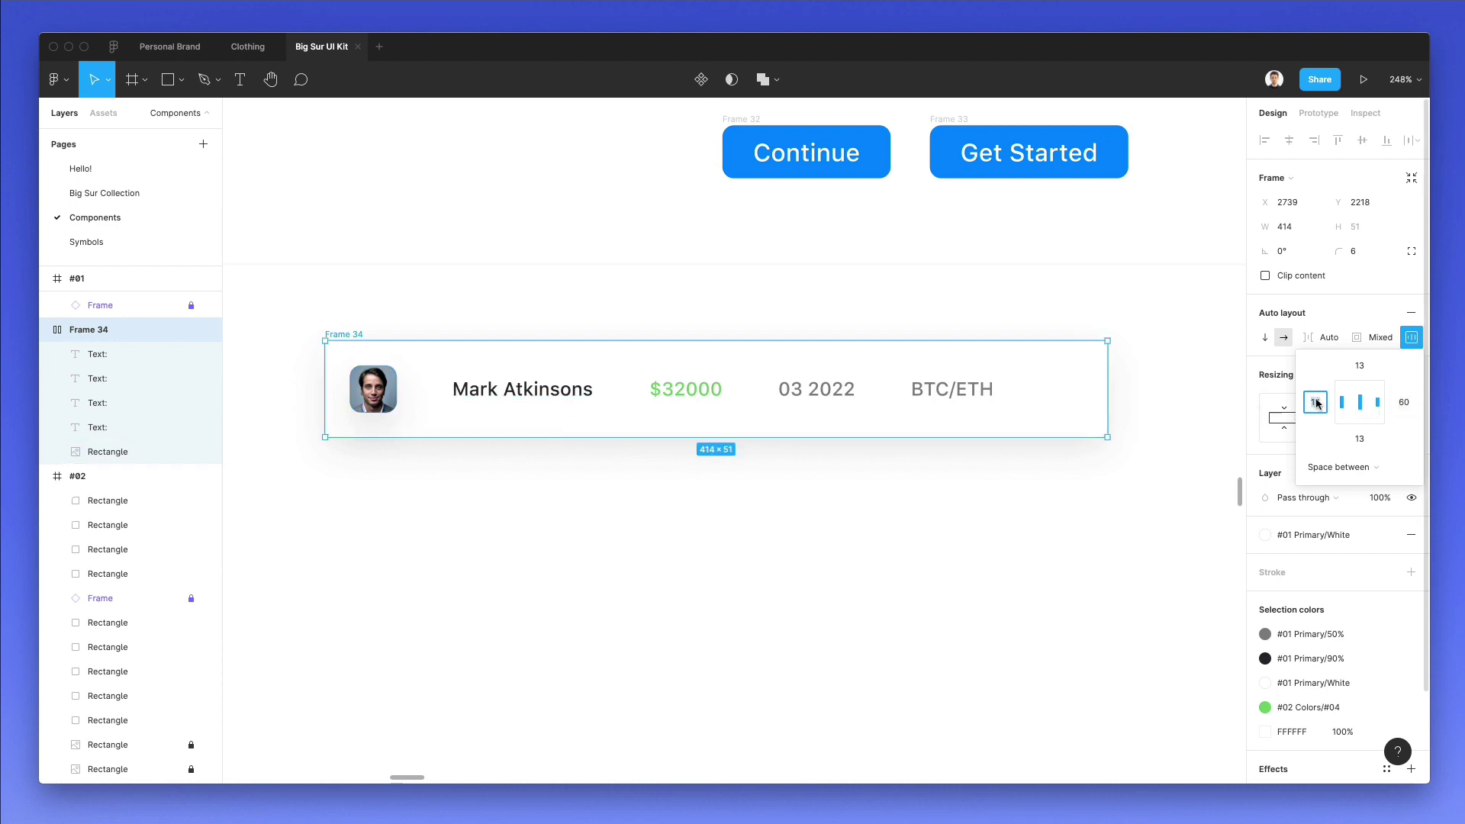
{"action": "key", "text": "shift+Up"}
{"action": "key", "text": "shift+Up"}
{"action": "key", "text": "shift+Up"}
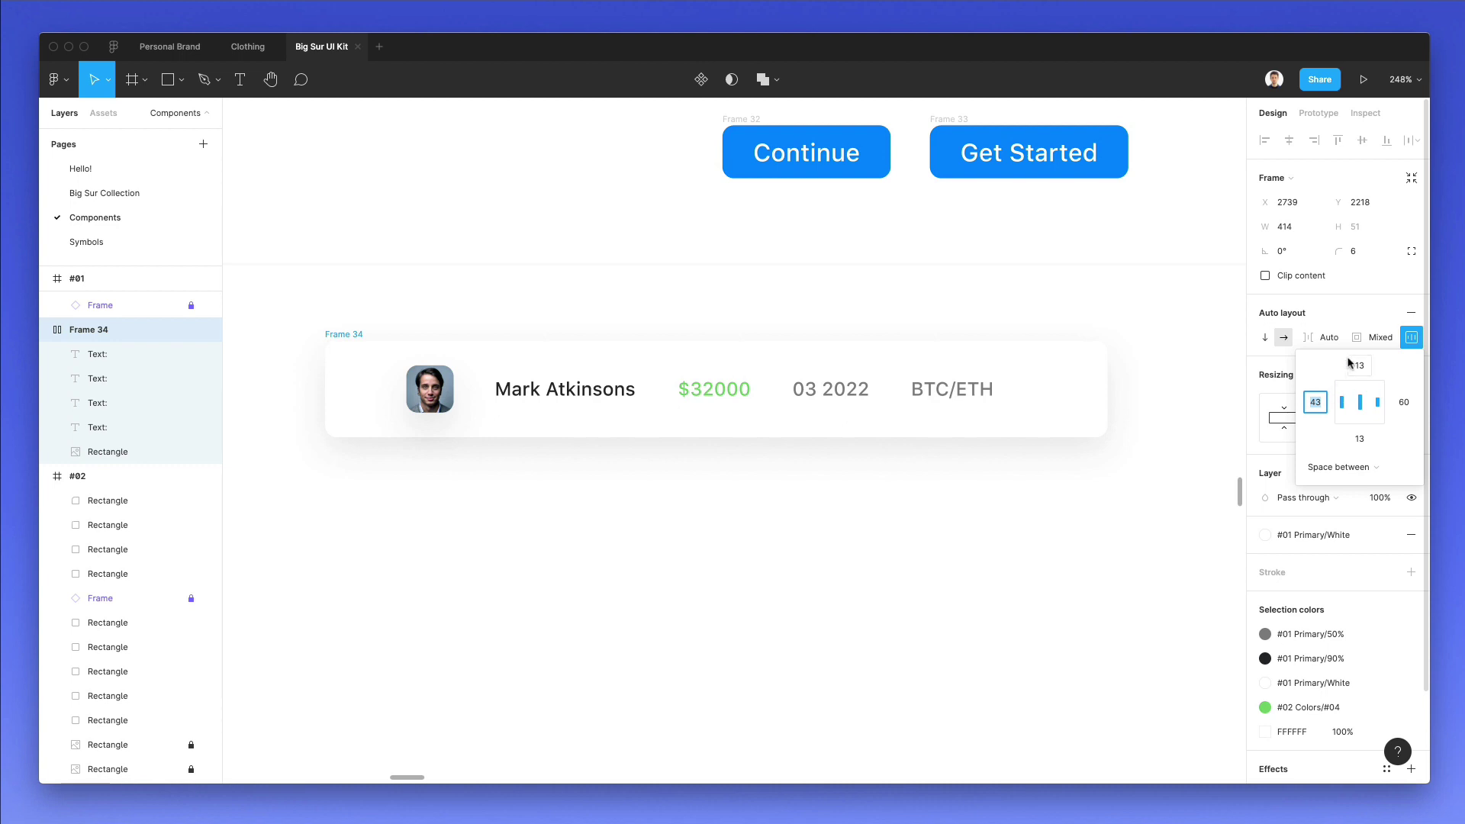
{"action": "left_click", "coordinate": [1359, 438]}
{"action": "key", "text": "shift+Up"}
{"action": "key", "text": "shift+Up"}
{"action": "key", "text": "shift+Up"}
{"action": "key", "text": "shift+Up"}
{"action": "key", "text": "shift+Up"}
{"action": "key", "text": "shift+Up"}
{"action": "key", "text": "shift+Up"}
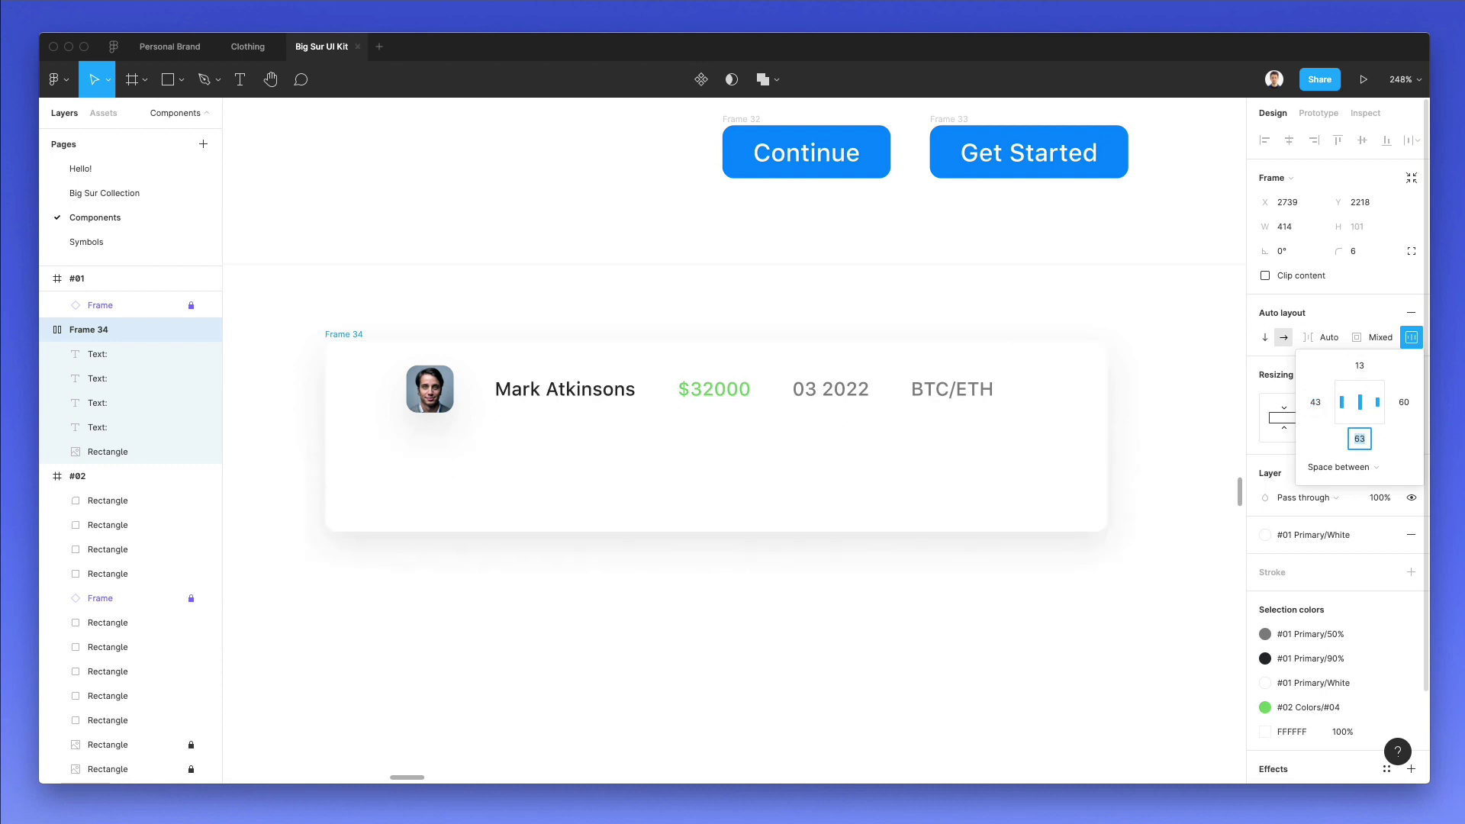
- Deselect the card and pan to view the icon row, buttons and 414×101 user card together
{"action": "left_click", "coordinate": [910, 313]}
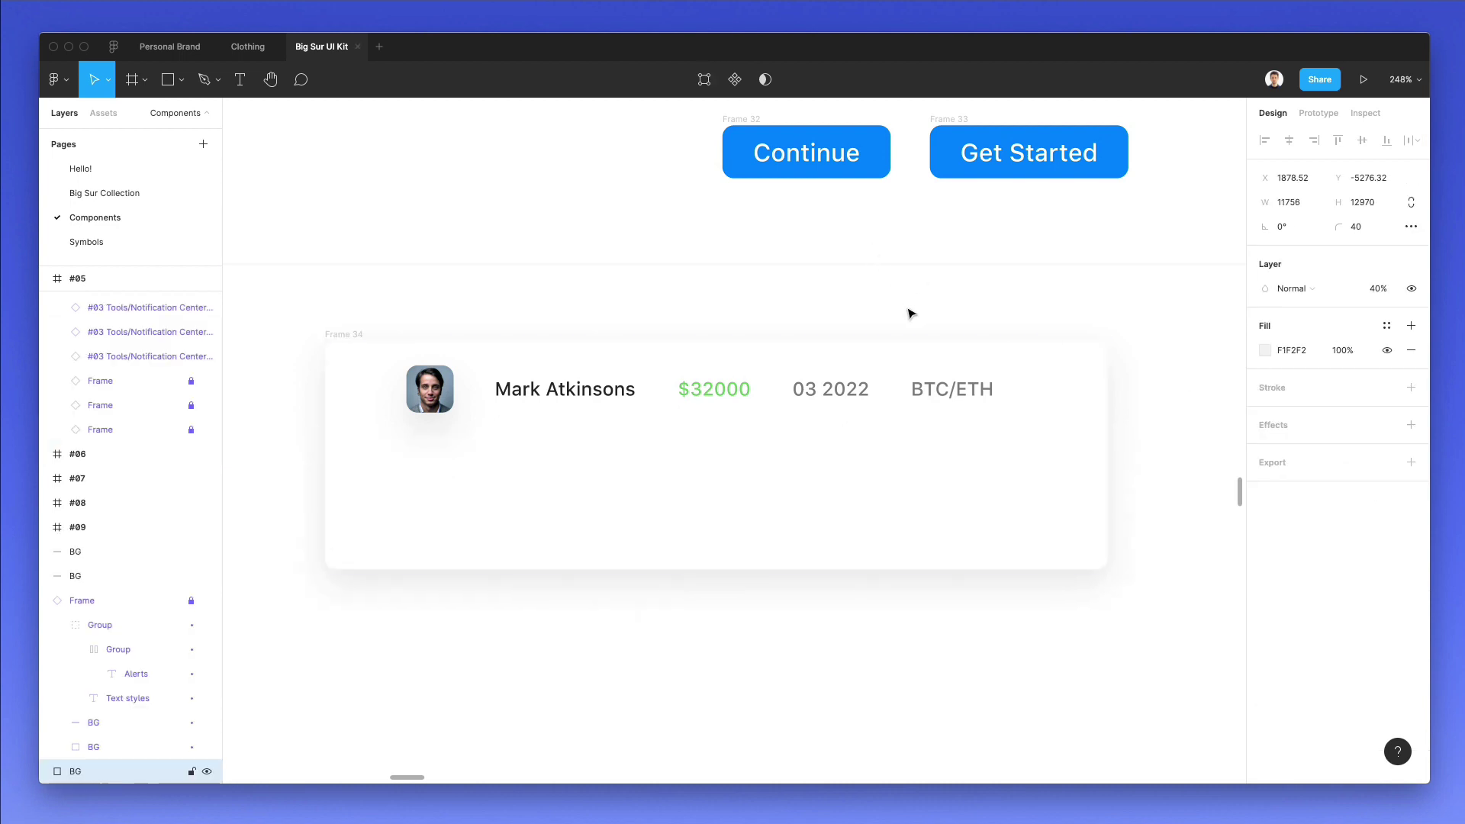
{"action": "scroll", "coordinate": [906, 314], "scroll_direction": "down", "scroll_amount": 3}
{"action": "scroll", "coordinate": [905, 314], "scroll_direction": "down", "scroll_amount": 4}
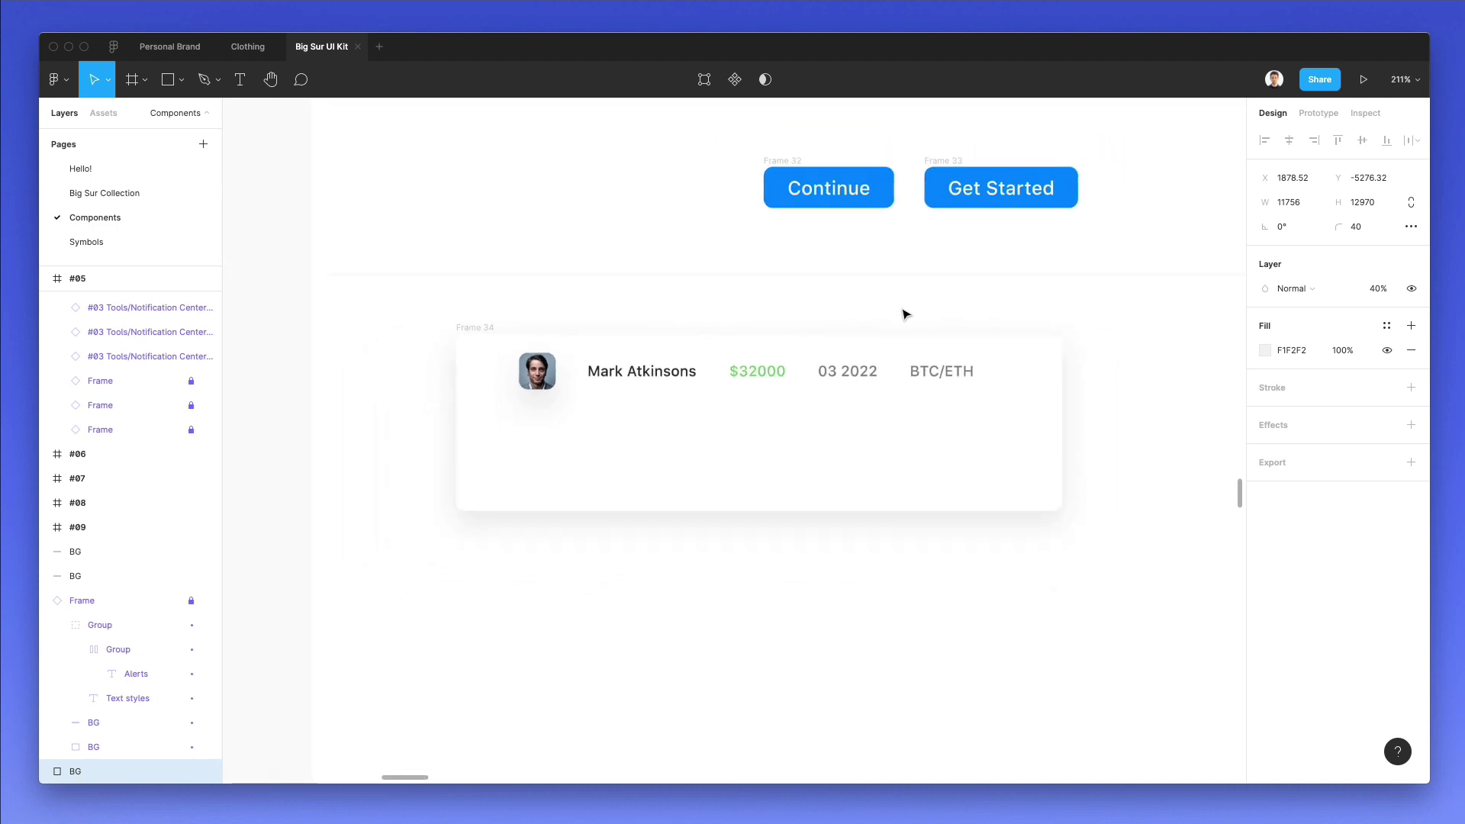
{"action": "scroll", "coordinate": [906, 314], "scroll_direction": "up", "scroll_amount": 4}
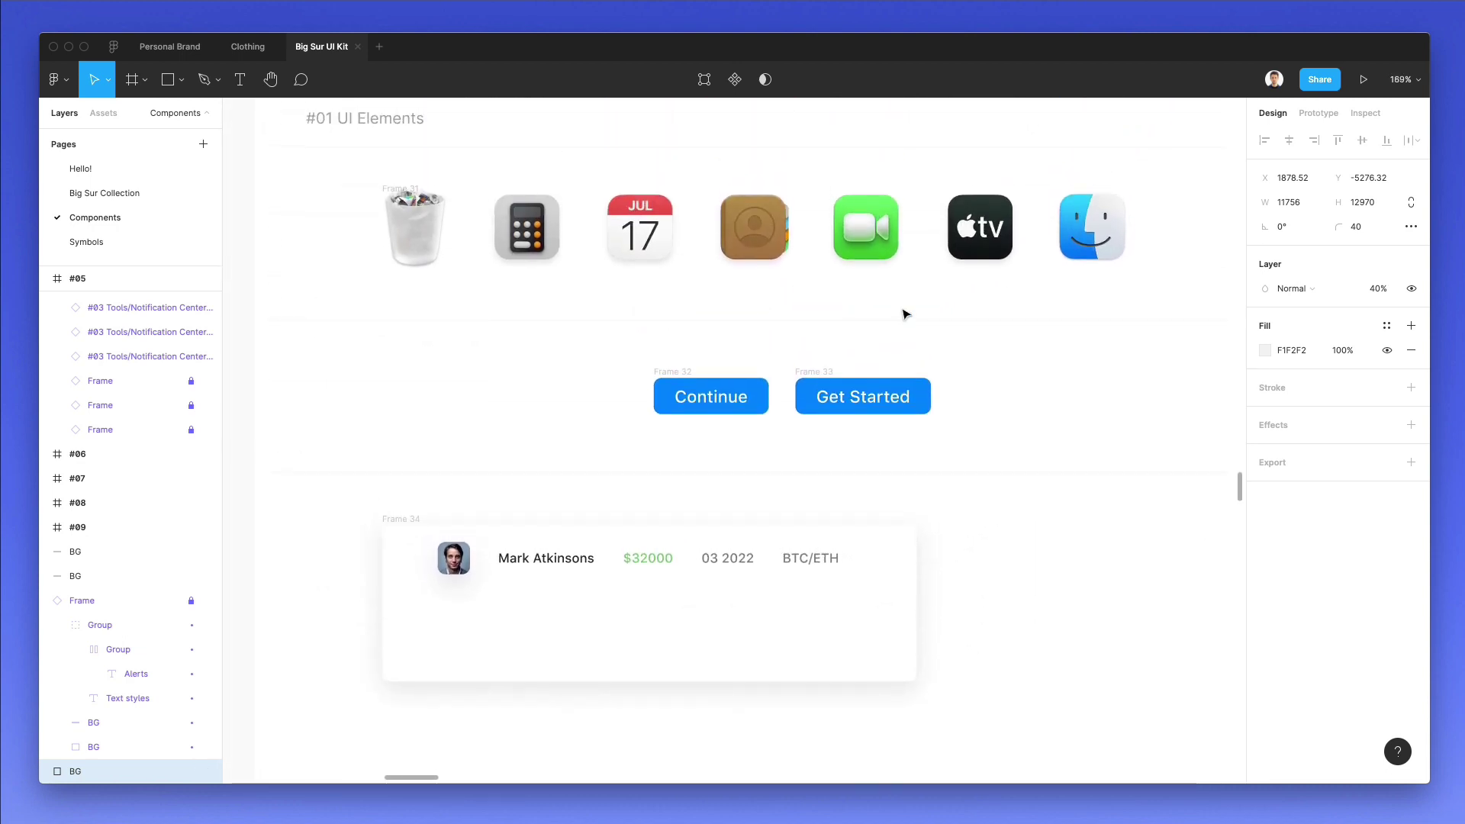
{"action": "scroll", "coordinate": [912, 340], "scroll_direction": "right", "scroll_amount": 2}
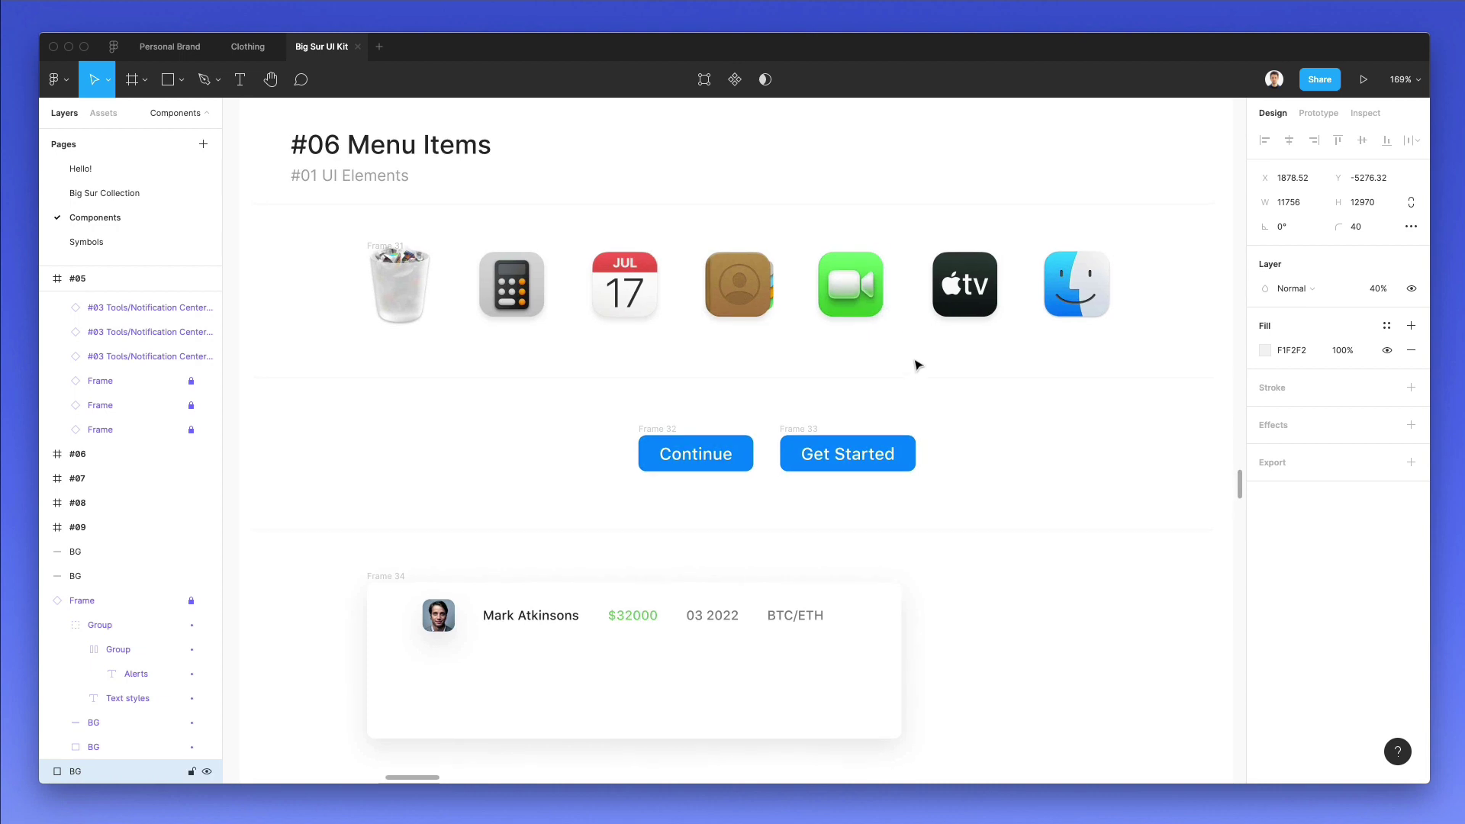
{"action": "scroll", "coordinate": [918, 369], "scroll_direction": "right", "scroll_amount": 1}
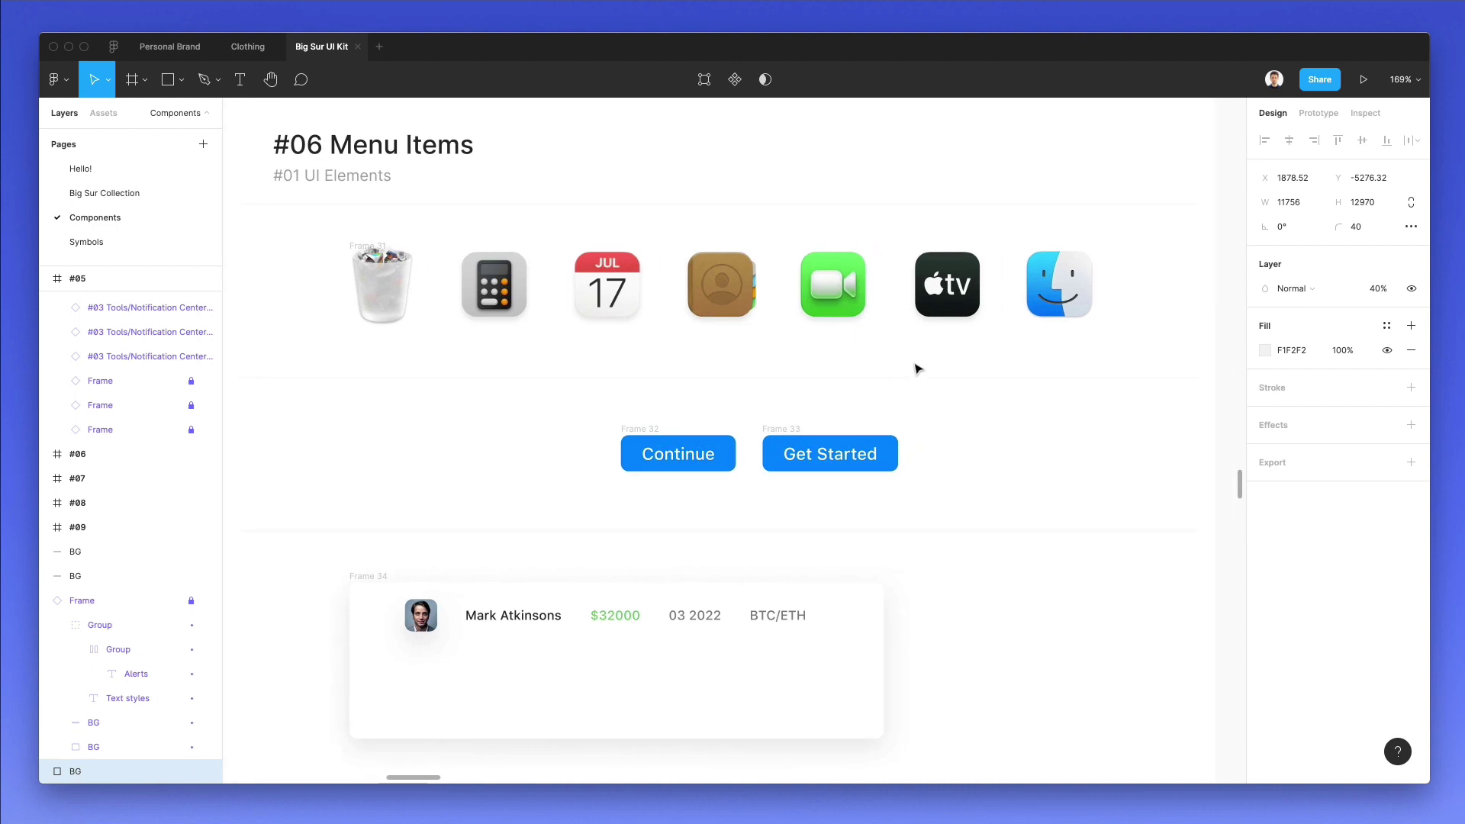